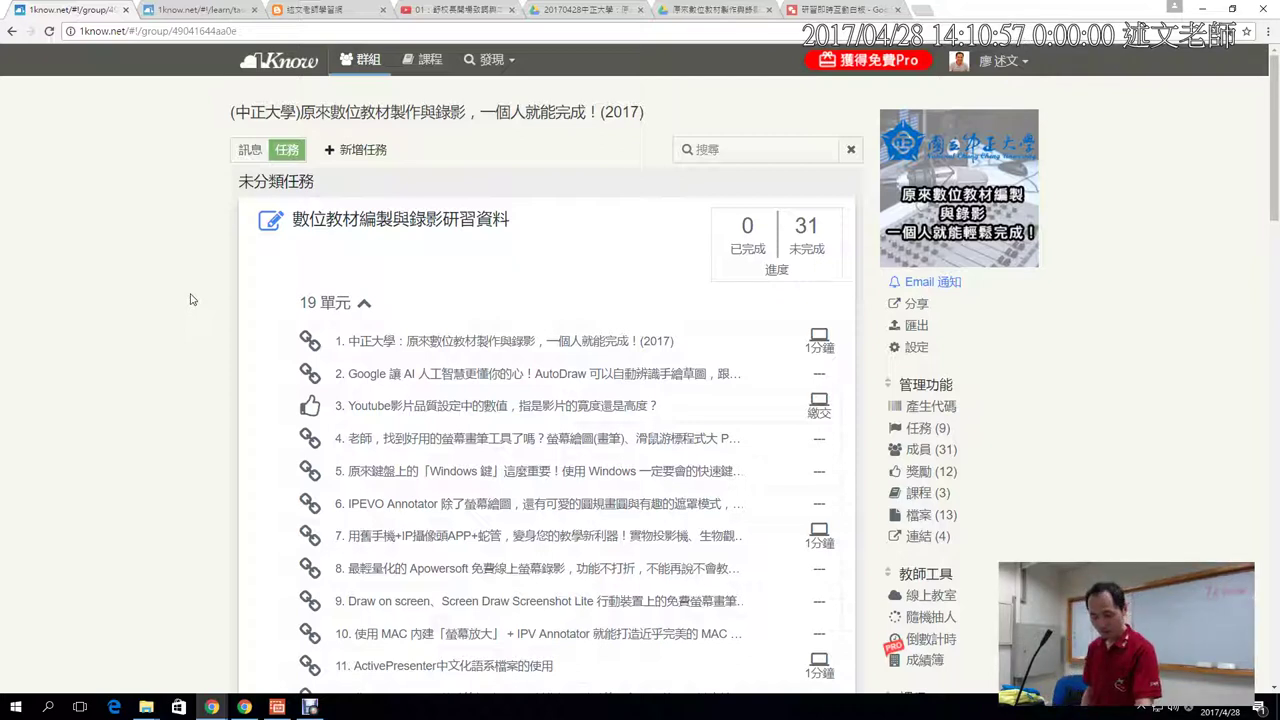
# - Show the desktop and open the additional mouse options from the device section of Windows Settings
pyautogui.press('super+d')
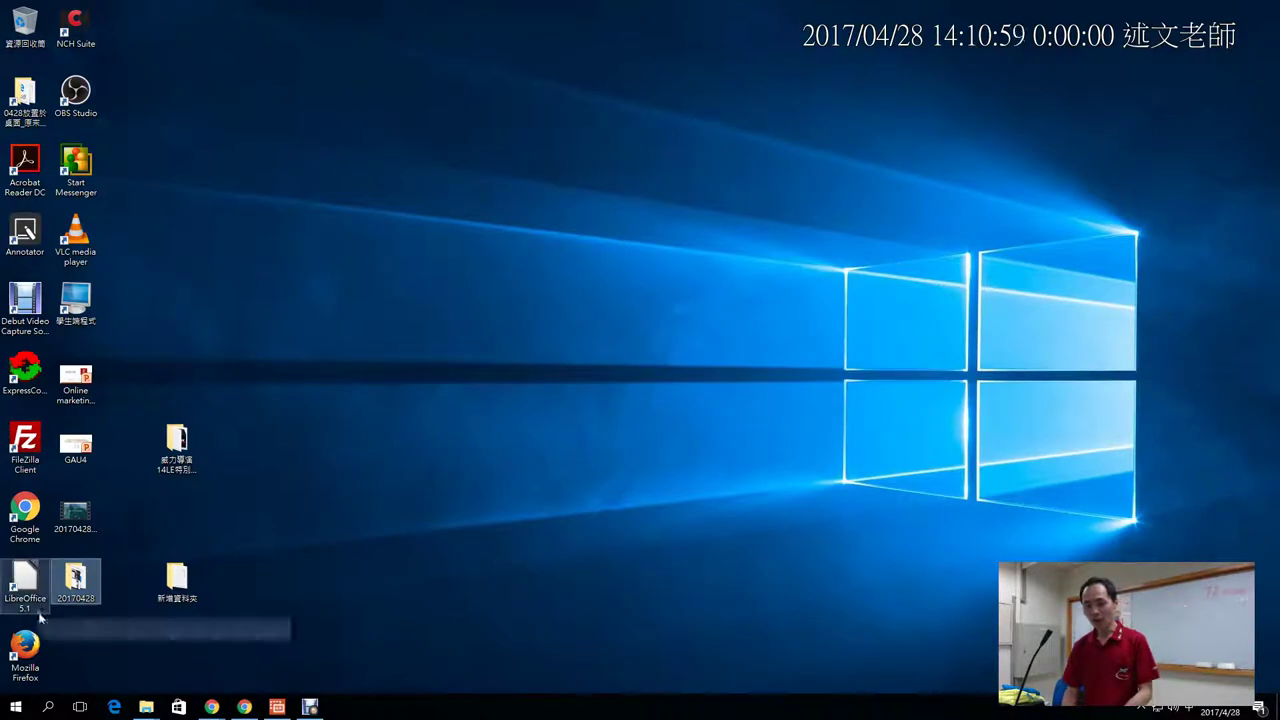
pyautogui.click(16, 707)
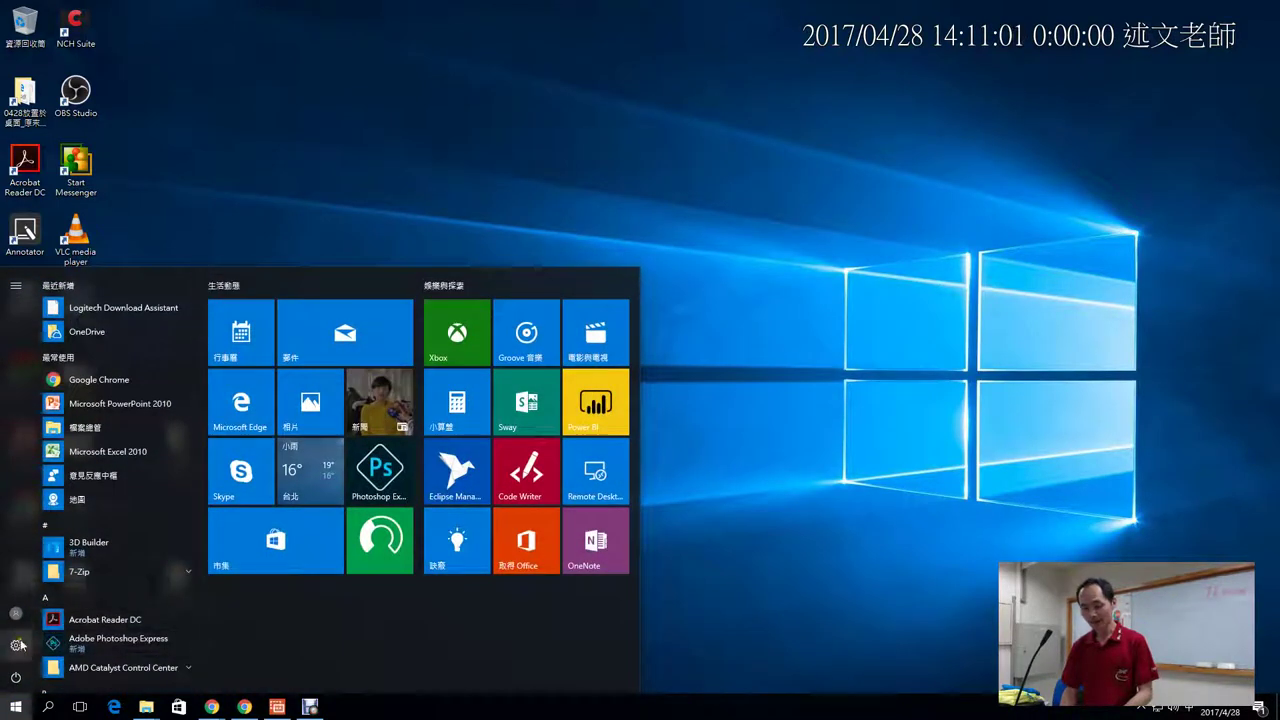
pyautogui.click(17, 645)
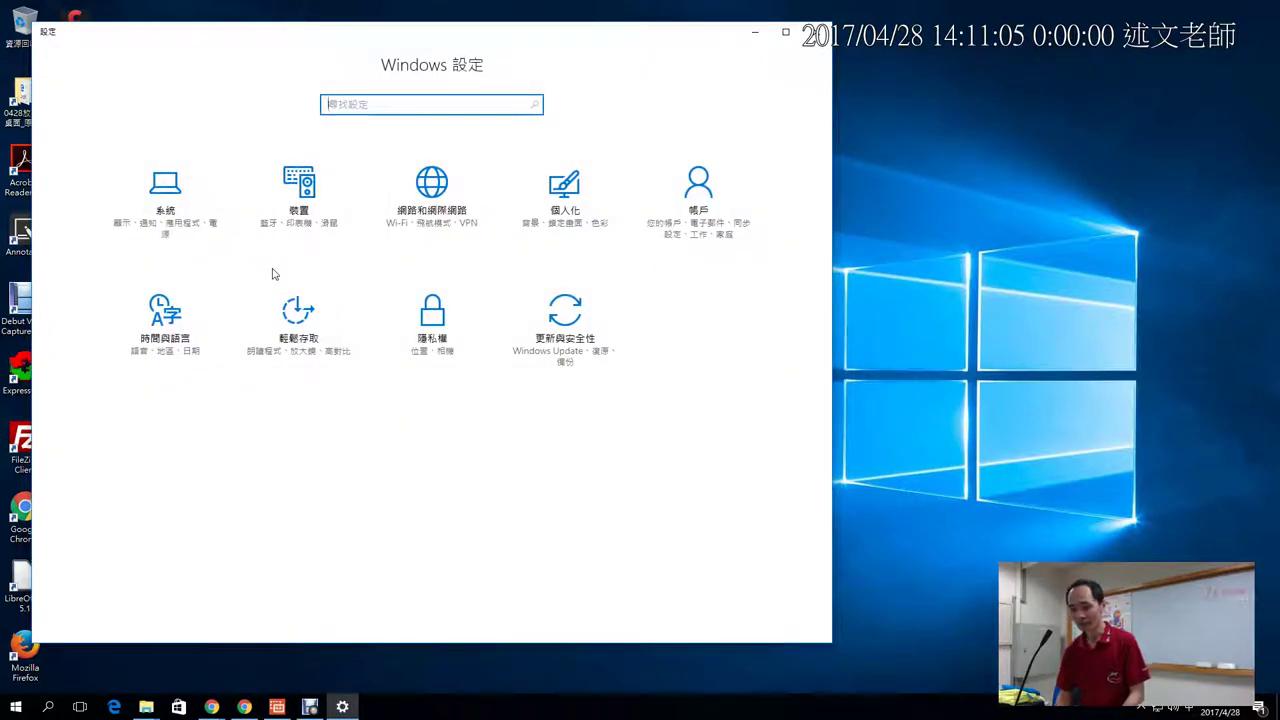
pyautogui.click(306, 203)
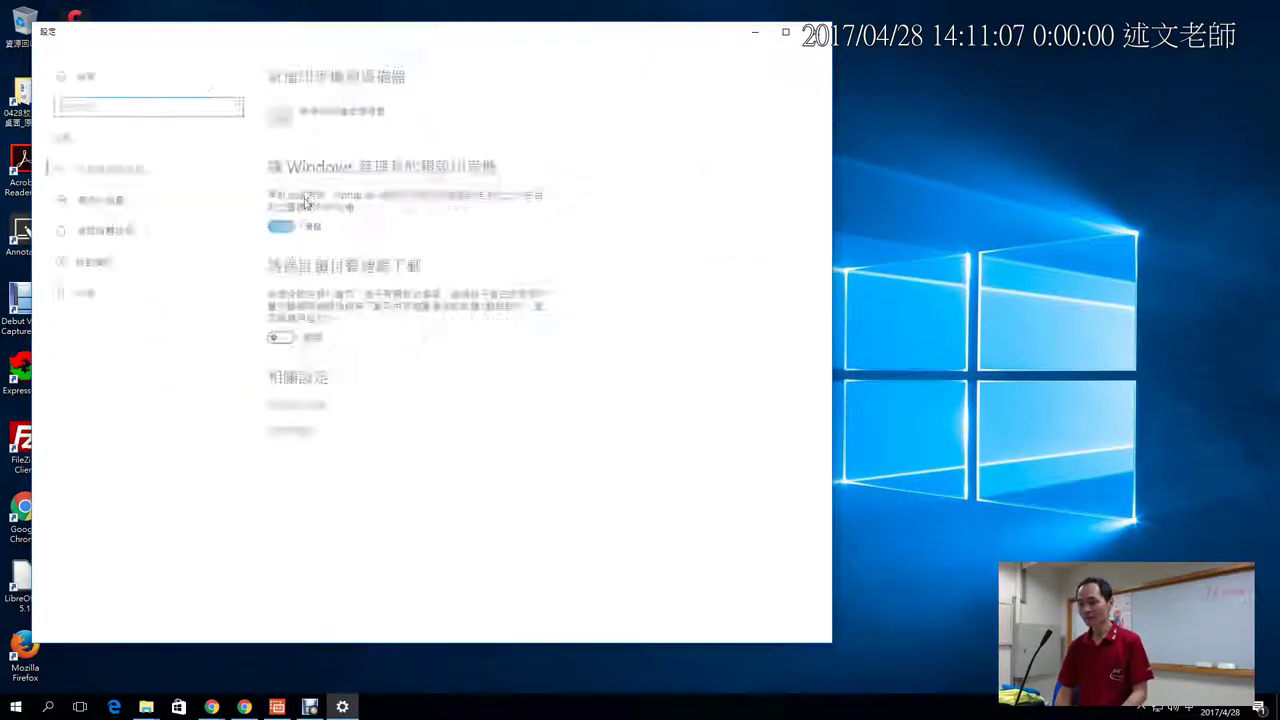
pyautogui.click(118, 232)
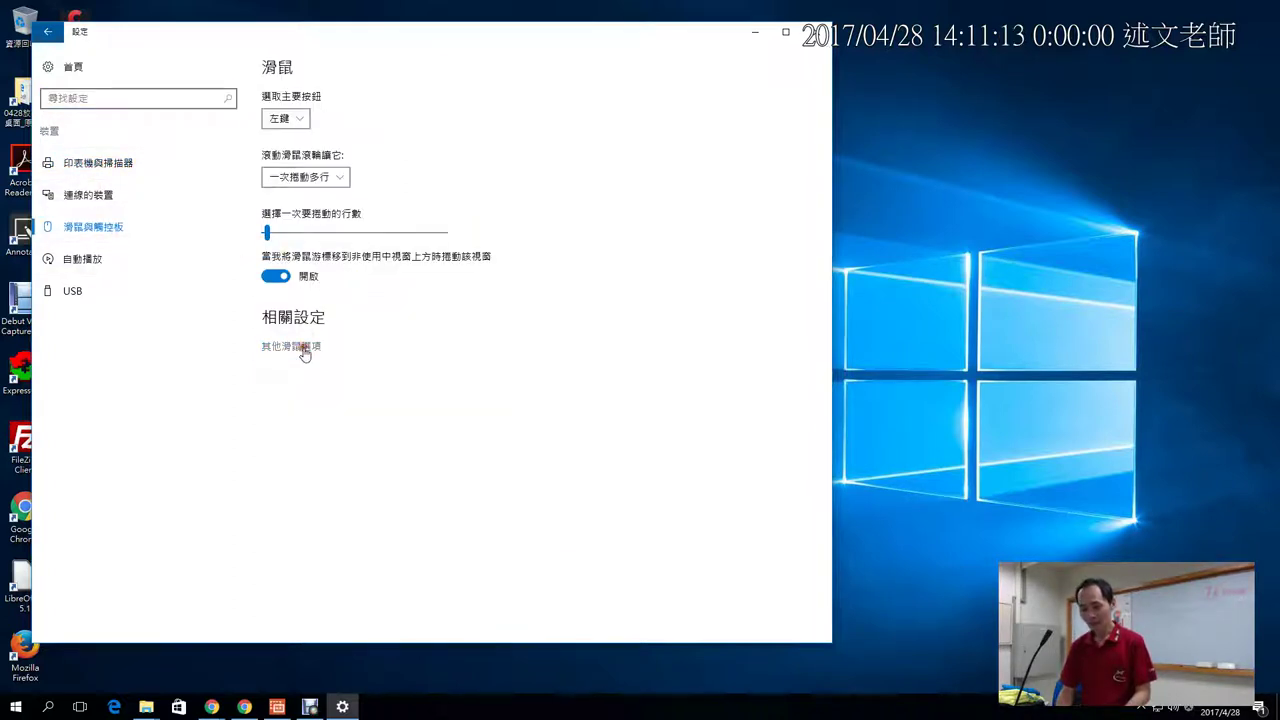
pyautogui.click(303, 349)
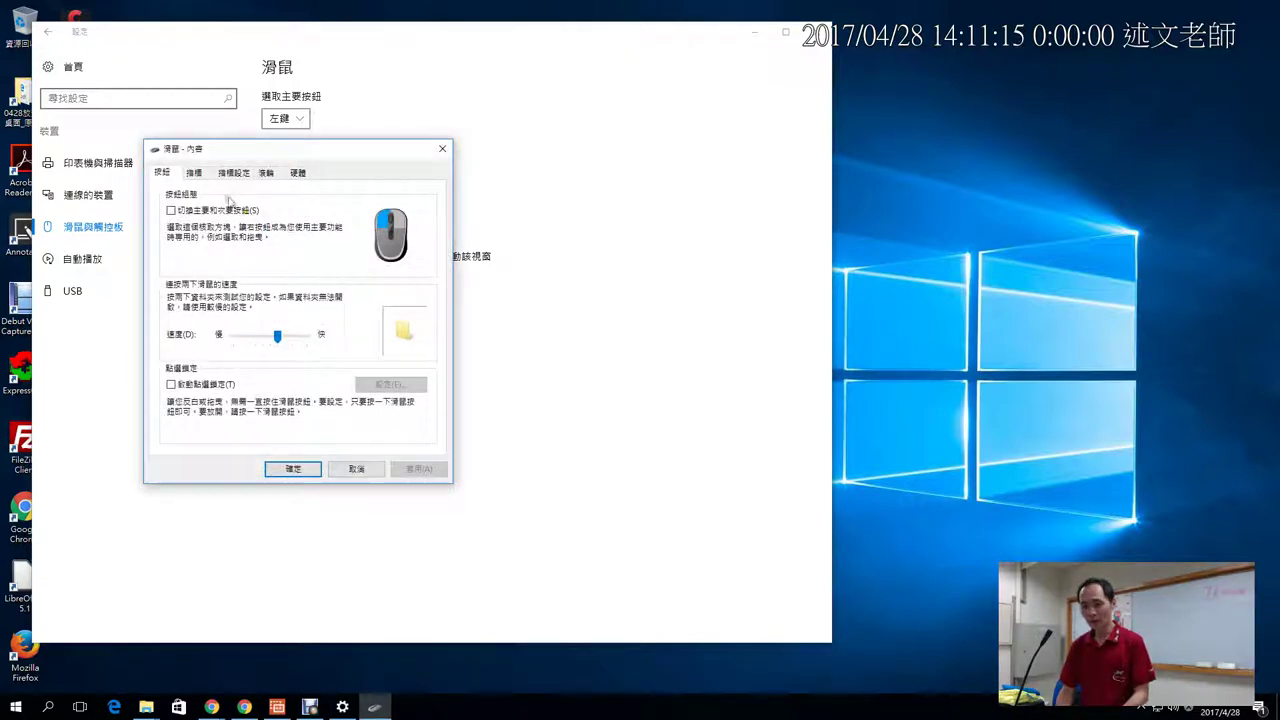
# - Apply the pointer scheme "Windows 預設 (超大型字) (系統配置)" and close the mouse properties and Settings
pyautogui.click(200, 178)
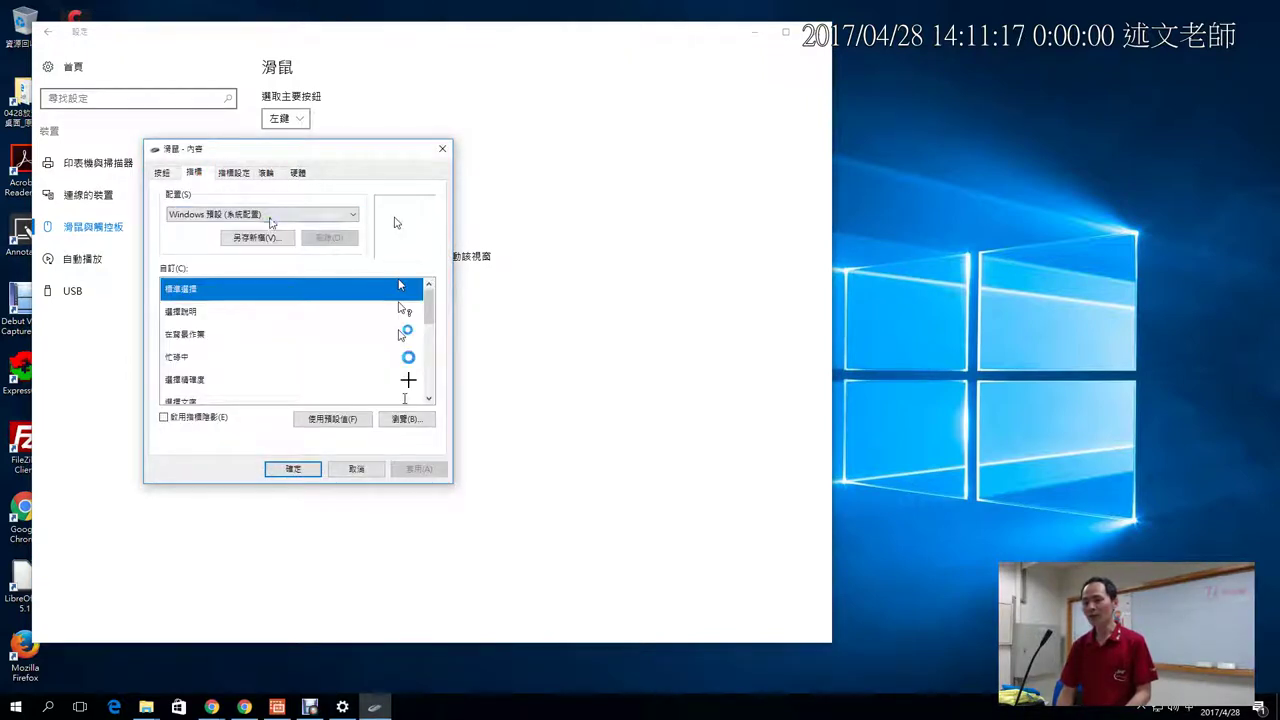
pyautogui.click(270, 218)
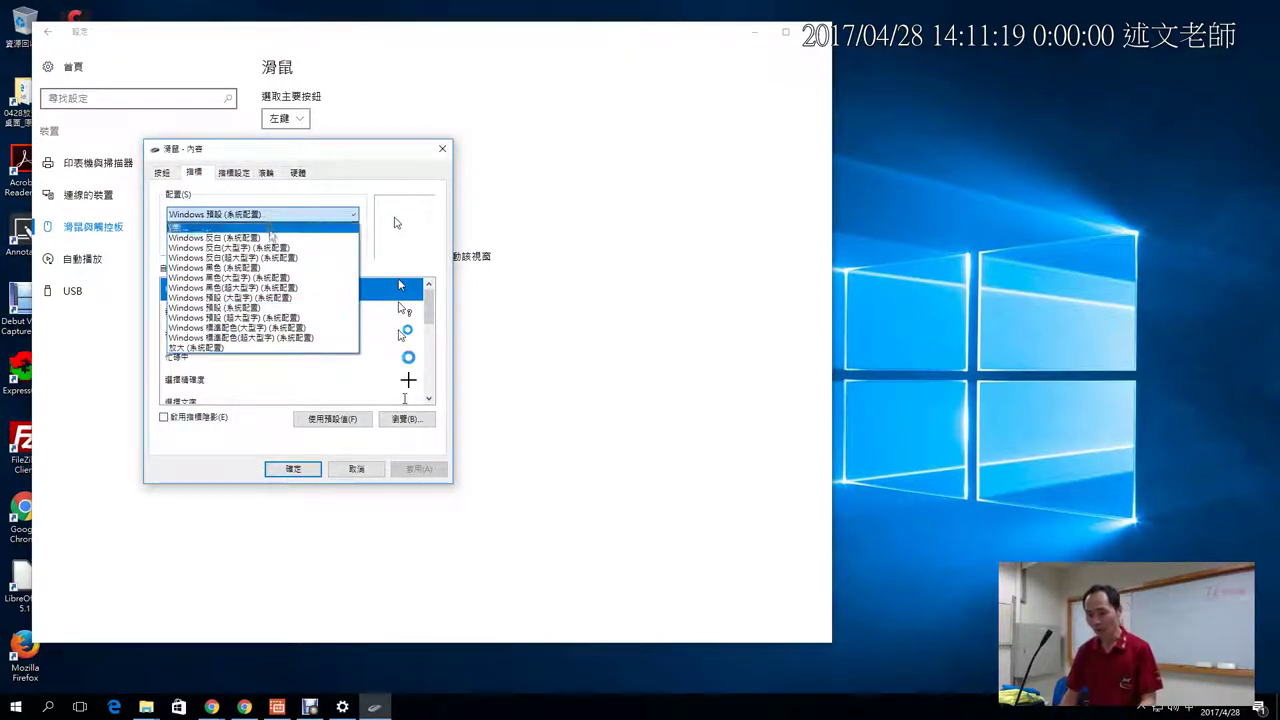
pyautogui.click(272, 317)
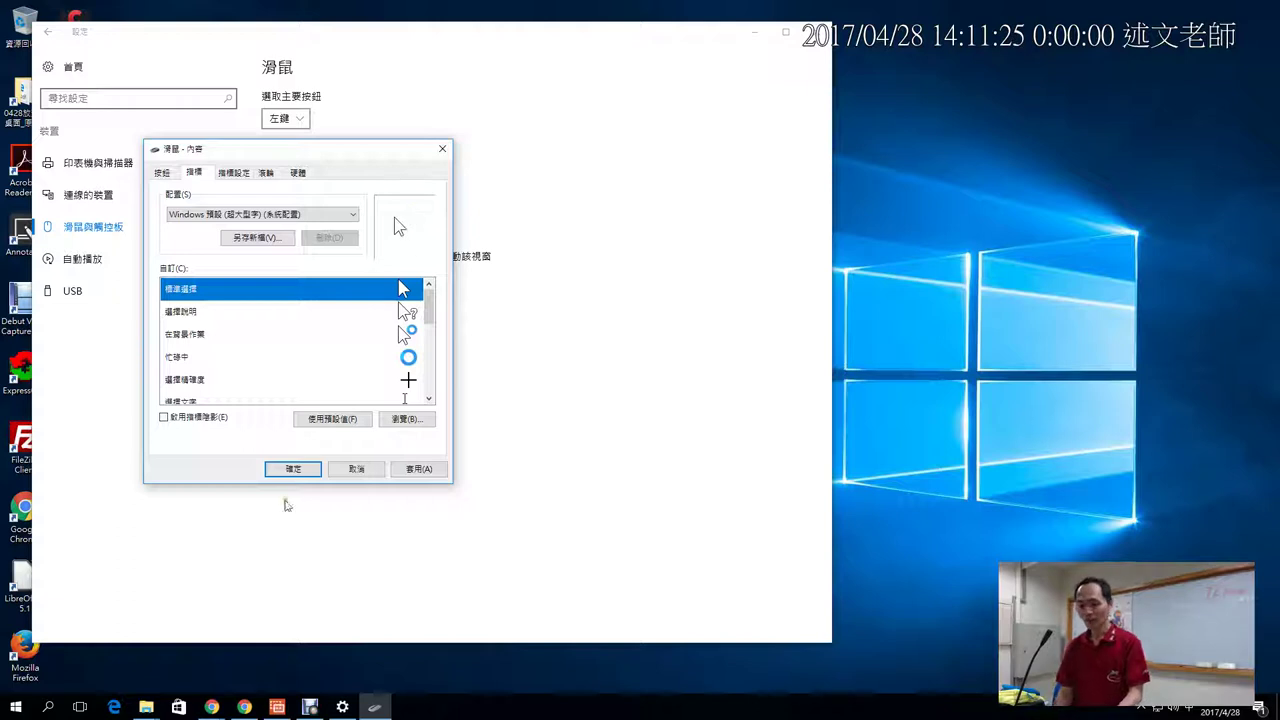
pyautogui.click(402, 468)
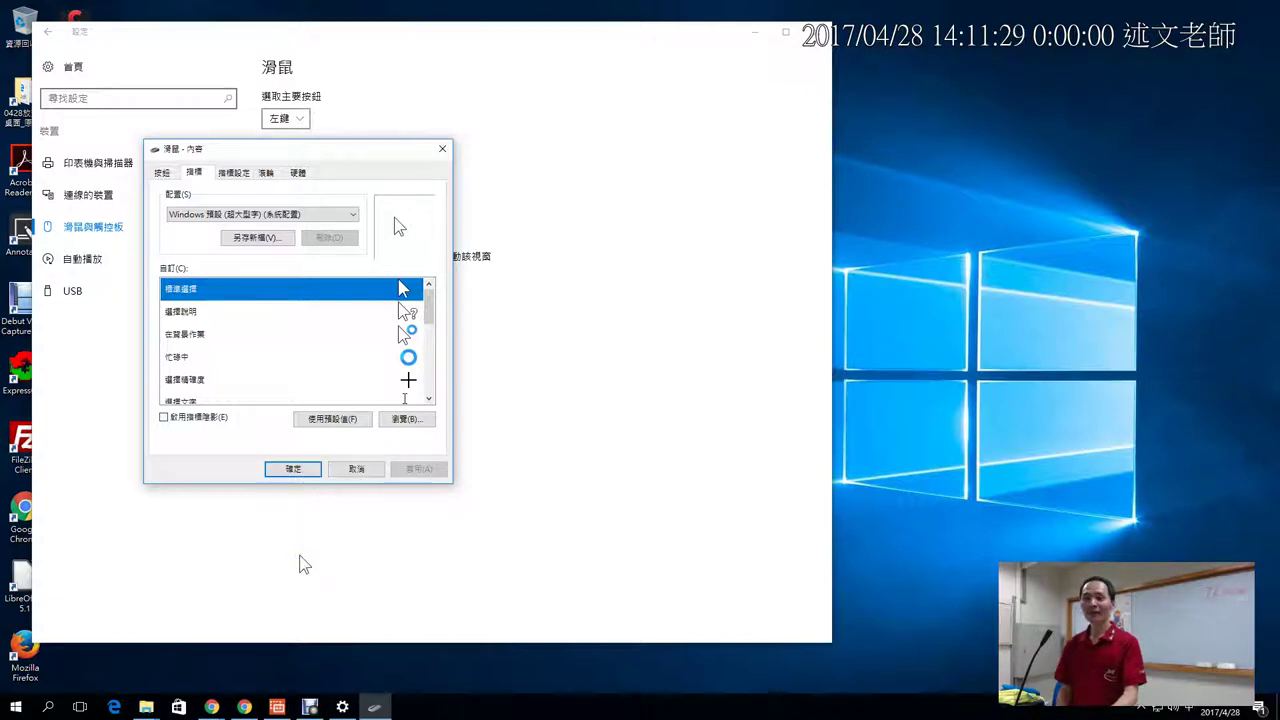
pyautogui.click(293, 469)
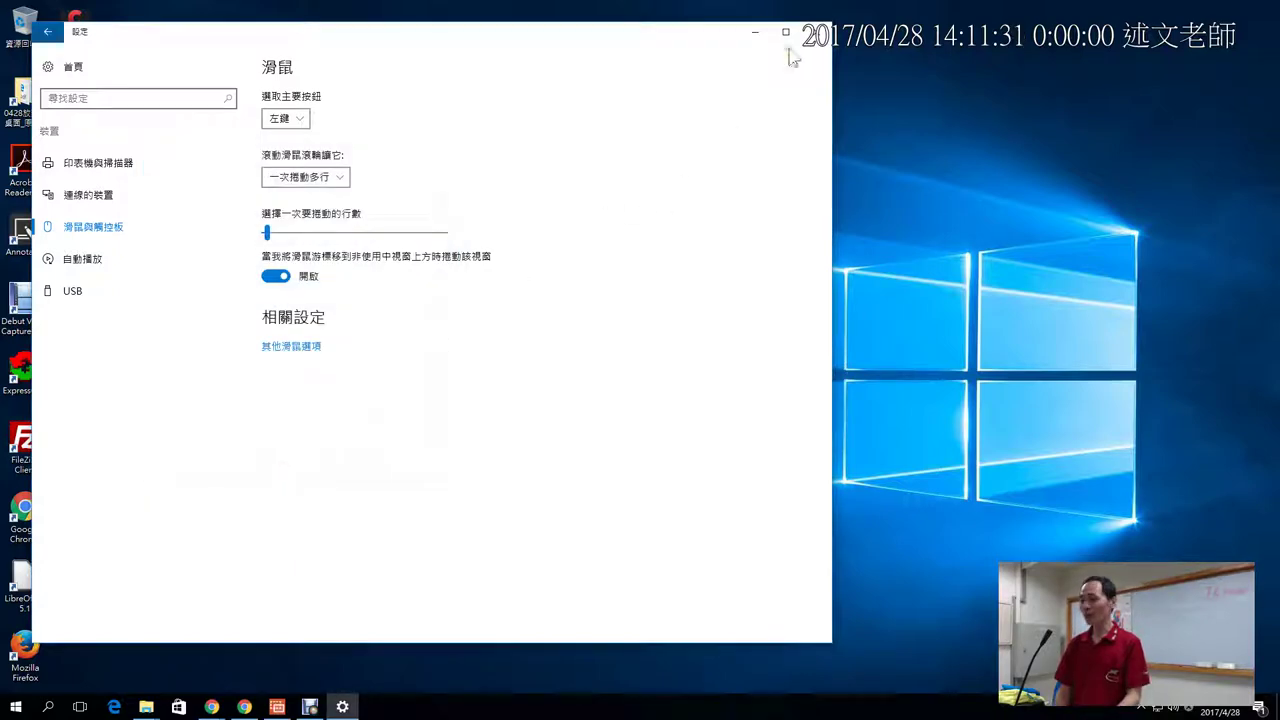
pyautogui.click(816, 31)
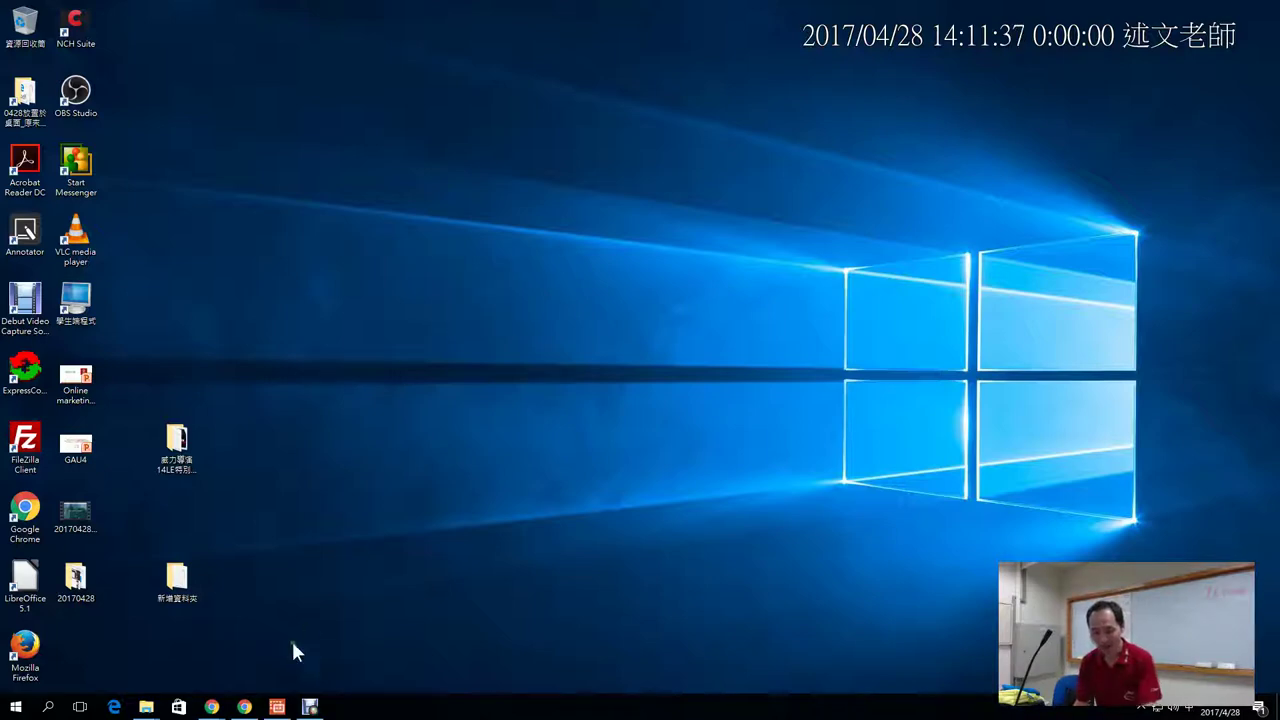
# - Switch to the Chrome window with the 1Know course and view the article comparing screen drawing and mouse pointer tools
pyautogui.moveTo(214, 708)
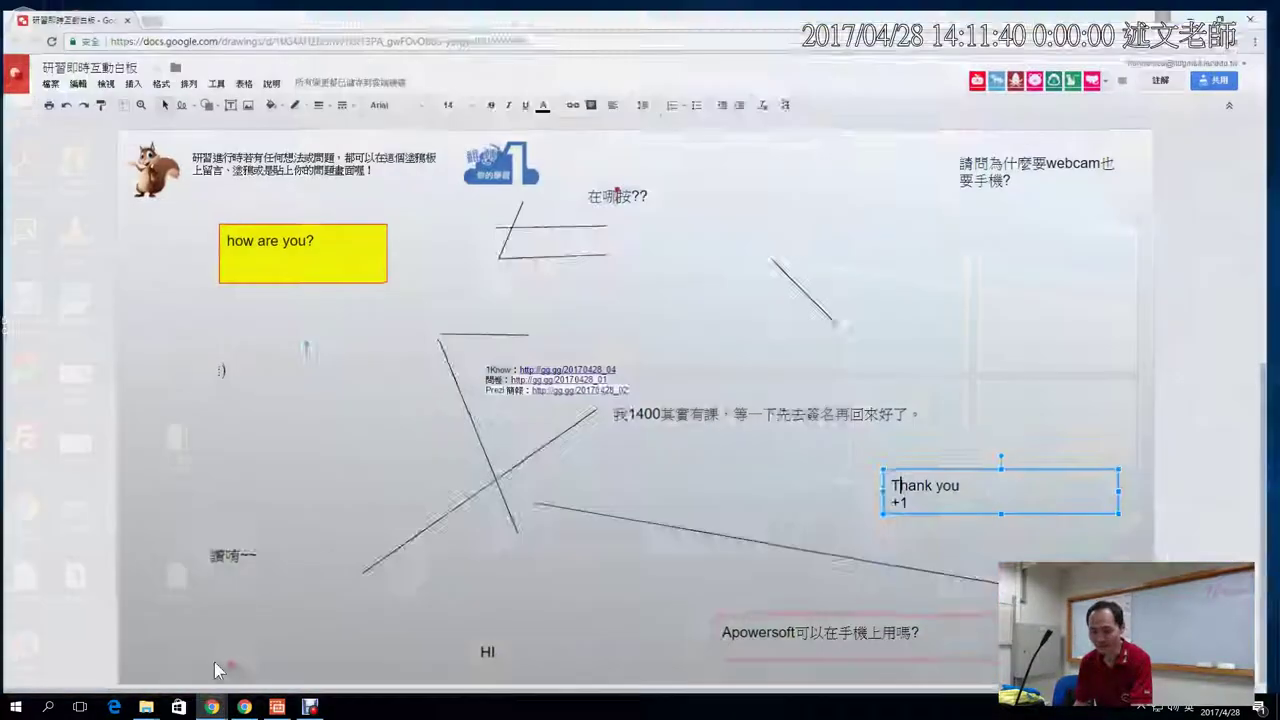
pyautogui.moveTo(183, 688)
pyautogui.click(137, 663)
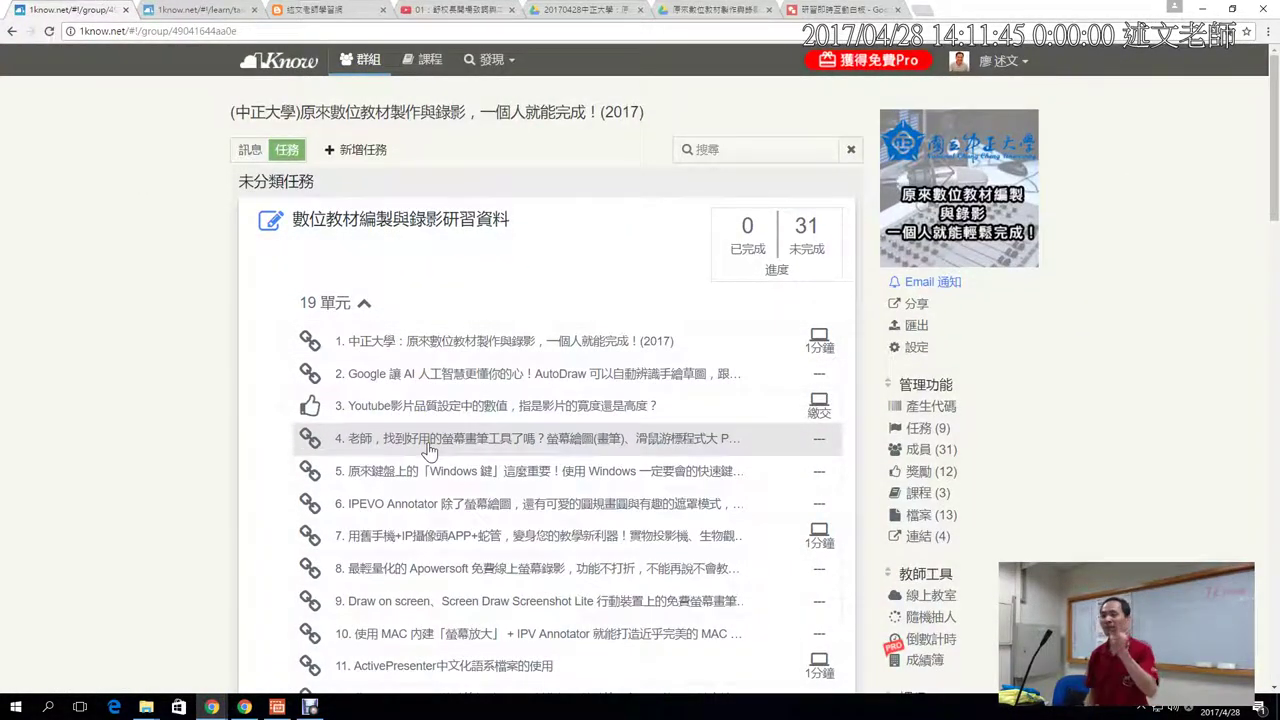
pyautogui.click(355, 15)
pyautogui.click(215, 10)
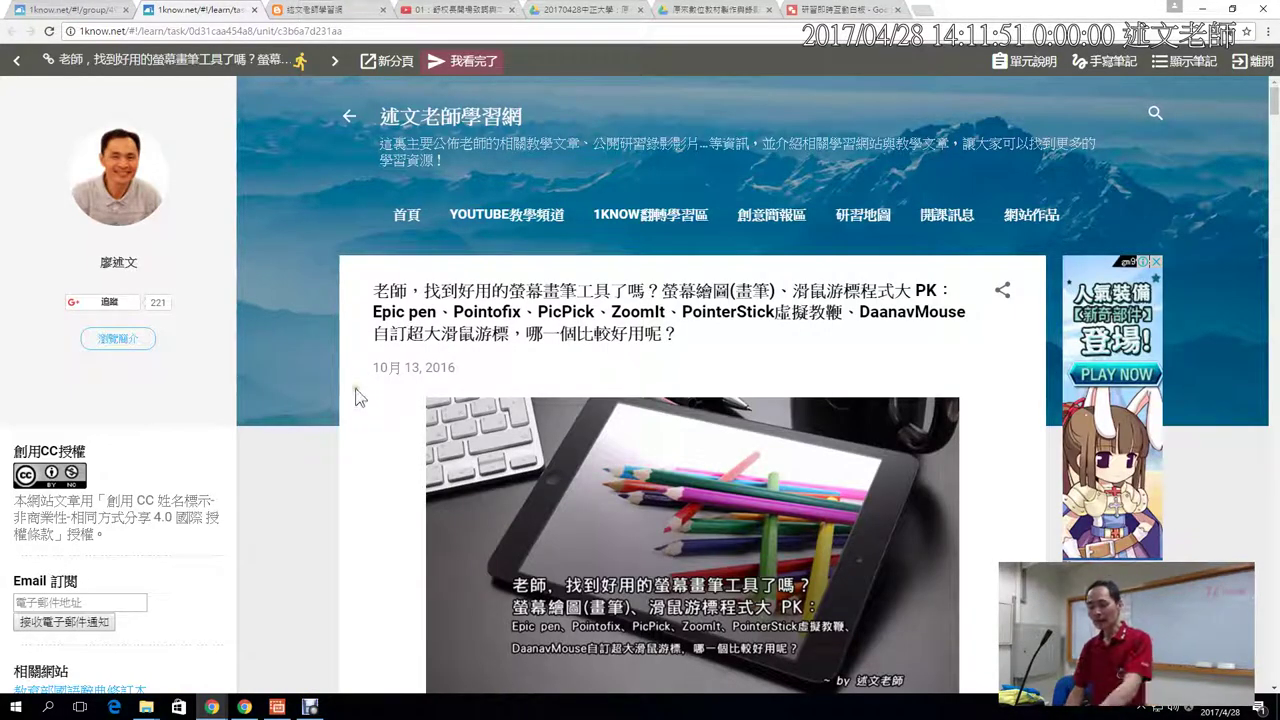
pyautogui.scroll(-2, 358, 396)
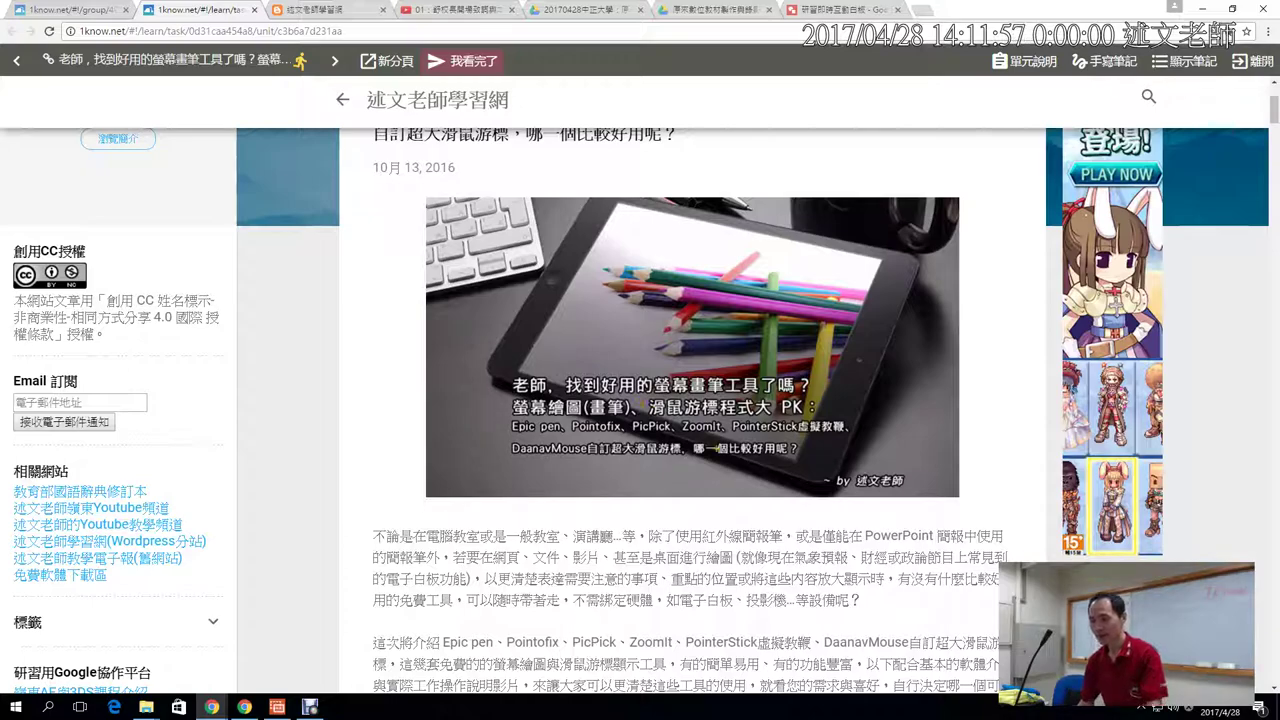
# - Magnify the article's cover picture with ZoomIt and return to the normal view
pyautogui.hotkey('ctrl', '1')
pyautogui.press('Escape')
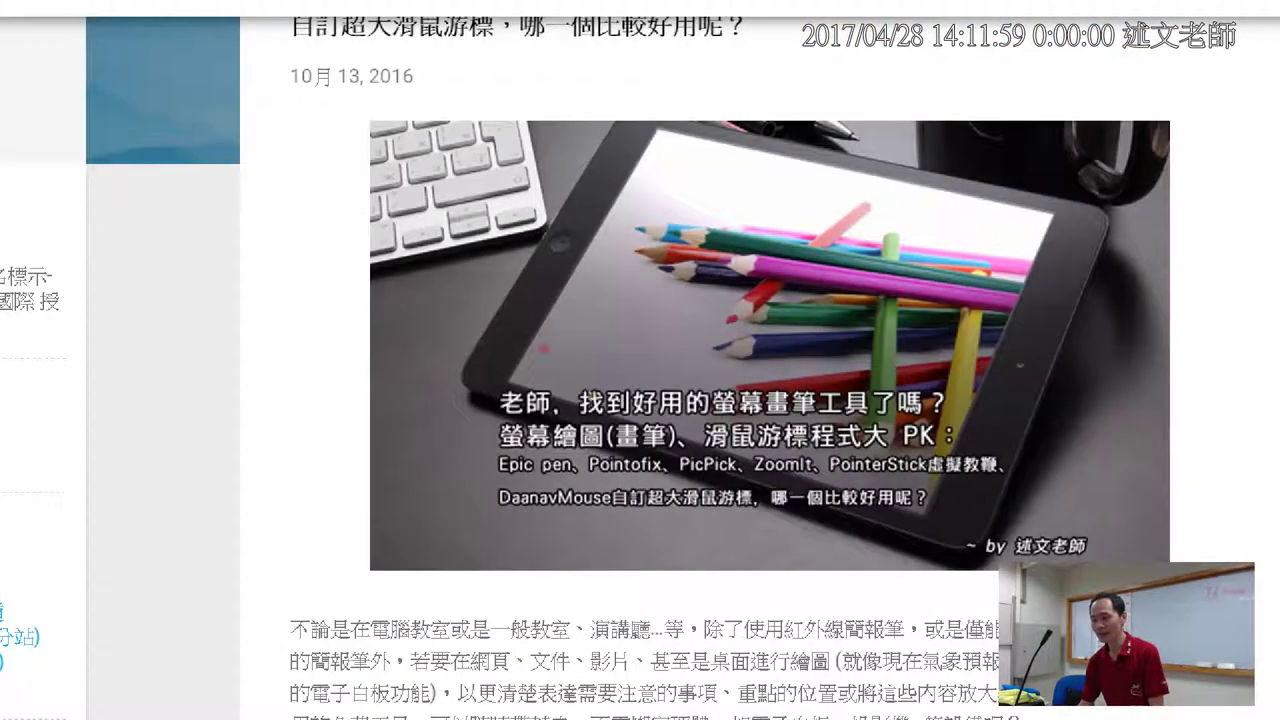
pyautogui.moveTo(806, 479)
pyautogui.mouseDown()
pyautogui.moveTo(748, 477)
pyautogui.moveTo(816, 475)
pyautogui.mouseUp()
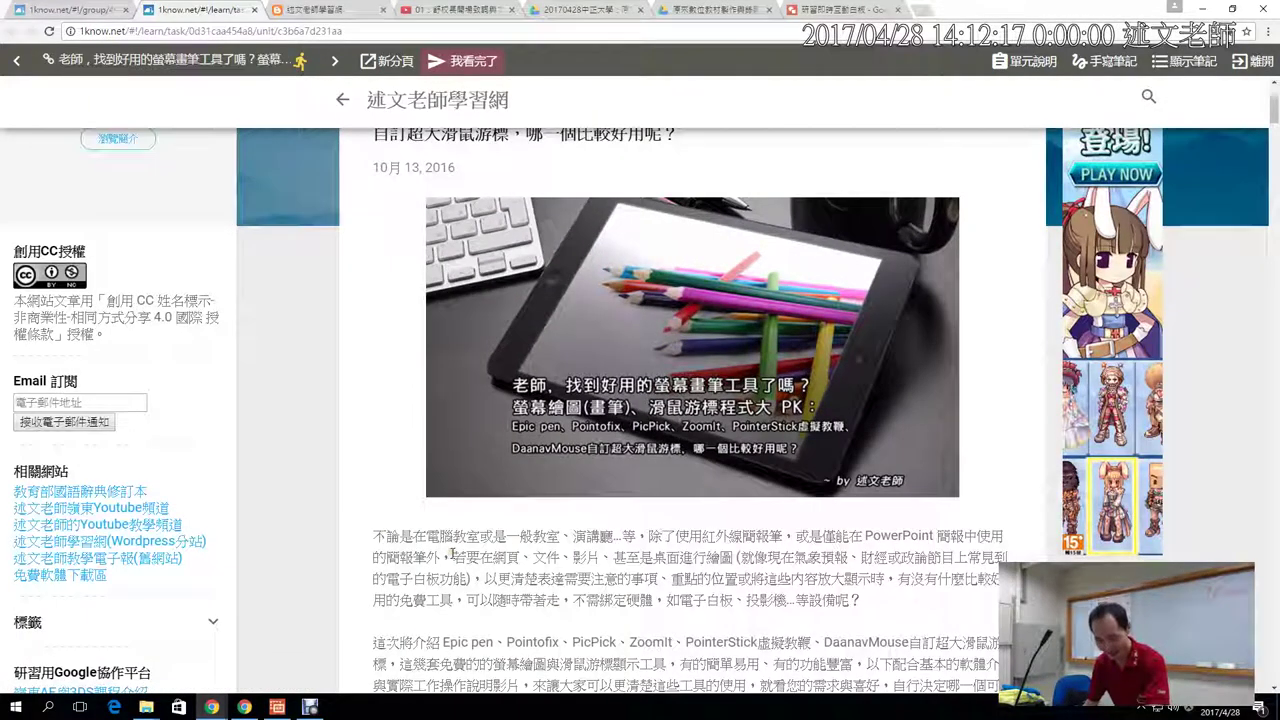
# - Open the desktop folder starting with "0428放置於桌面" and mark its ZoomIt subfolder on the magnified screen
pyautogui.press('super+d')
pyautogui.click(22, 105)
pyautogui.doubleClick(22, 105)
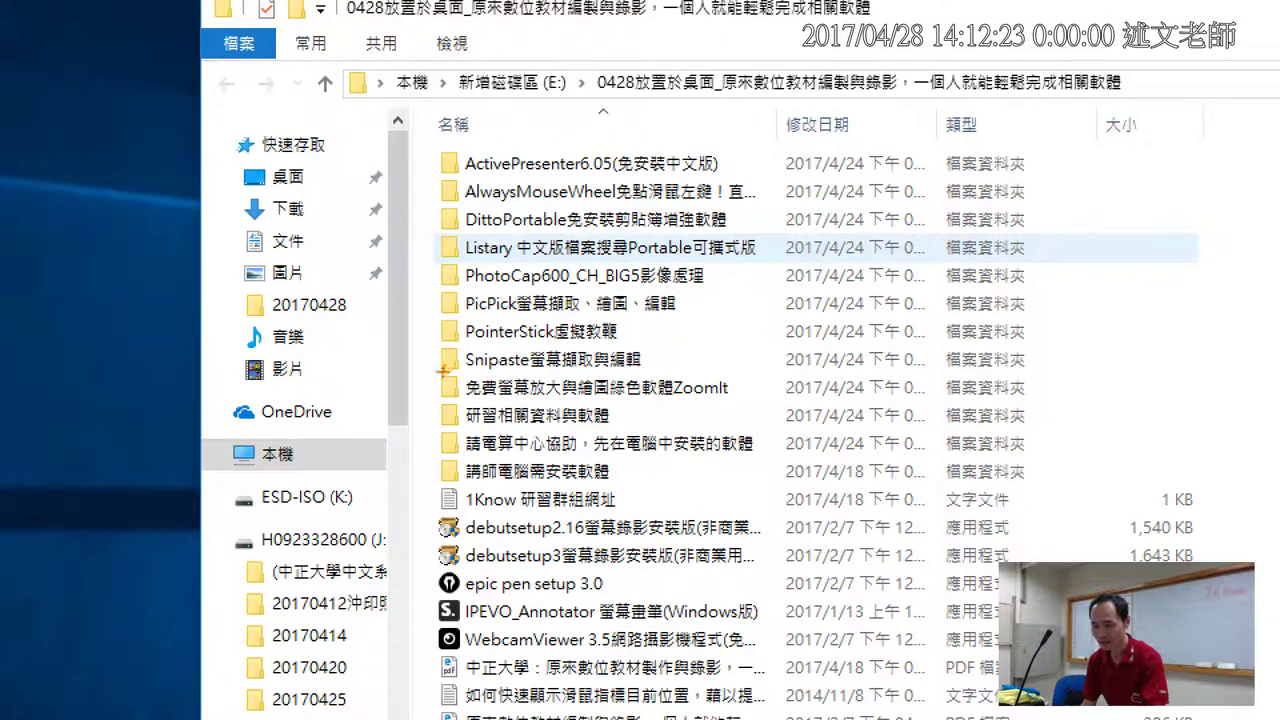
pyautogui.moveTo(441, 372)
pyautogui.mouseDown()
pyautogui.moveTo(548, 402)
pyautogui.moveTo(760, 404)
pyautogui.mouseUp()
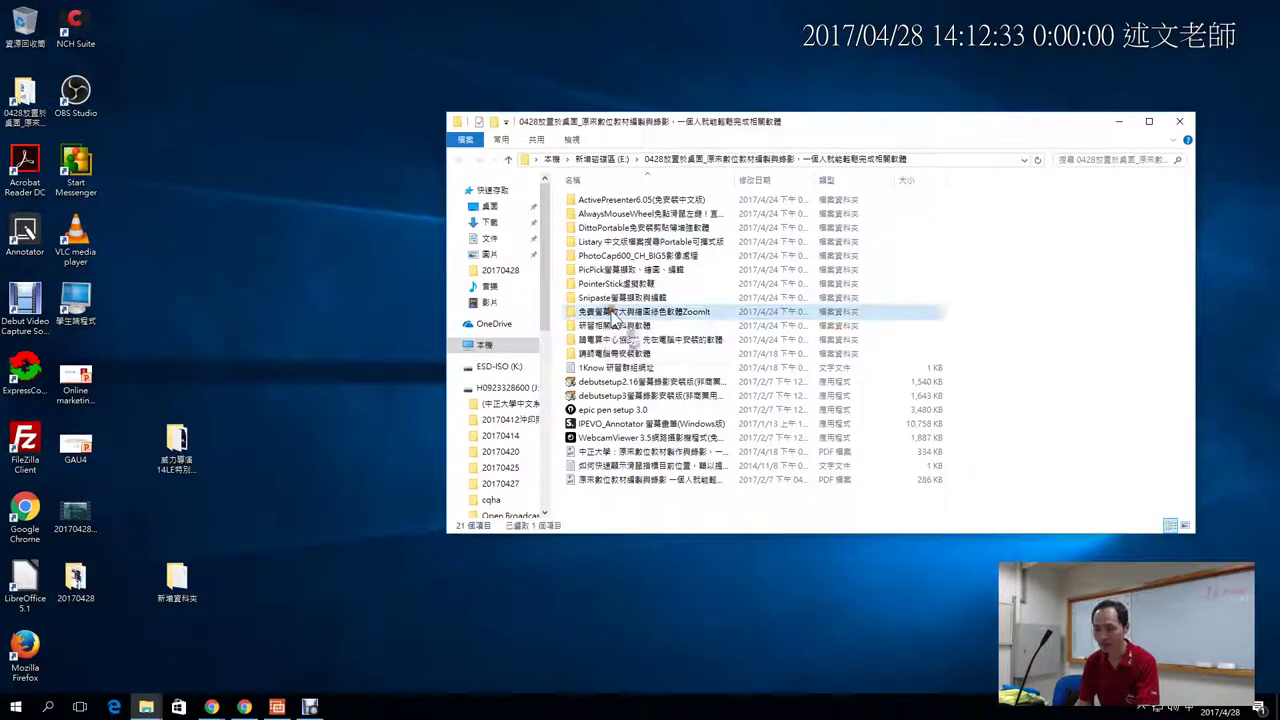
# - Open the folder "免費螢幕放大與繪圖綠色軟體ZoomIt", view the Eula license text and close it
pyautogui.doubleClick(560, 388)
pyautogui.click(591, 215)
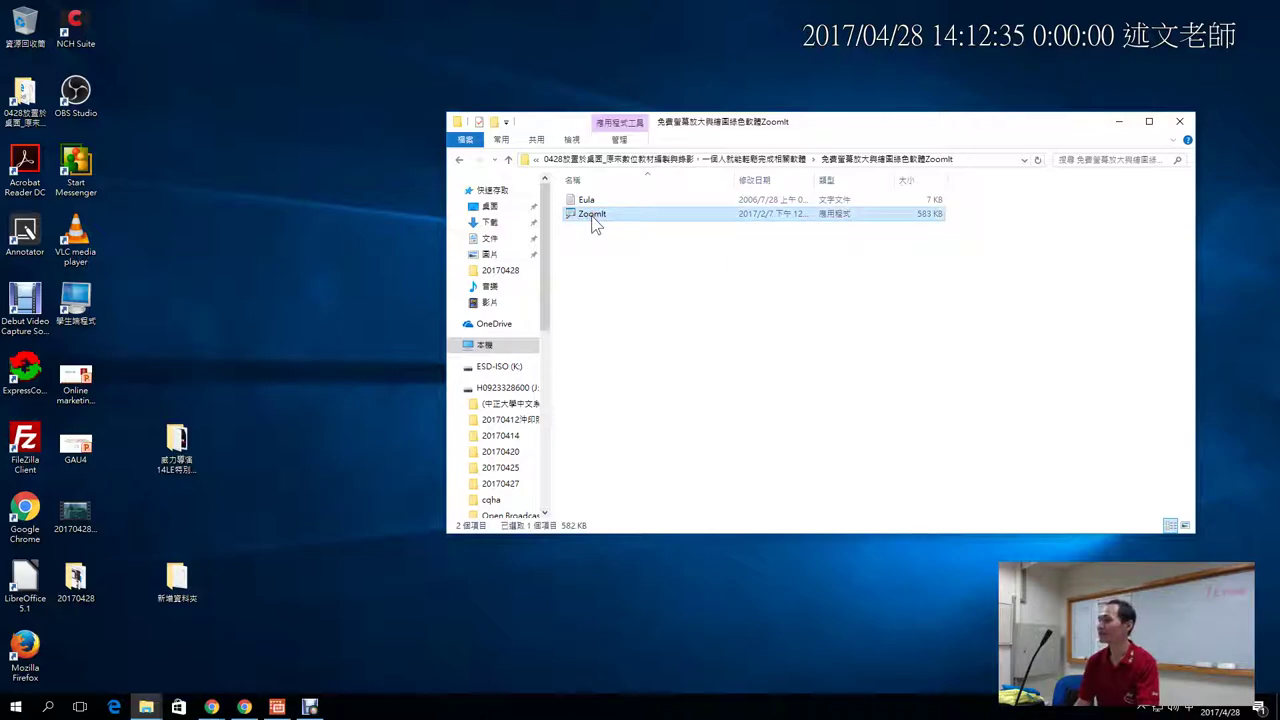
pyautogui.doubleClick(586, 201)
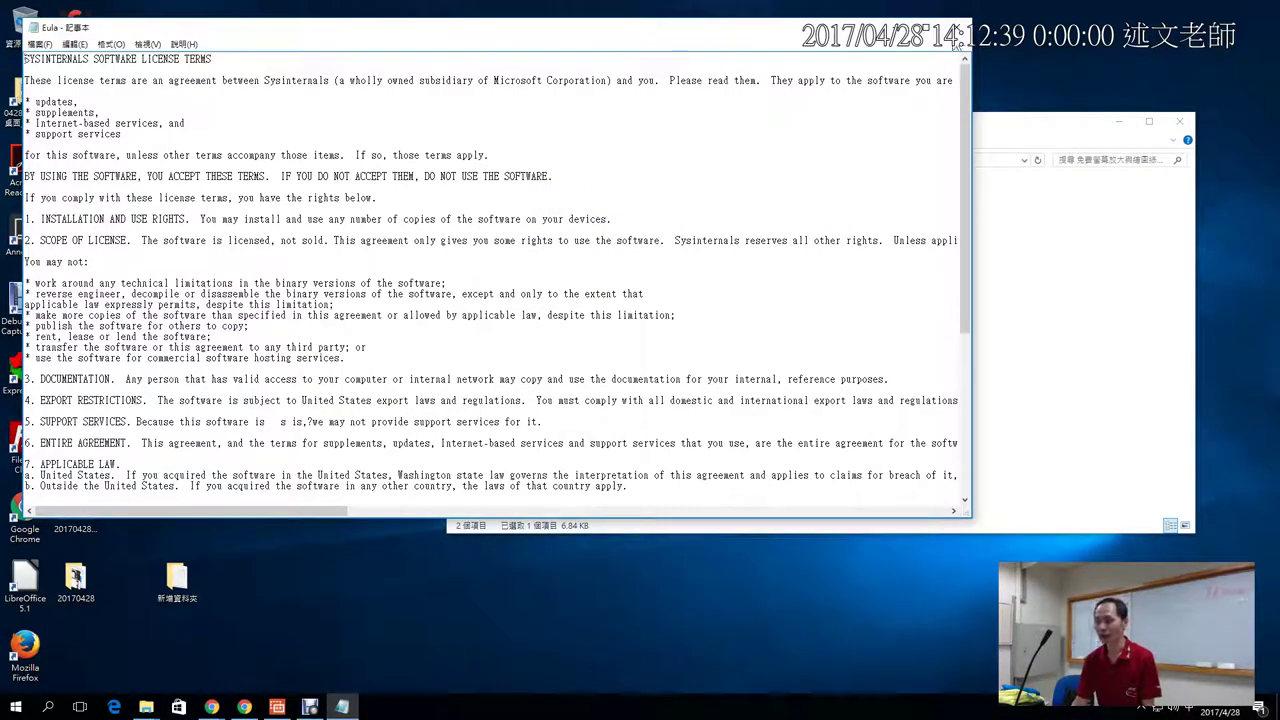
pyautogui.click(956, 30)
# - Open ZoomIt's options, review the Zoom and Draw settings, and close them
pyautogui.click(600, 213)
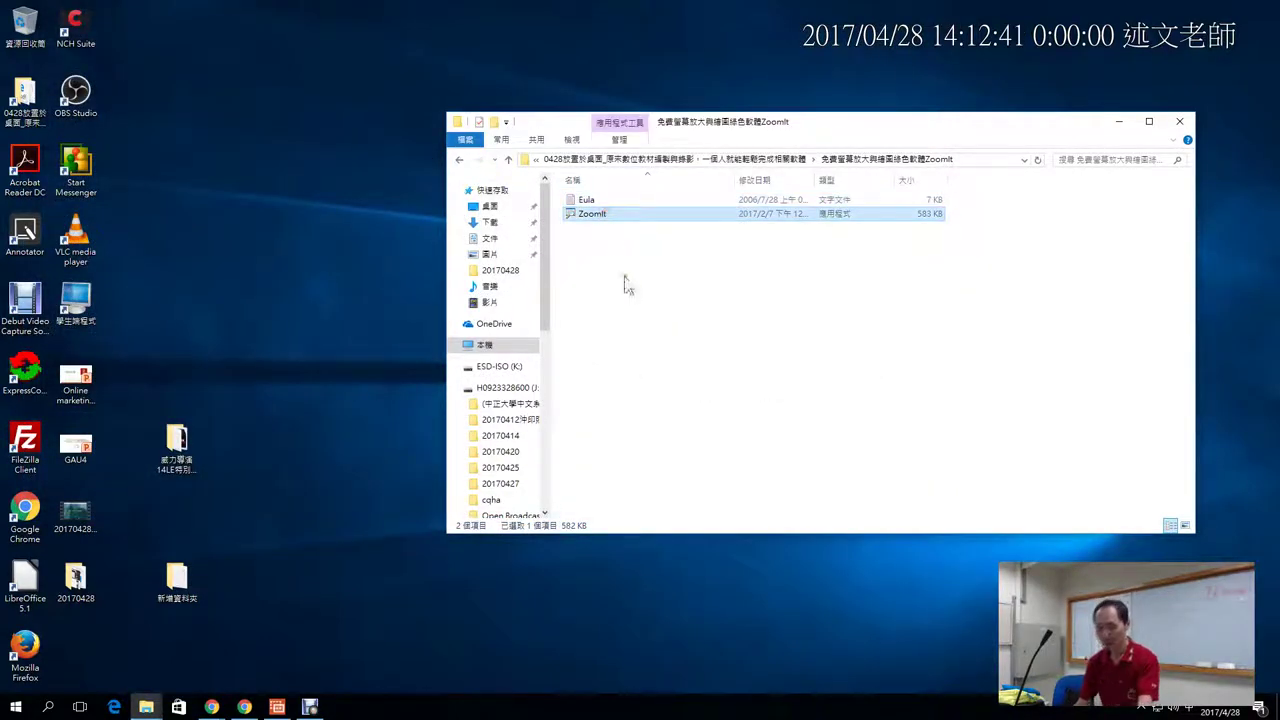
pyautogui.click(1141, 708)
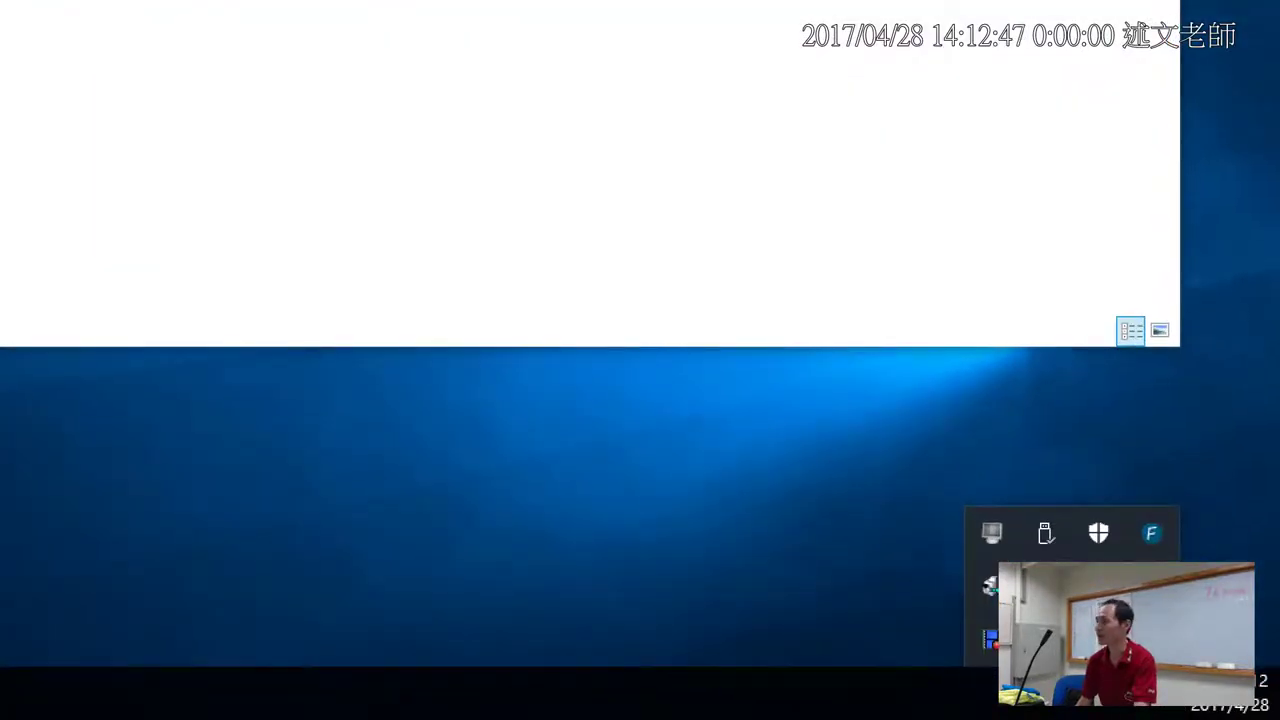
pyautogui.rightClick(1100, 645)
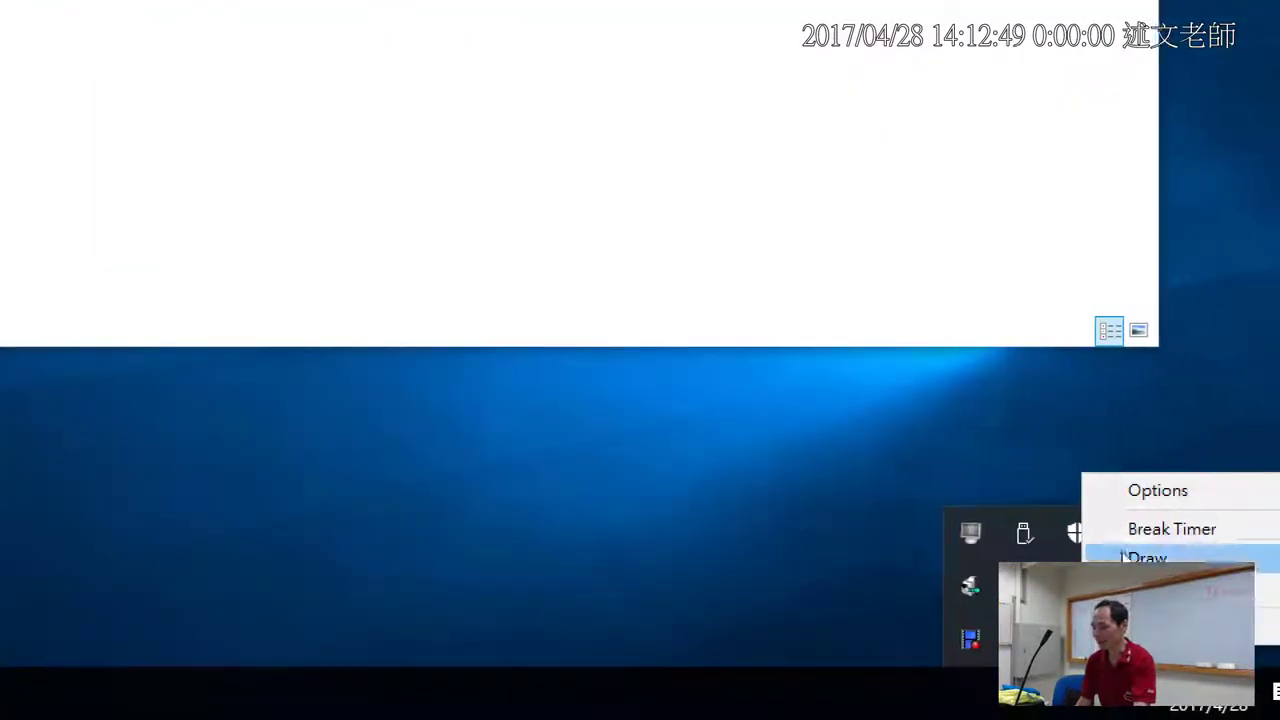
pyautogui.click(1130, 491)
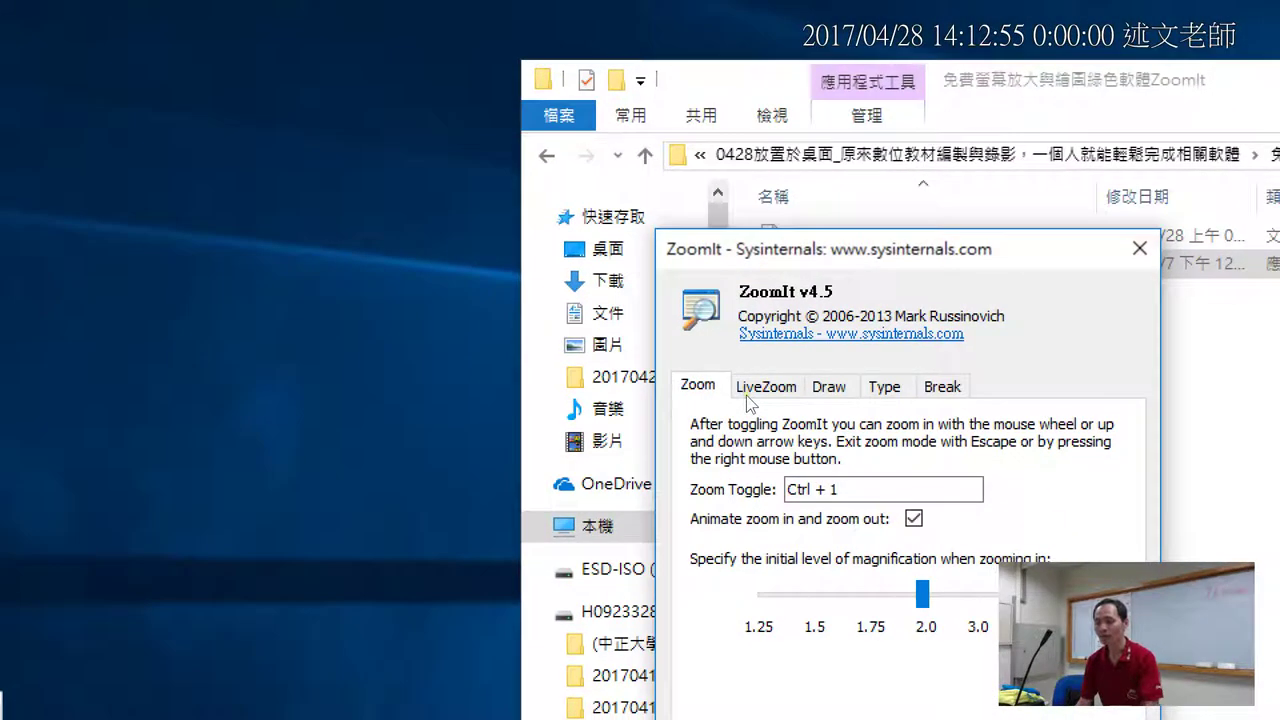
pyautogui.click(829, 386)
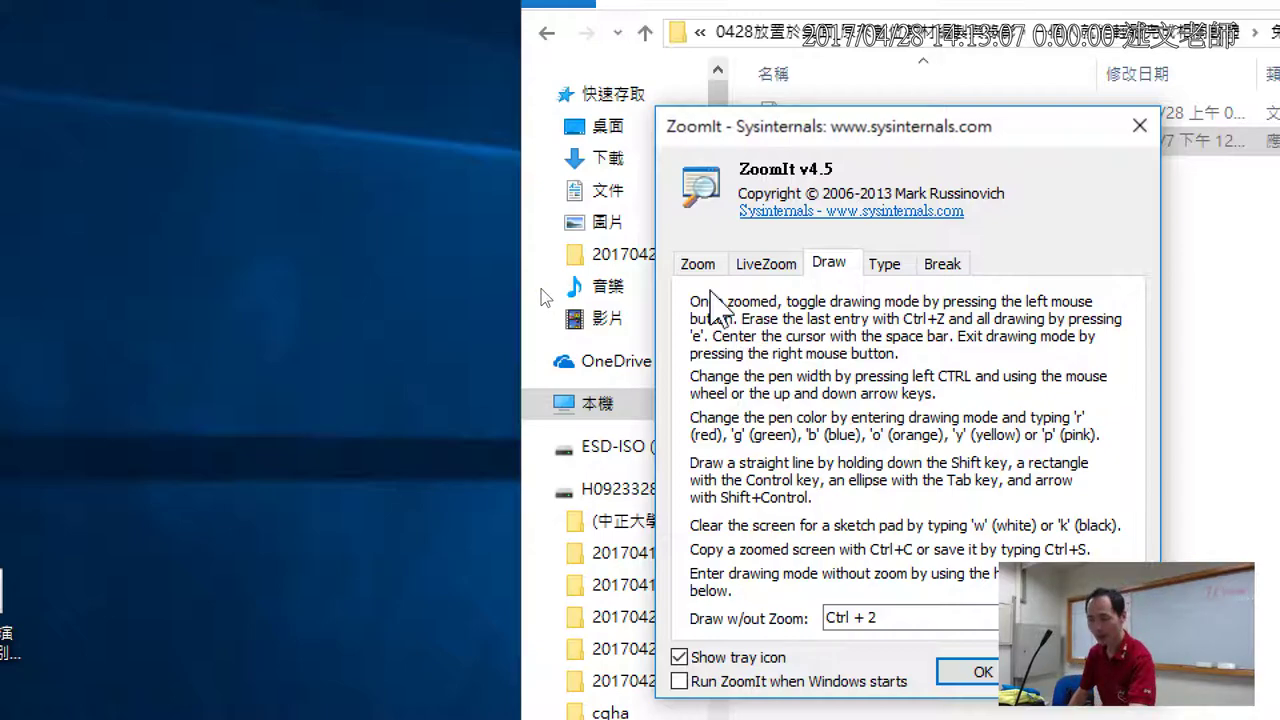
pyautogui.press('Escape')
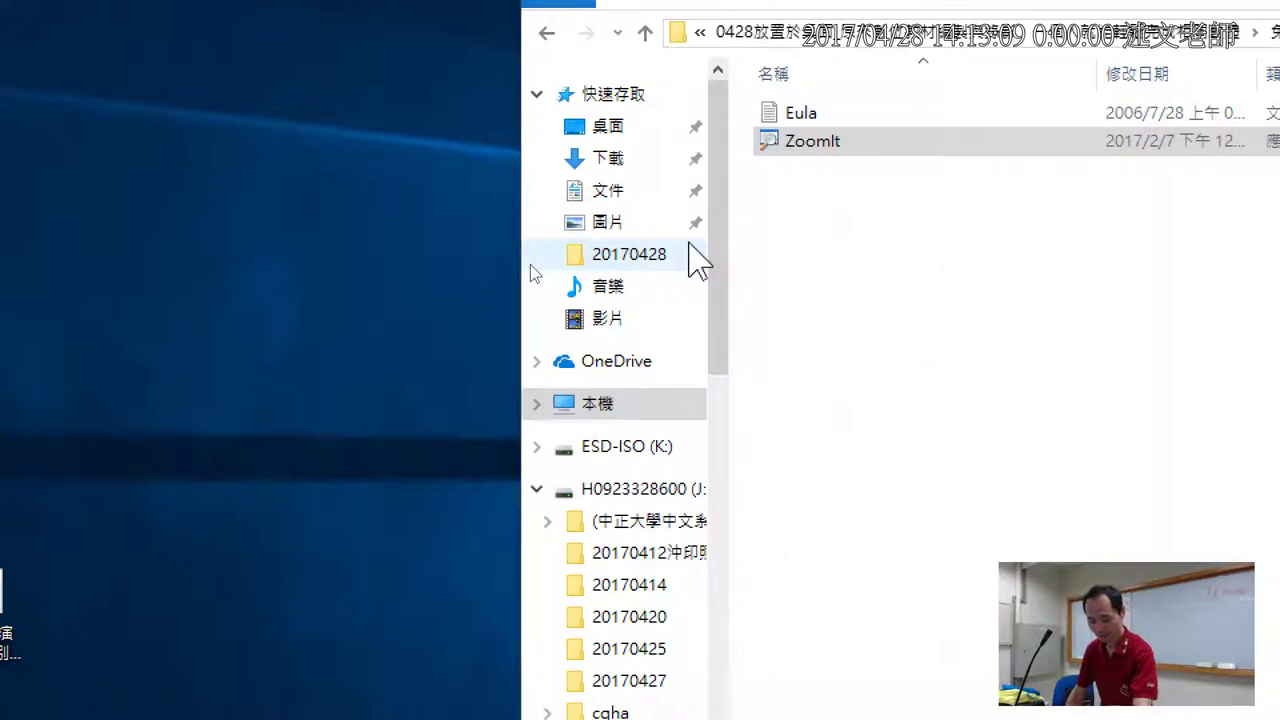
pyautogui.press('Escape')
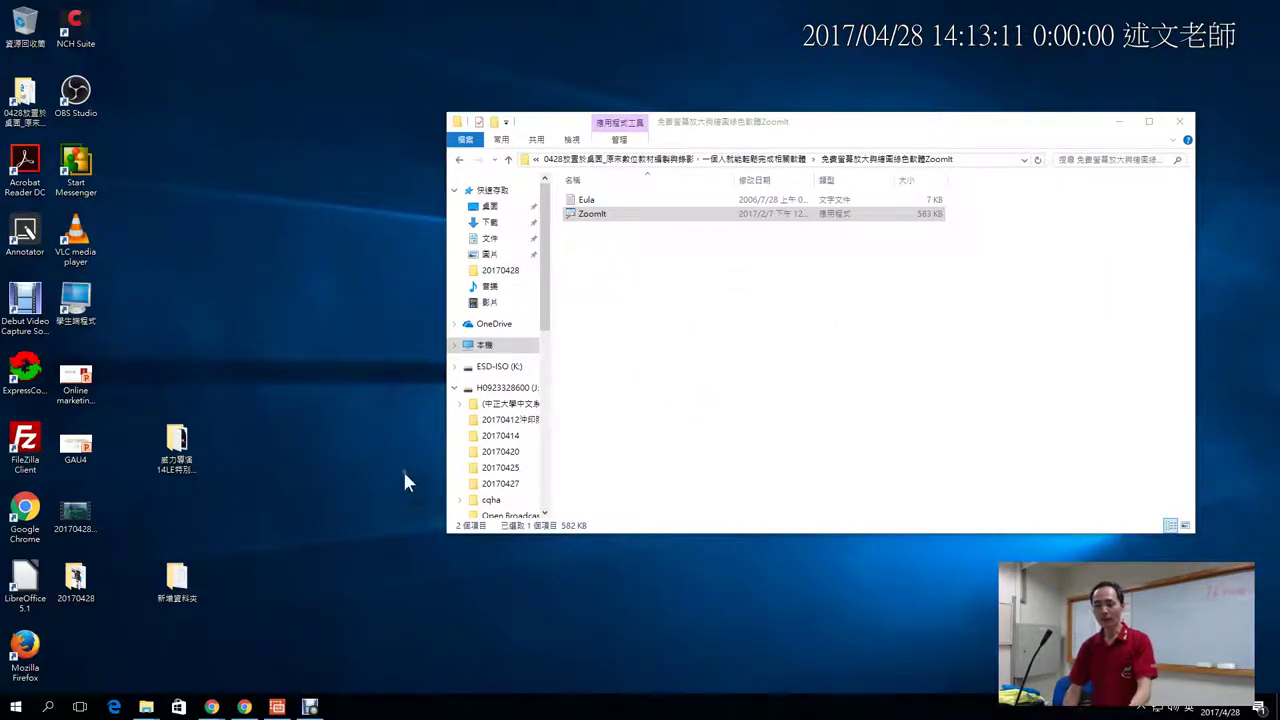
# - Switch to the Chrome window with the Prezi presentation and draw an orange arrow pointing at its magnified web address
pyautogui.click(244, 706)
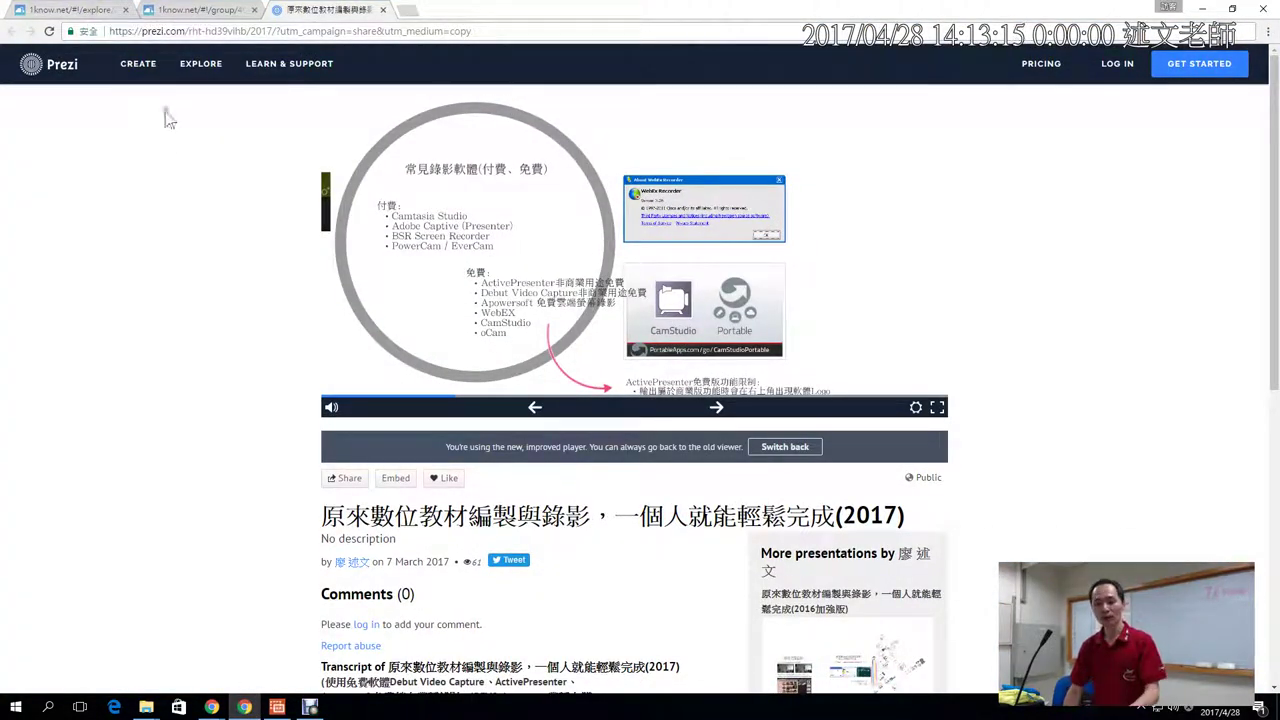
pyautogui.click(119, 33)
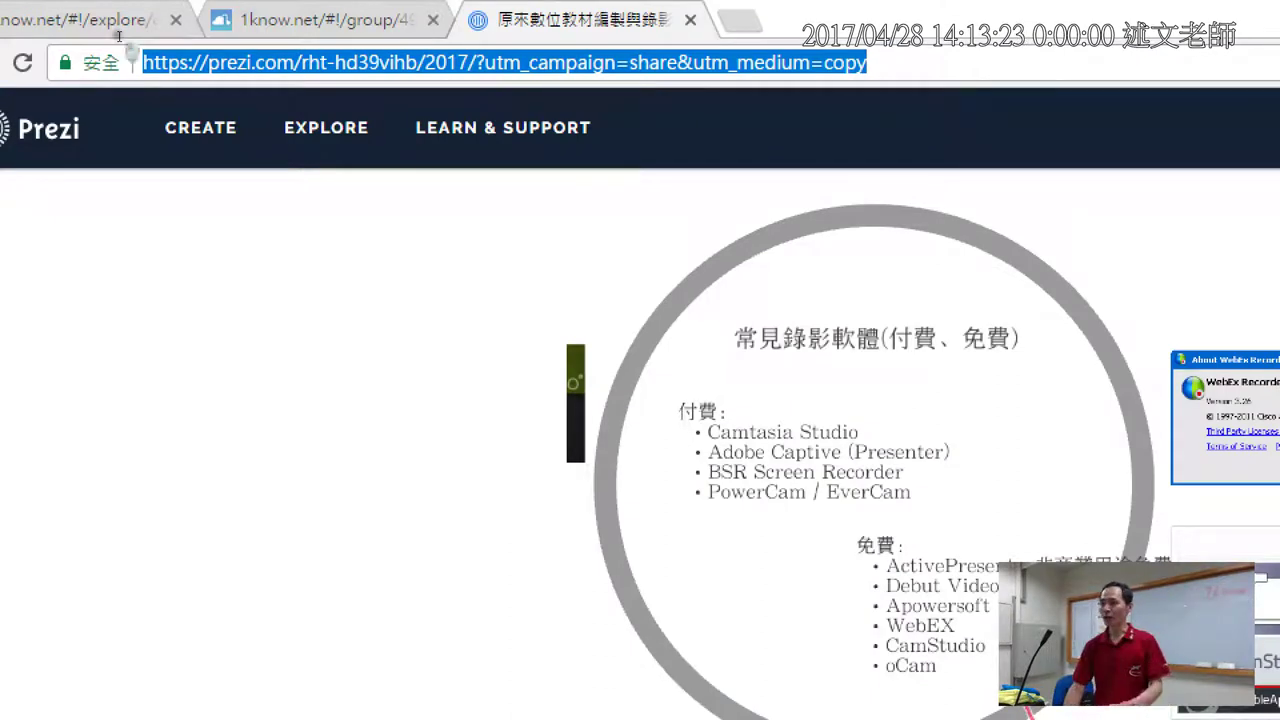
pyautogui.moveTo(108, 116)
pyautogui.mouseDown()
pyautogui.moveTo(143, 73)
pyautogui.moveTo(122, 116)
pyautogui.moveTo(144, 152)
pyautogui.moveTo(145, 118)
pyautogui.mouseUp()
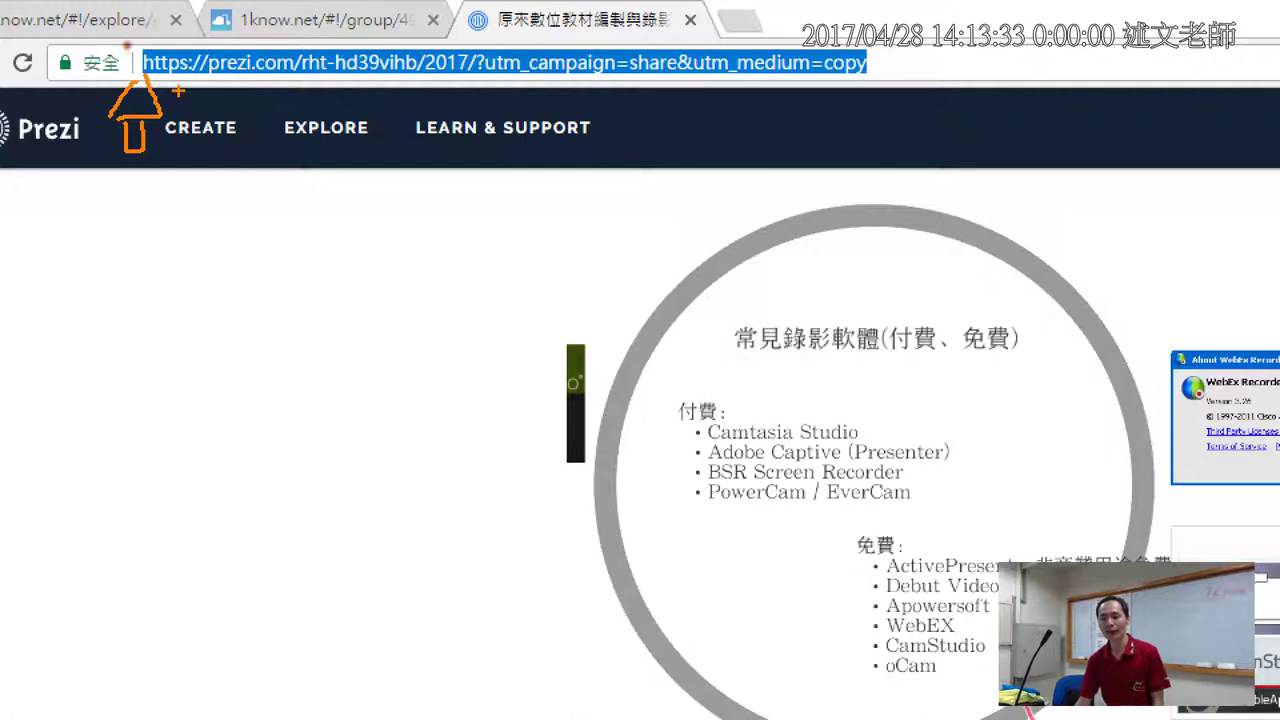
pyautogui.moveTo(178, 90); pyautogui.dragTo(470, 94)
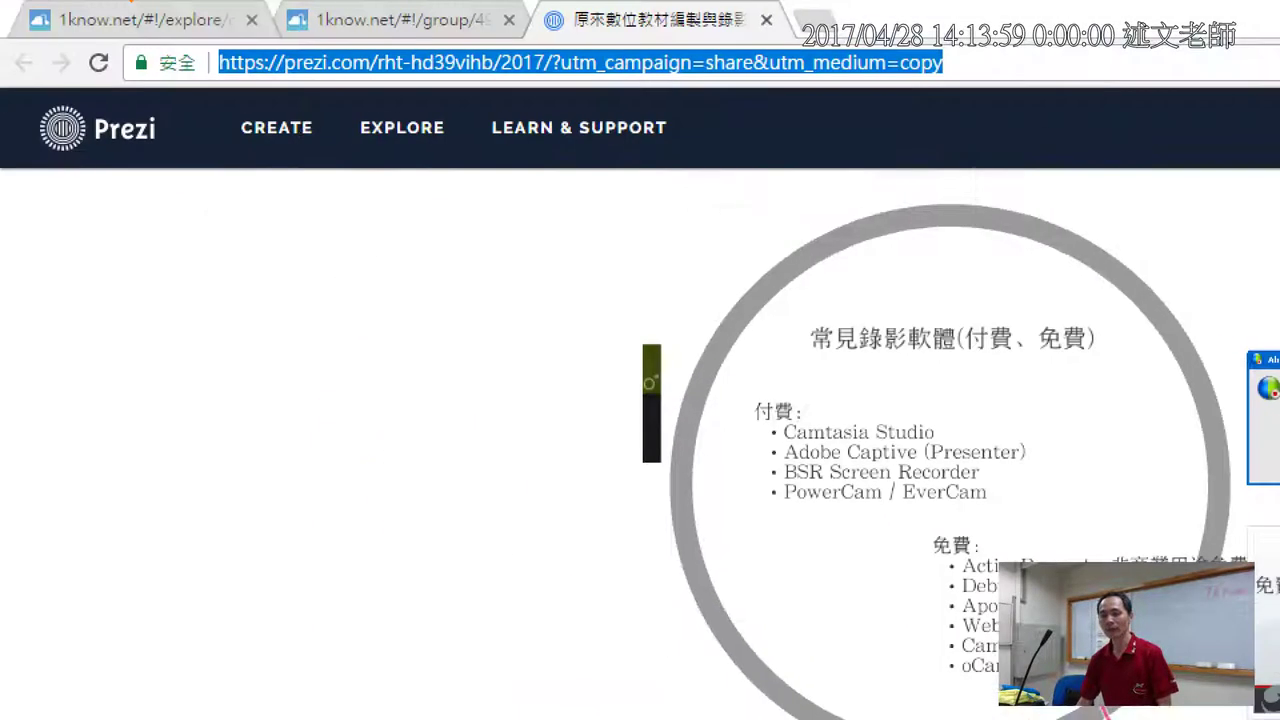
# - Draw freehand orange strokes below the magnified address bar, across the Prezi header and page, and exit the magnification
pyautogui.moveTo(179, 89)
pyautogui.mouseDown()
pyautogui.moveTo(196, 110)
pyautogui.moveTo(252, 113)
pyautogui.mouseUp()
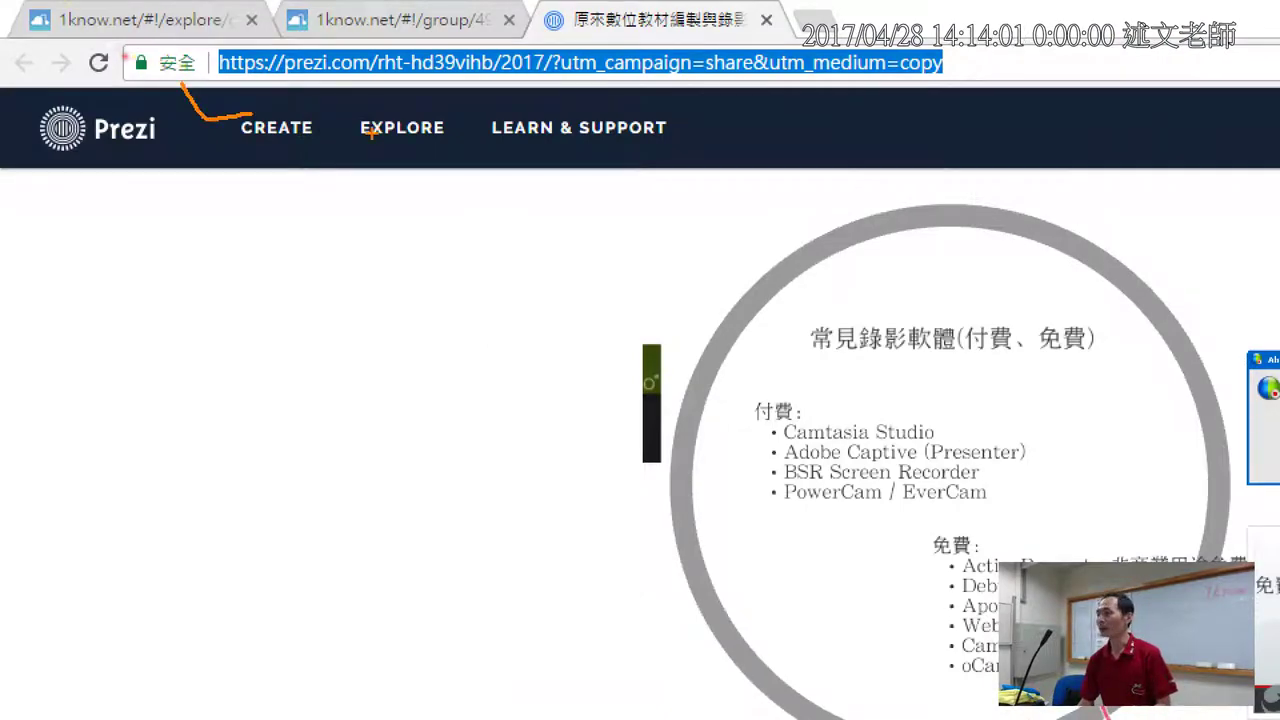
pyautogui.moveTo(393, 148)
pyautogui.mouseDown()
pyautogui.moveTo(268, 150)
pyautogui.moveTo(355, 170)
pyautogui.mouseUp()
pyautogui.moveTo(460, 228); pyautogui.dragTo(600, 198)
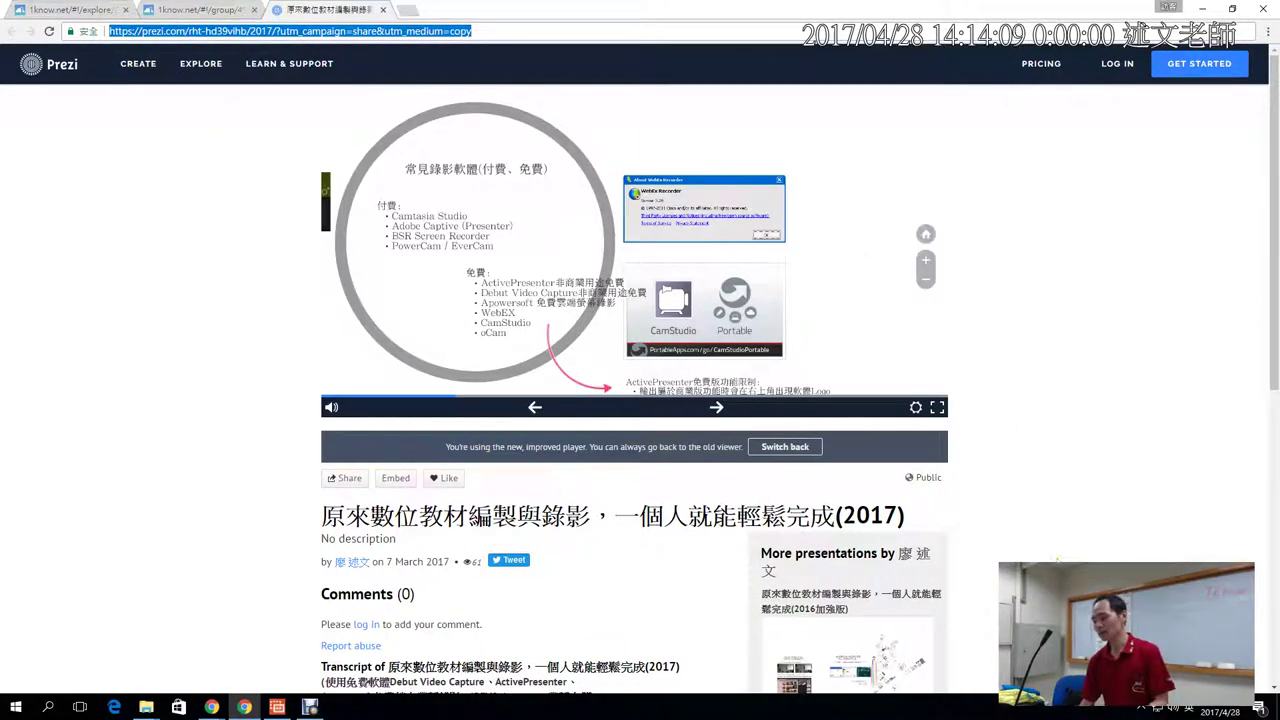
# - Open ZoomIt's options, review the LiveZoom settings and its toggle hotkey, and cancel the dialog
pyautogui.click(1143, 711)
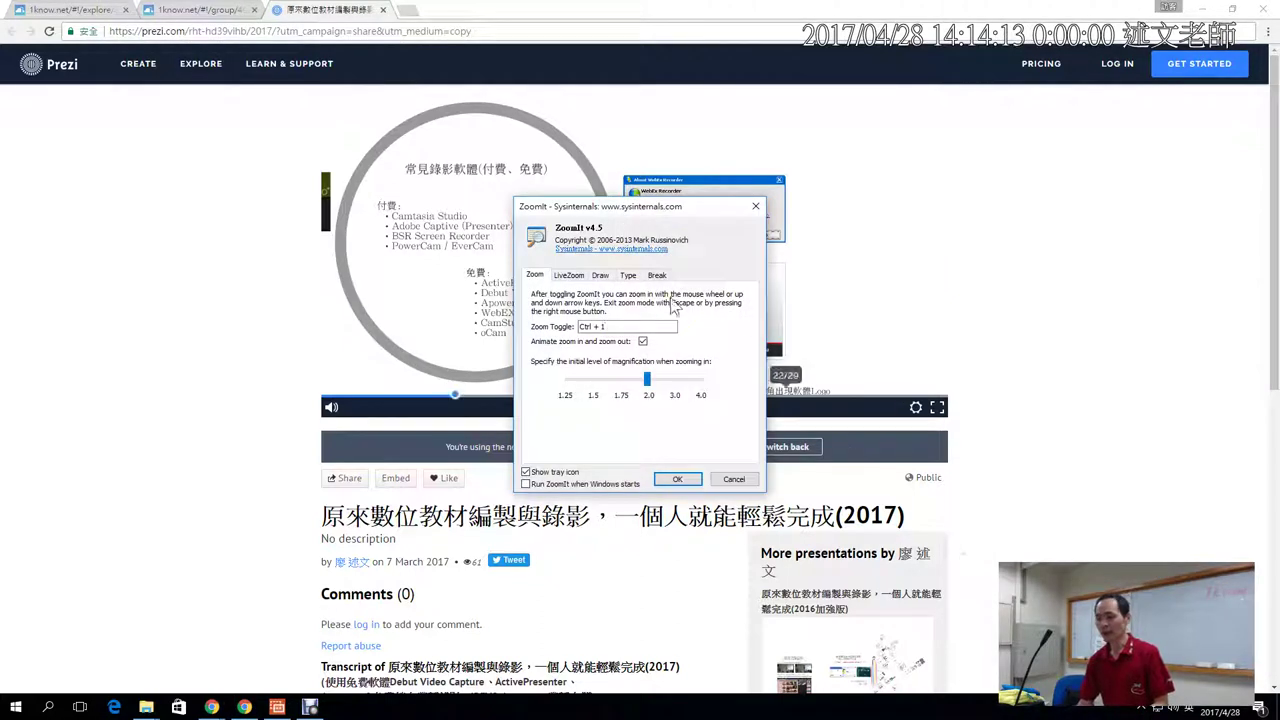
pyautogui.click(572, 276)
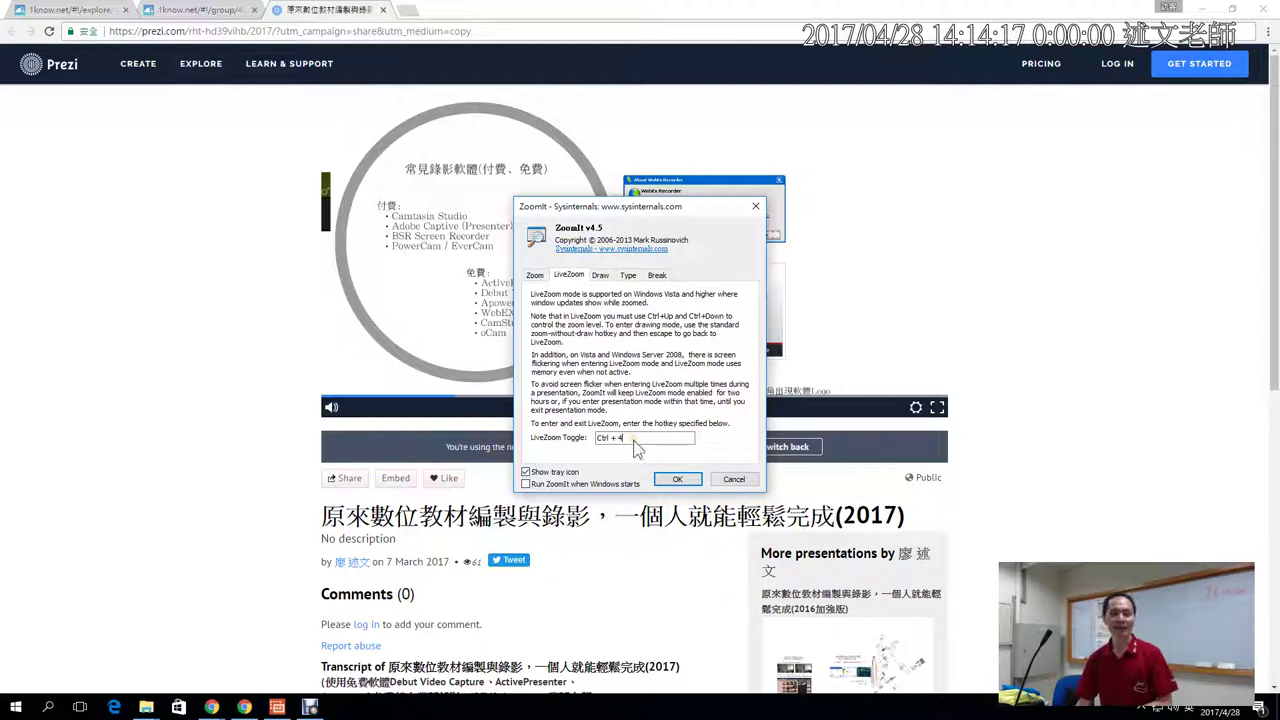
pyautogui.click(731, 480)
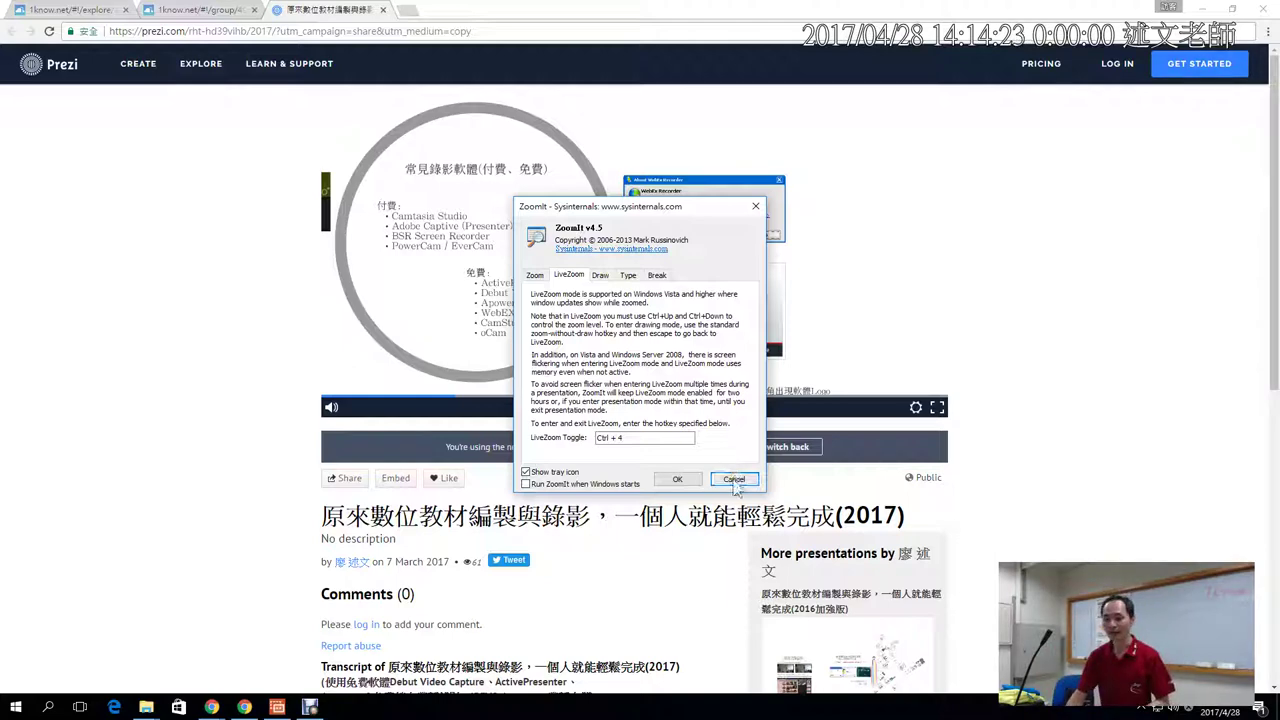
pyautogui.click(734, 479)
# - Magnify the screen with LiveZoom, view the 1know group page and the 1know explore page, and exit the magnification
pyautogui.hotkey('ctrl', '1')
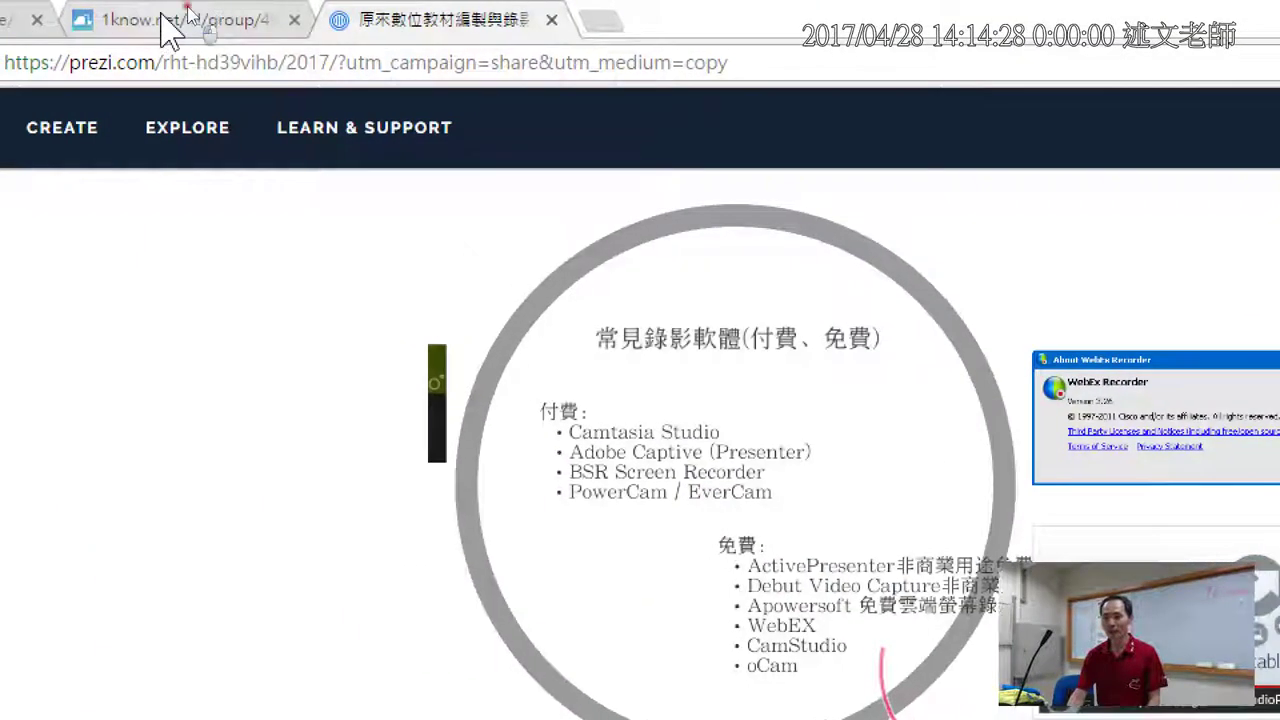
pyautogui.click(170, 22)
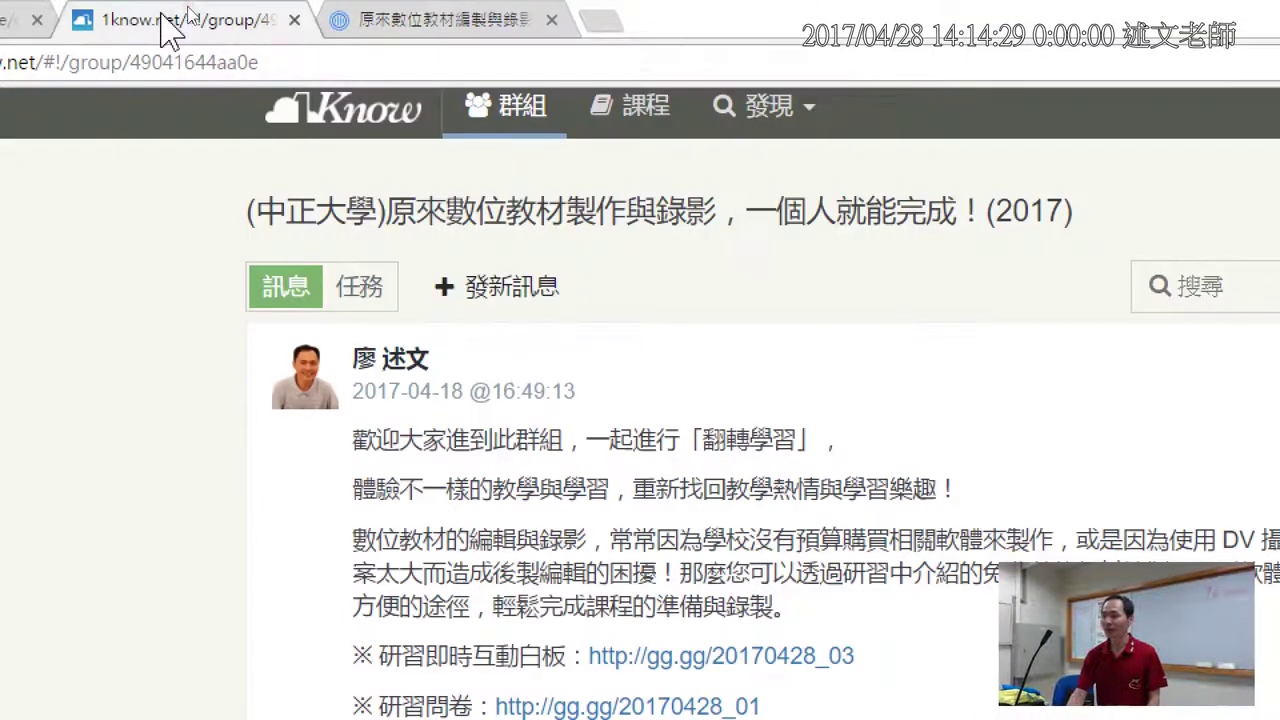
pyautogui.click(126, 12)
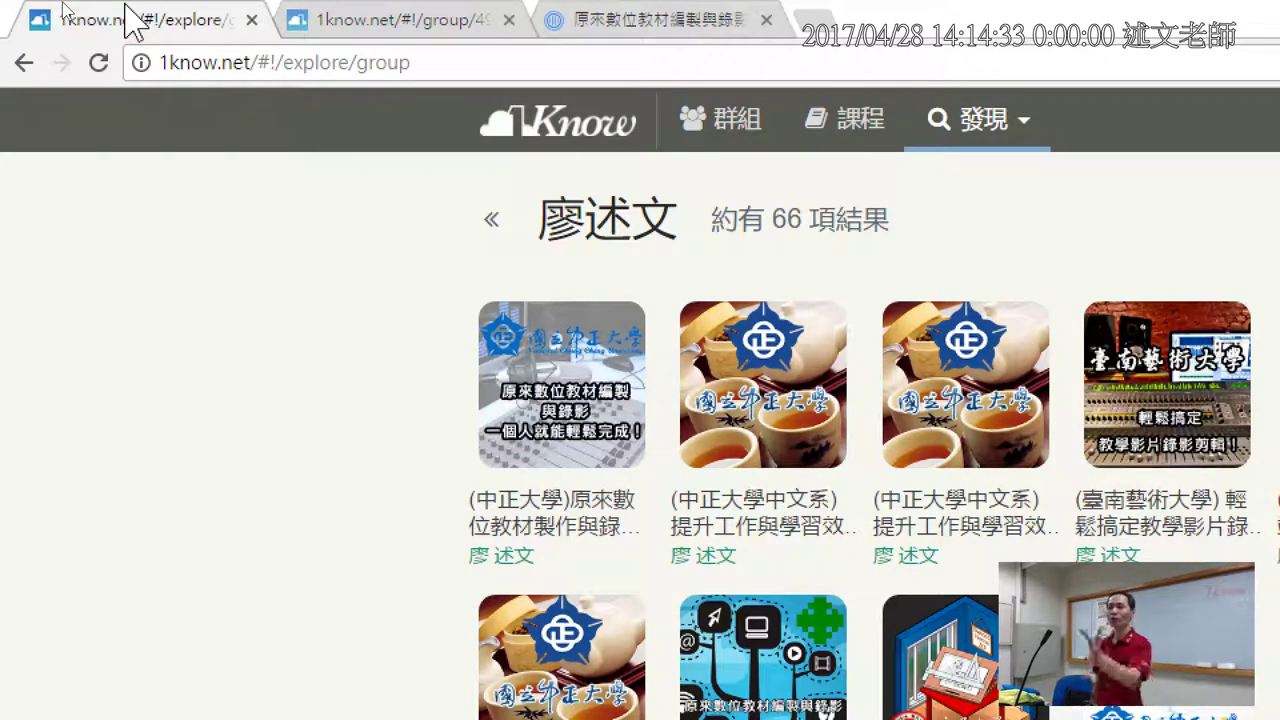
pyautogui.press('Escape')
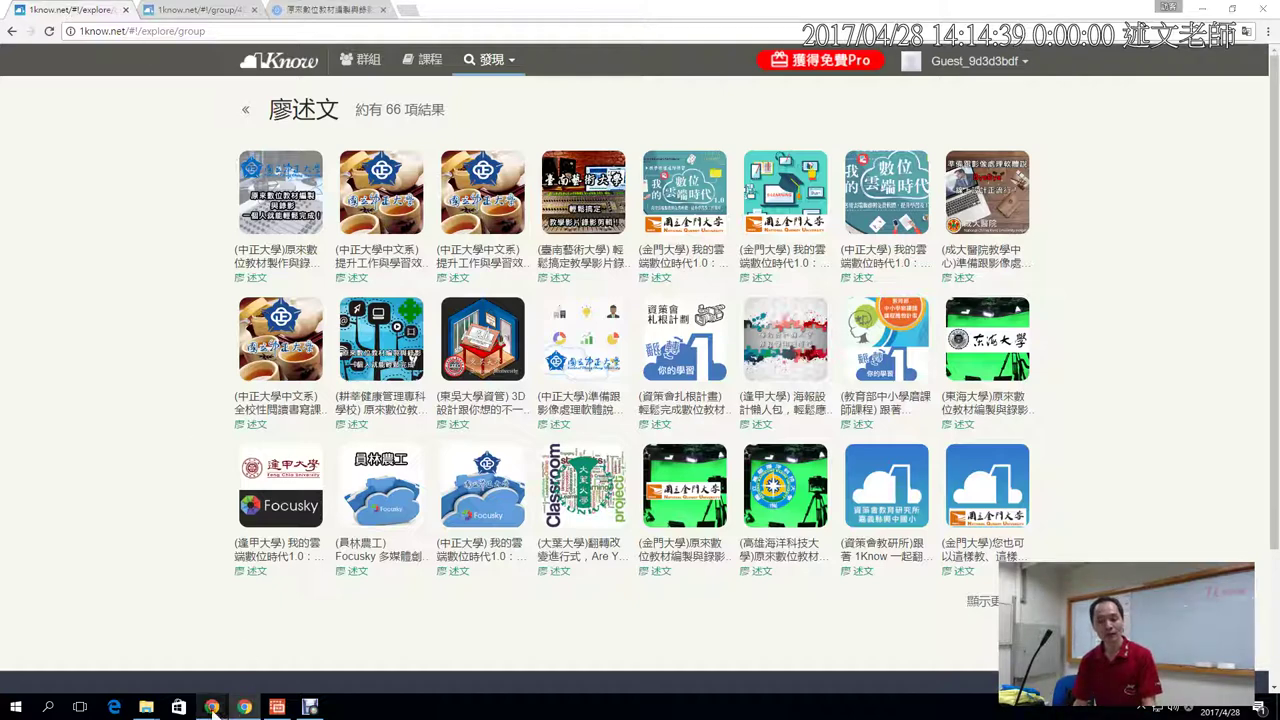
# - Switch to the Chrome window with the screen-pen comparison article and go to its section on Epic pen
pyautogui.moveTo(211, 705)
pyautogui.click(147, 673)
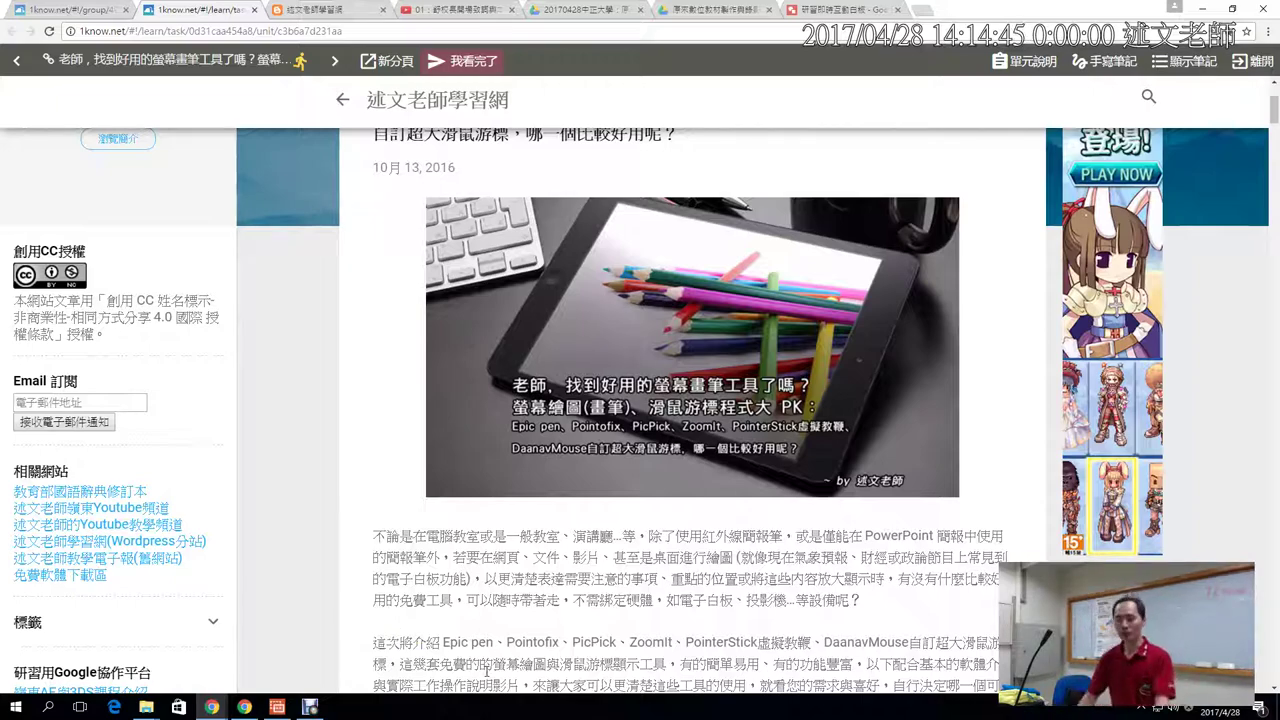
pyautogui.scroll(-15, 652, 578)
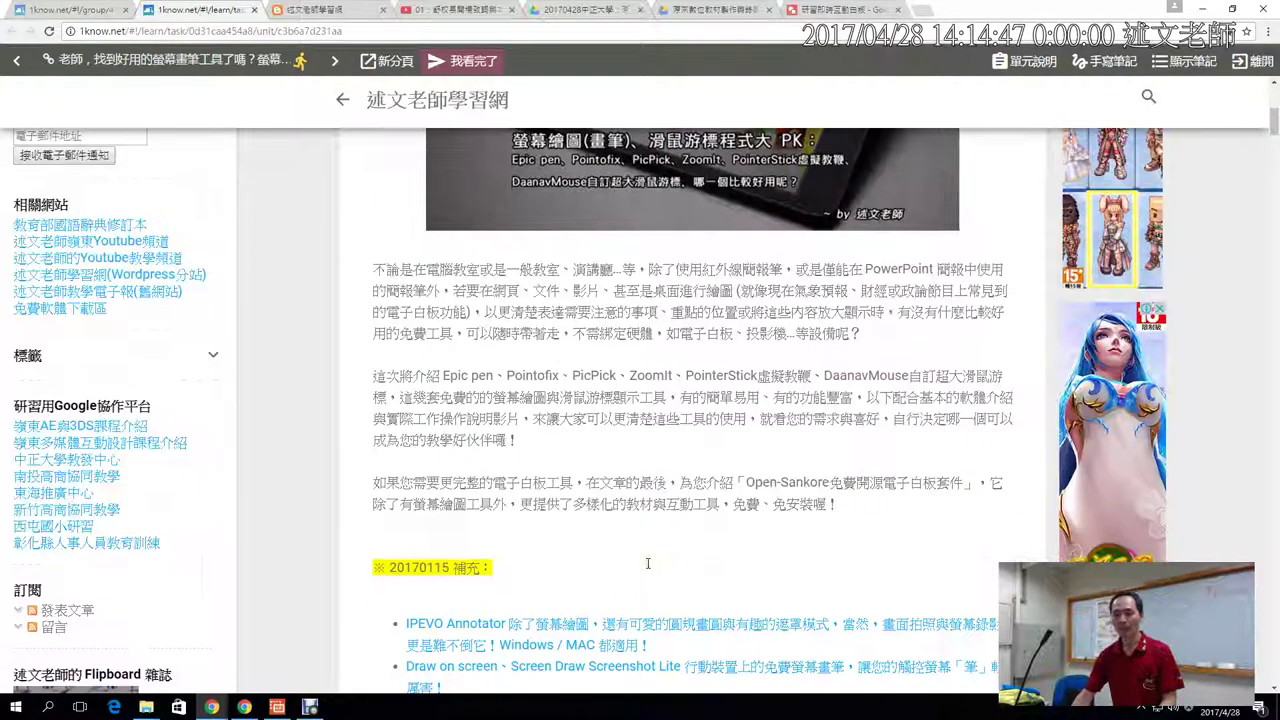
pyautogui.scroll(-5, 648, 565)
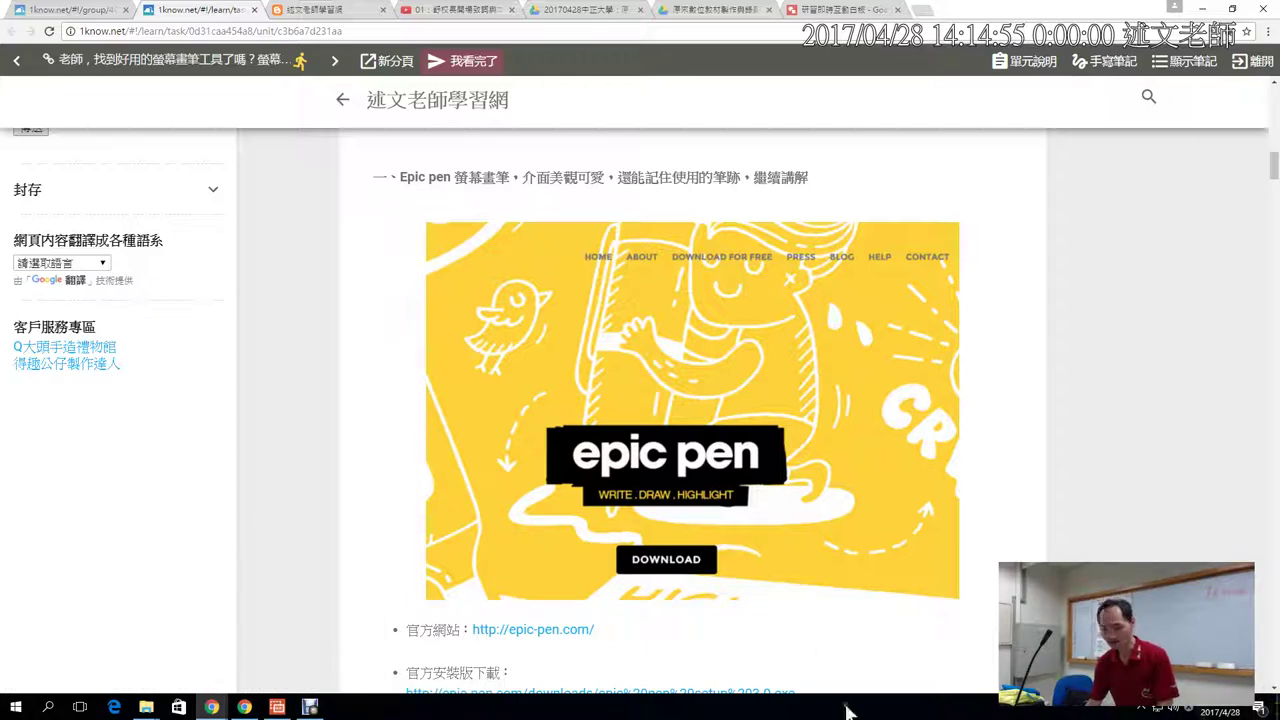
# - Bring up the ZoomIt folder window, go to its parent folder and select the installer "epic pen setup 3.0"
pyautogui.moveTo(148, 707)
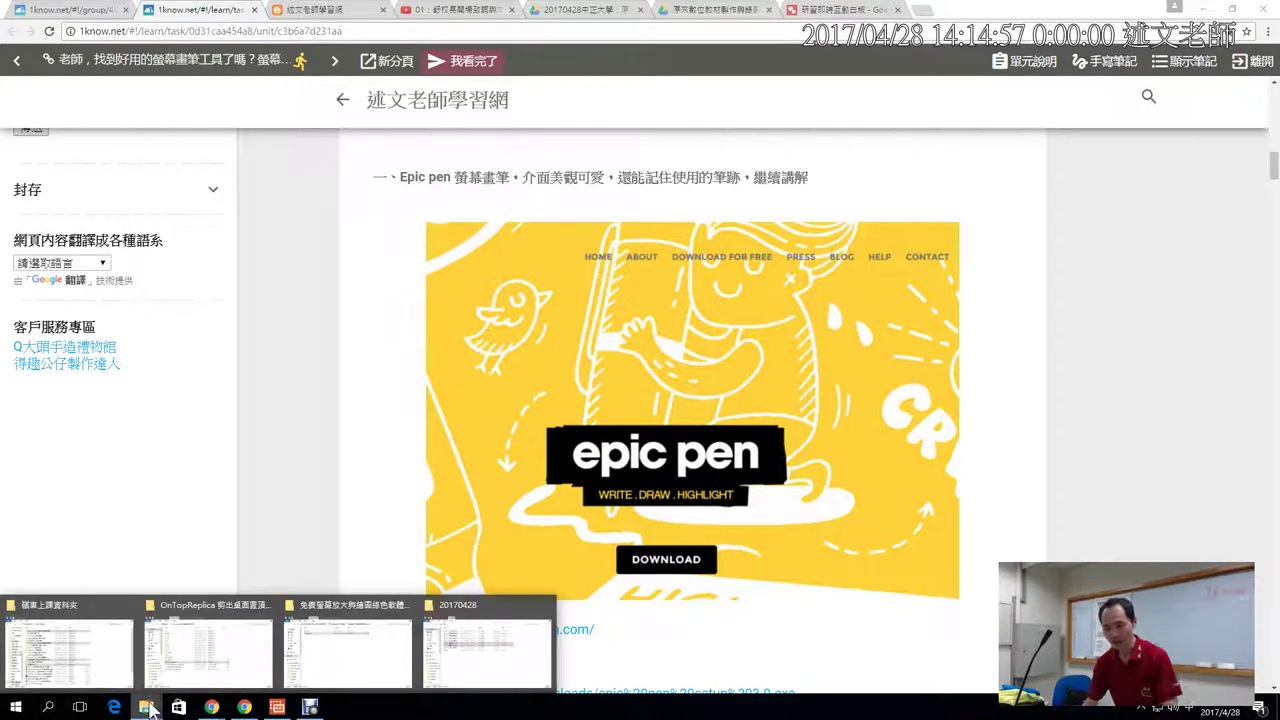
pyautogui.moveTo(223, 660)
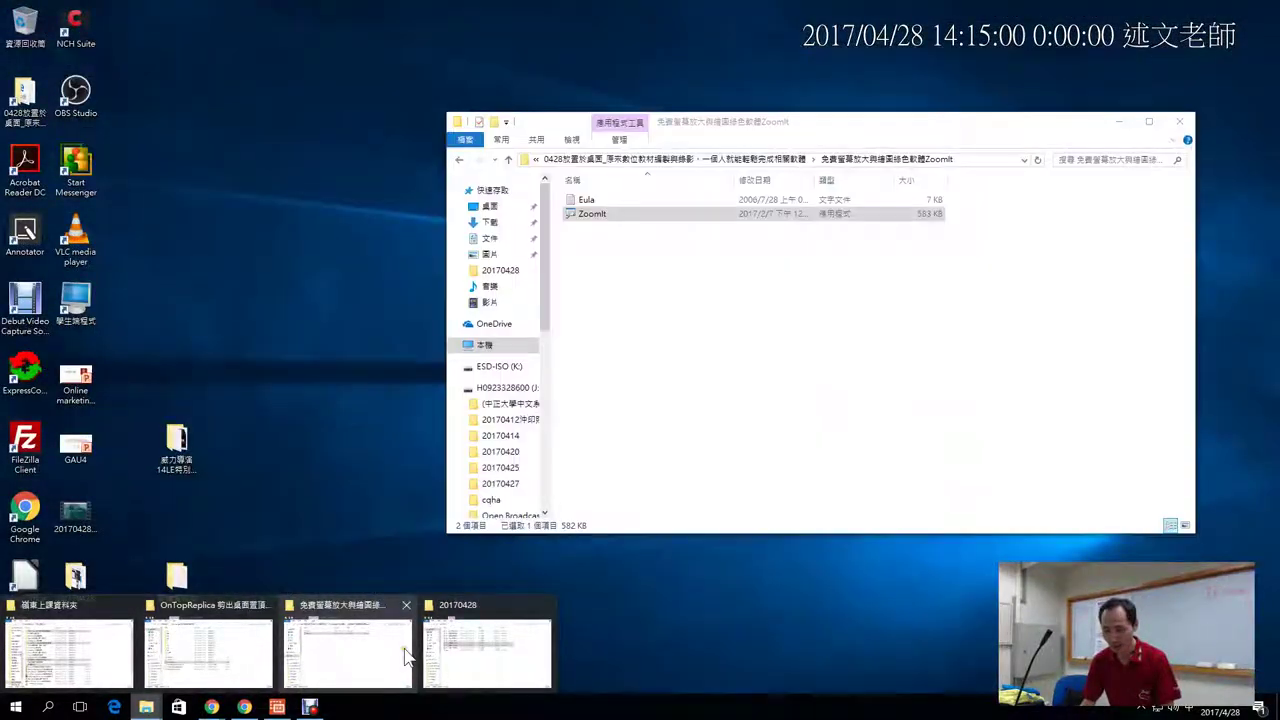
pyautogui.click(382, 650)
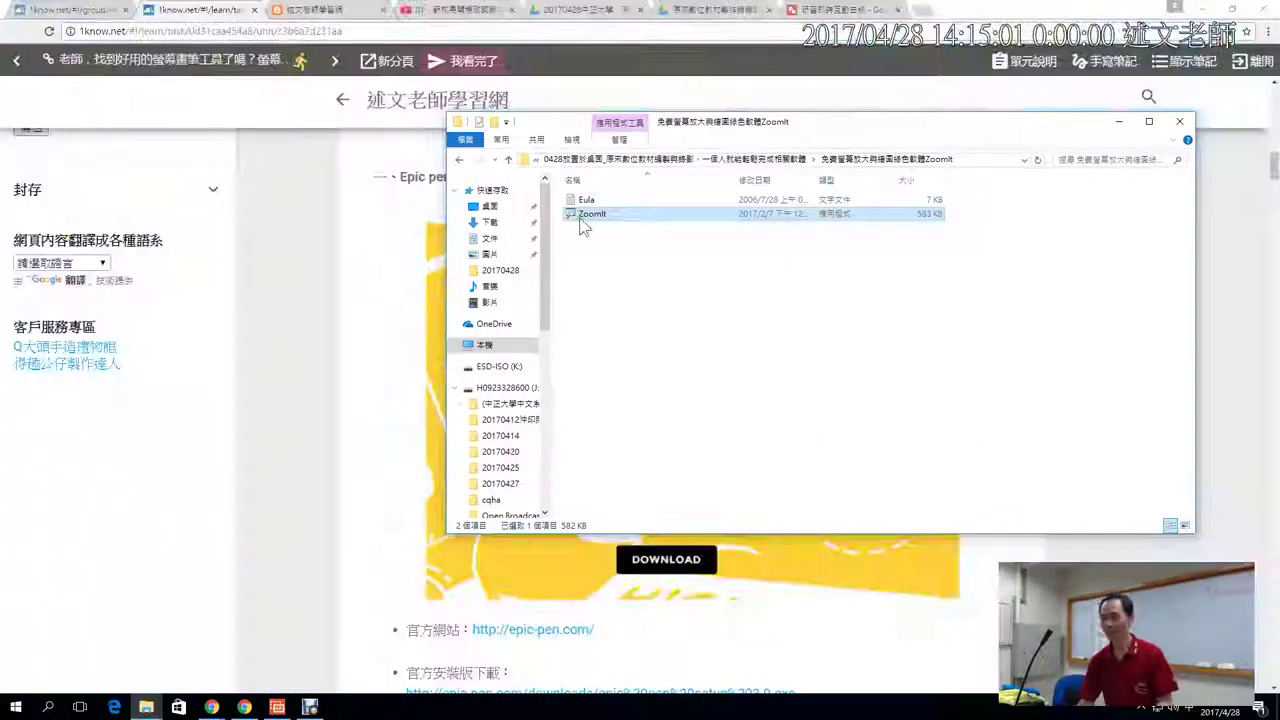
pyautogui.click(565, 160)
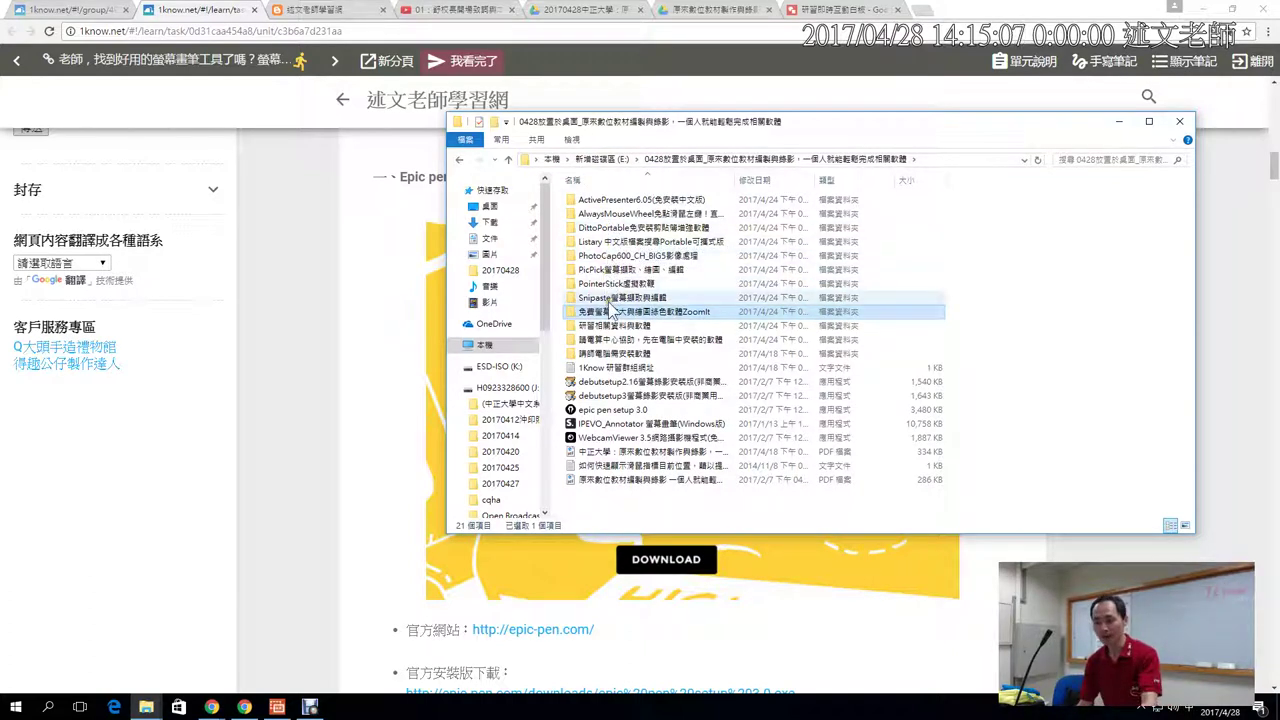
pyautogui.click(610, 412)
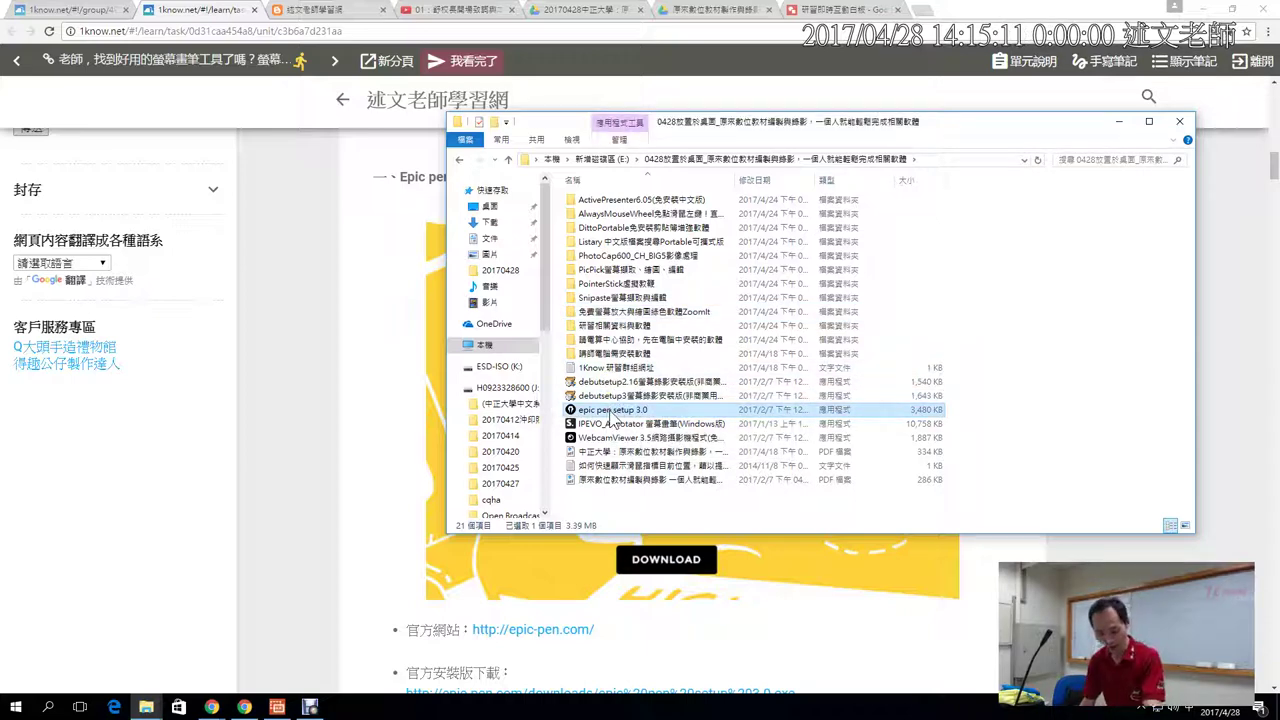
# - Show the desktop, launch the installed Epic Pen and move its toolbar to the upper right of the screen
pyautogui.press('super+d')
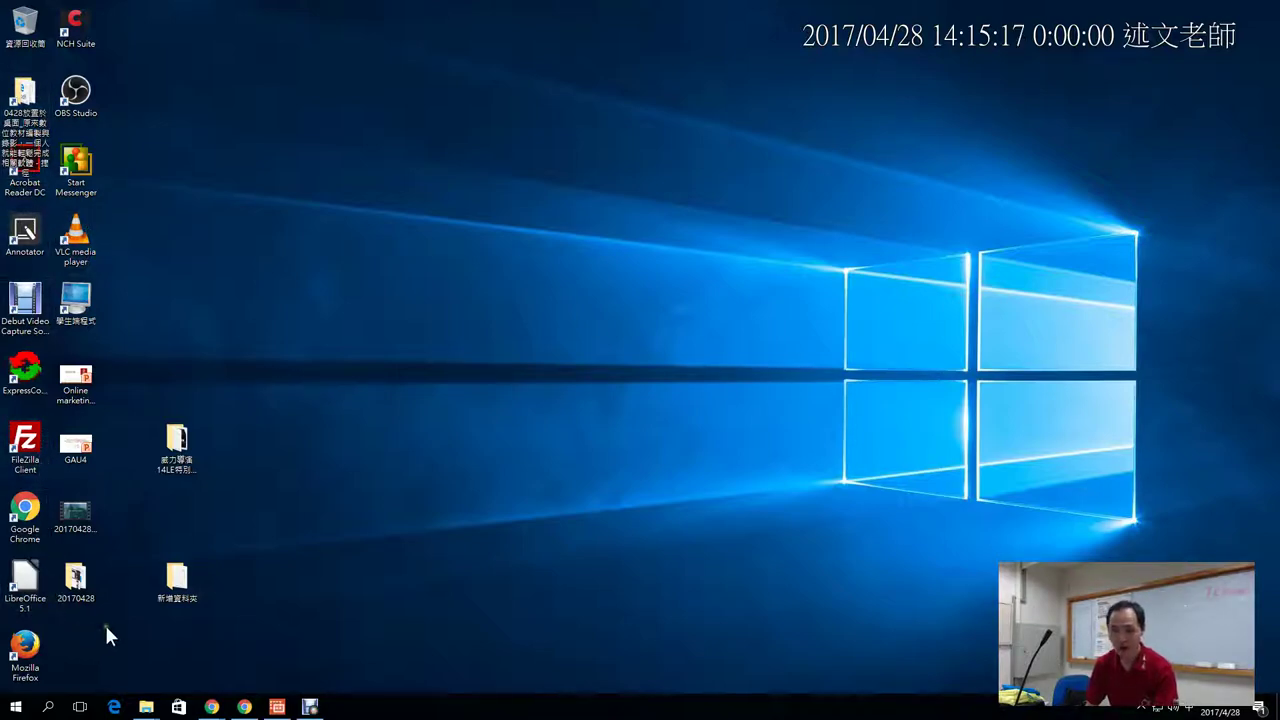
pyautogui.click(22, 704)
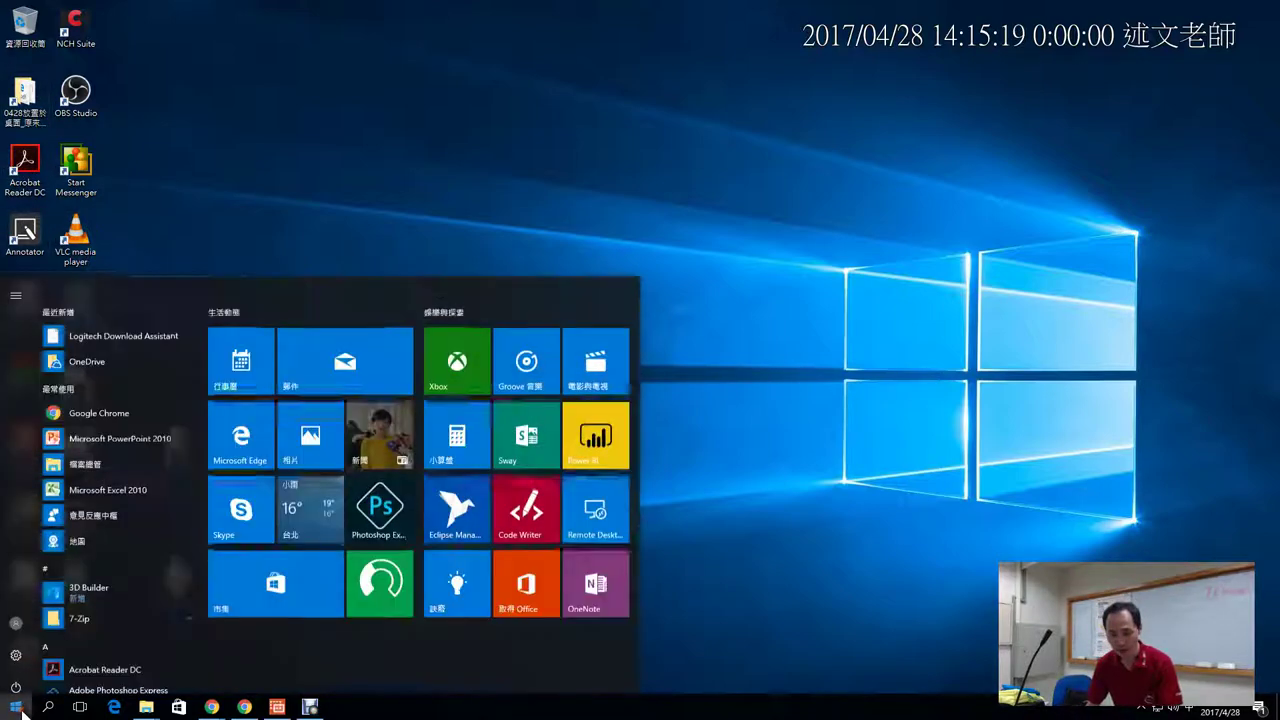
pyautogui.scroll(-5, 90, 593)
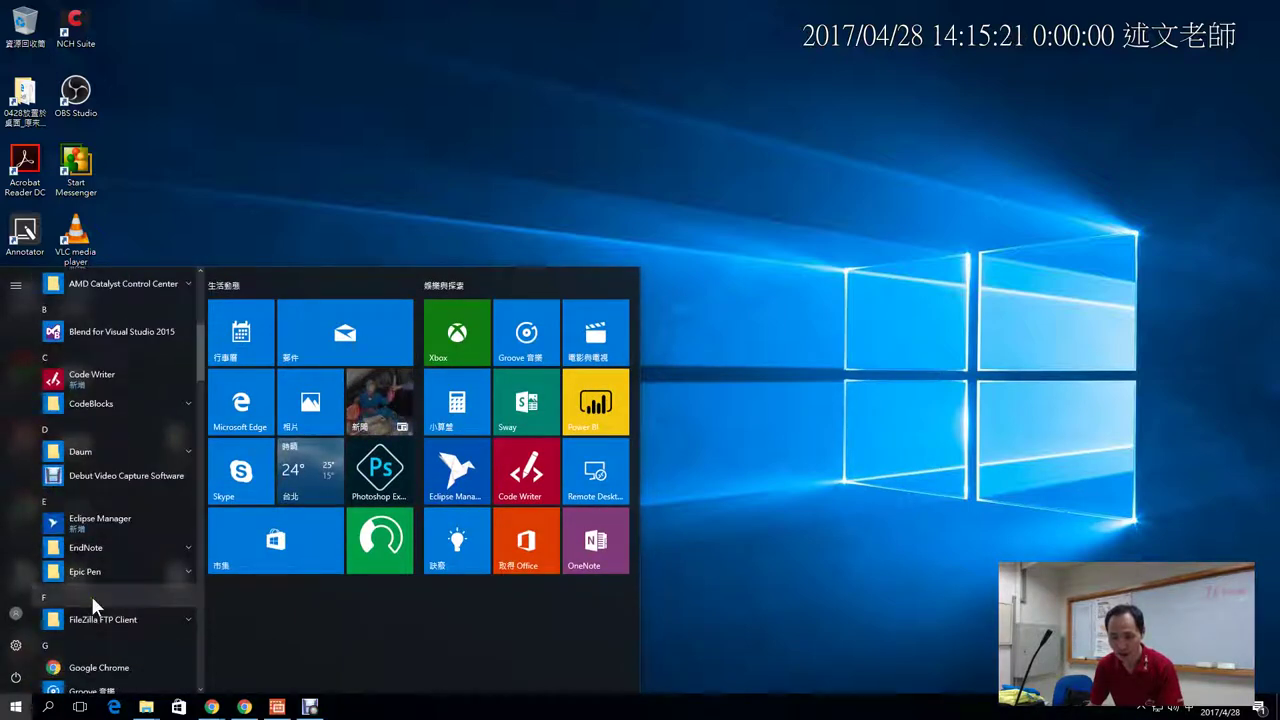
pyautogui.click(92, 574)
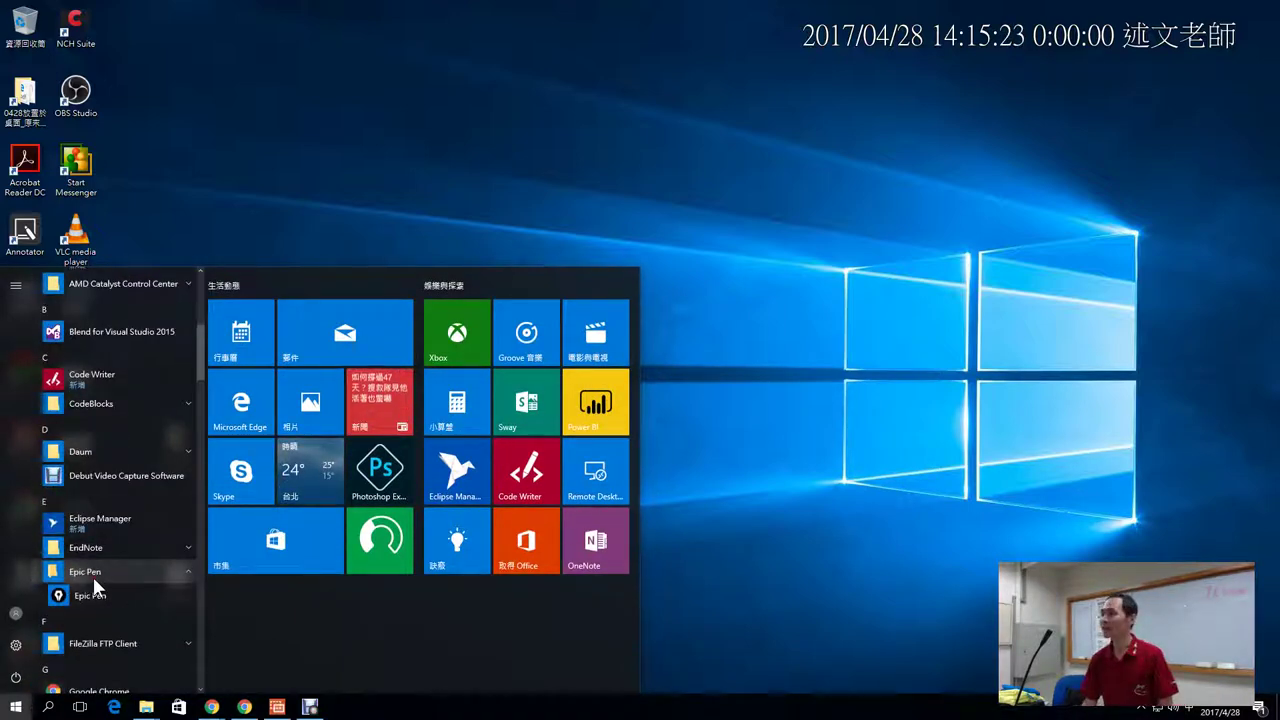
pyautogui.click(98, 593)
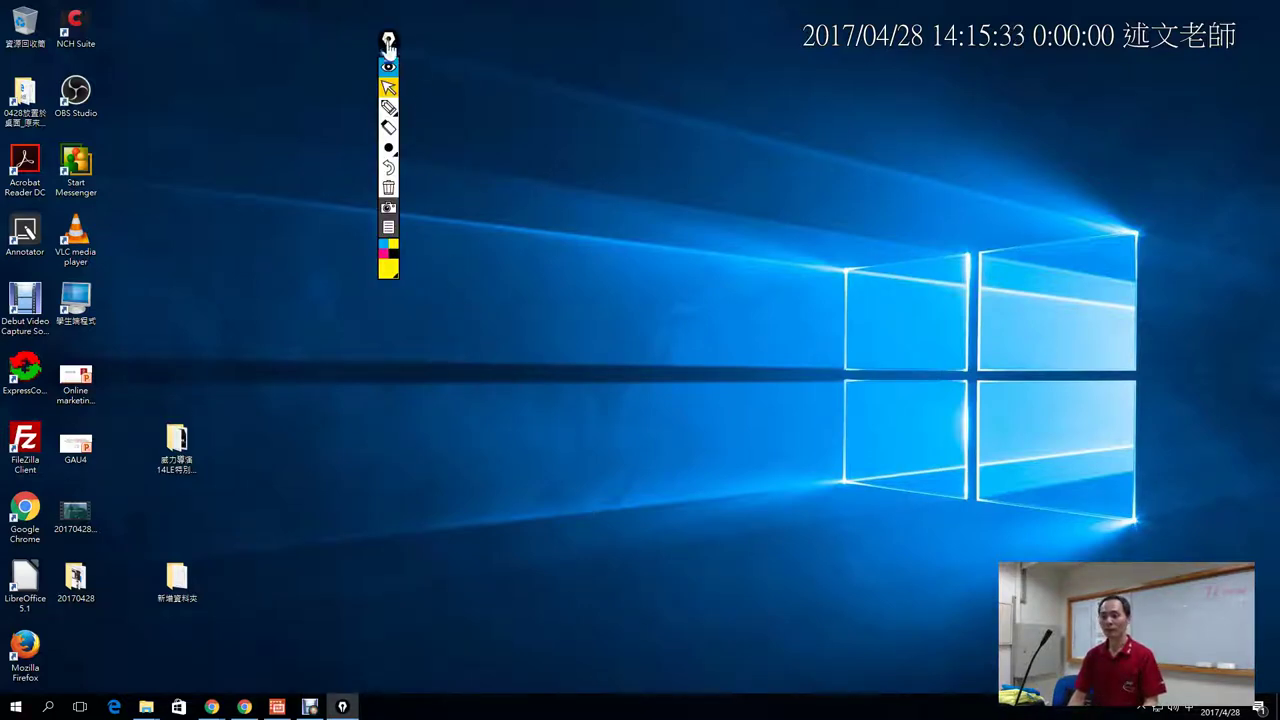
pyautogui.moveTo(388, 42); pyautogui.dragTo(1161, 88)
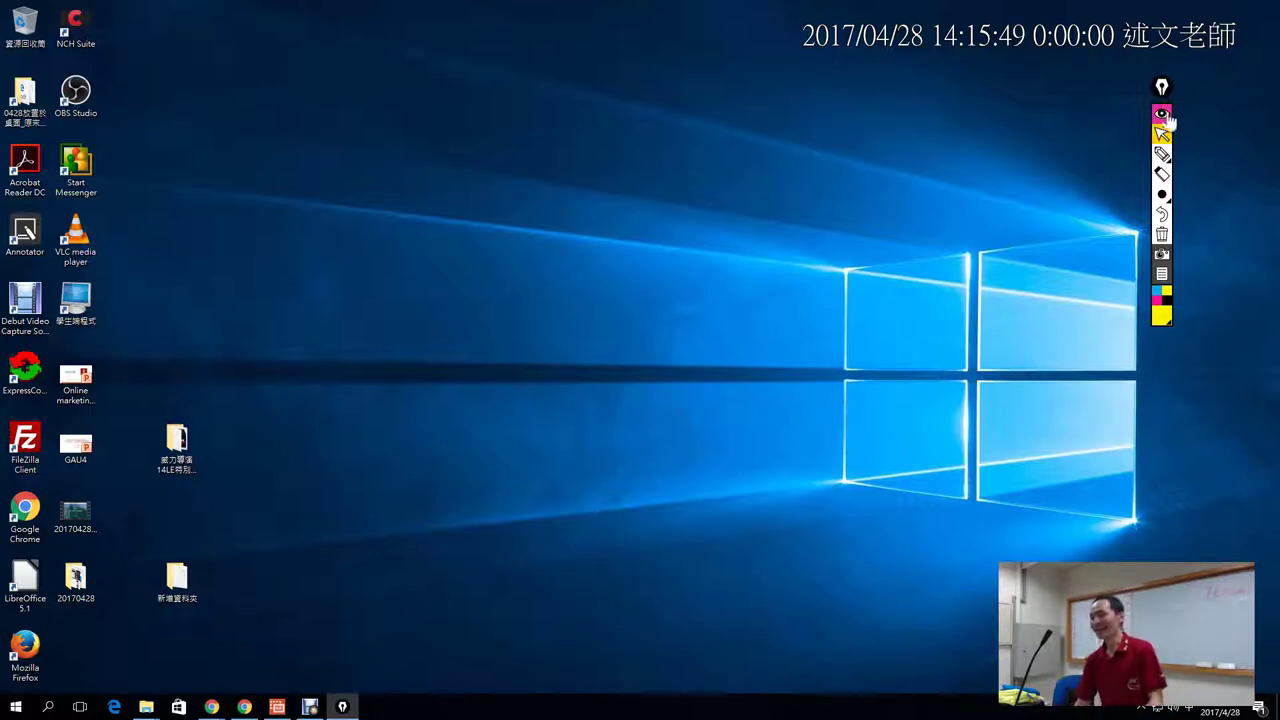
pyautogui.moveTo(1161, 86); pyautogui.dragTo(1230, 52)
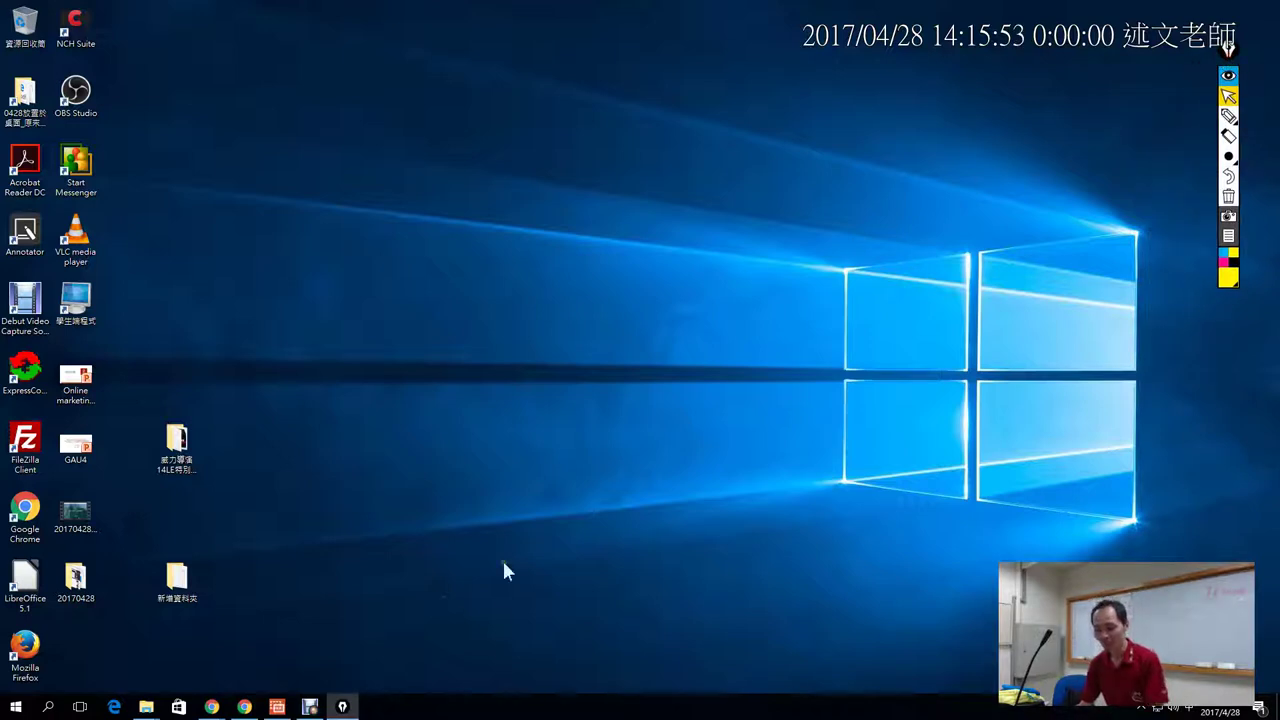
# - Switch to the Chrome window with the 1know course list and draw a yellow arrow beside the 成大醫院 course thumbnail
pyautogui.moveTo(244, 708)
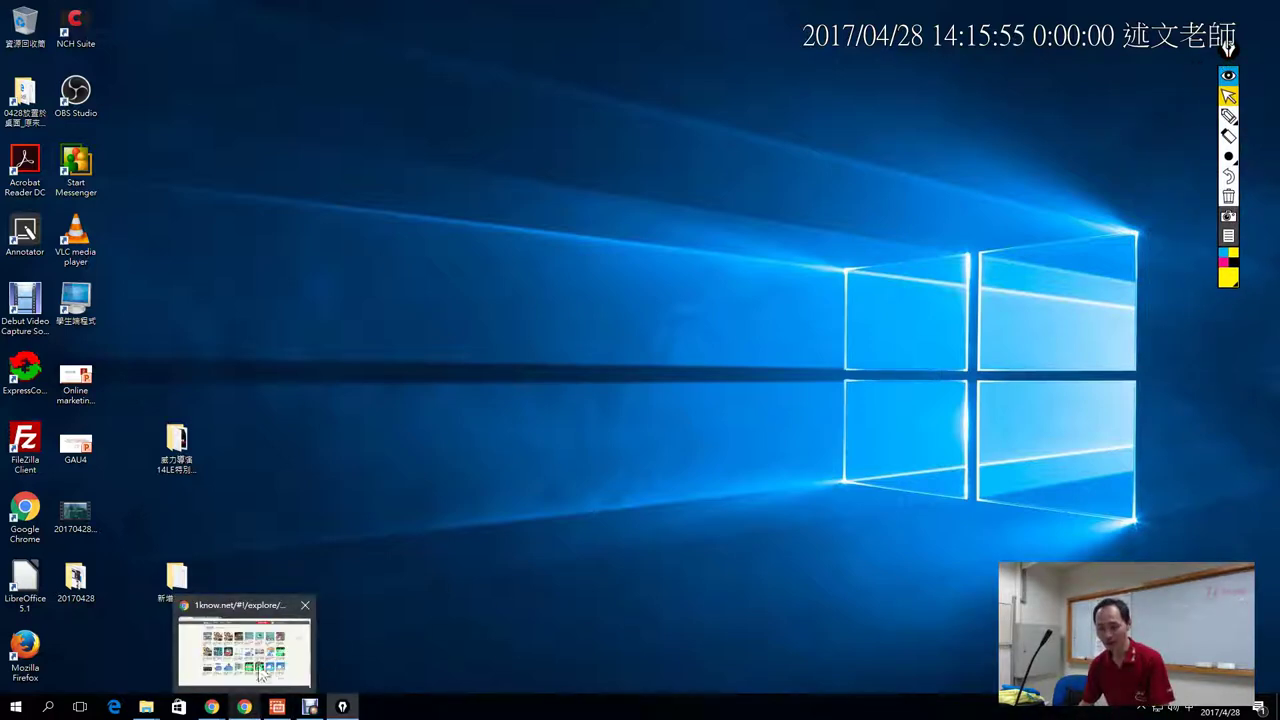
pyautogui.click(300, 648)
pyautogui.click(1229, 116)
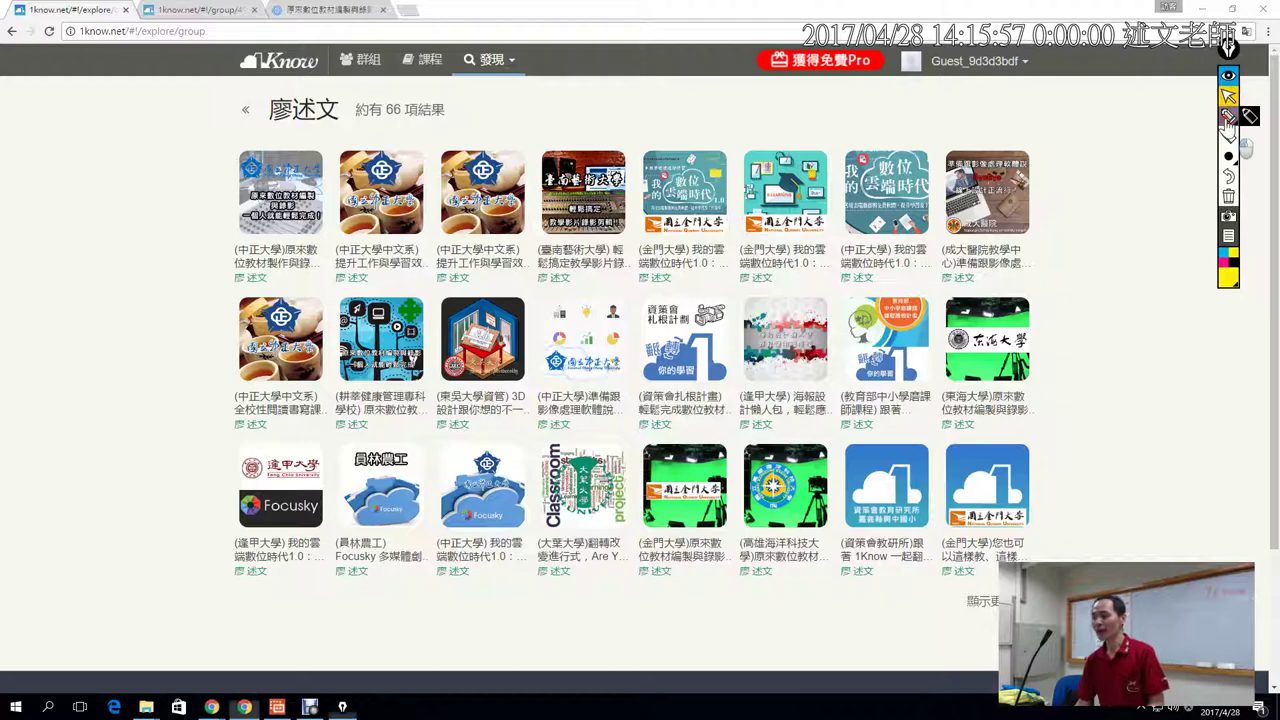
pyautogui.moveTo(1131, 122)
pyautogui.mouseDown()
pyautogui.moveTo(1063, 166)
pyautogui.moveTo(1104, 176)
pyautogui.mouseUp()
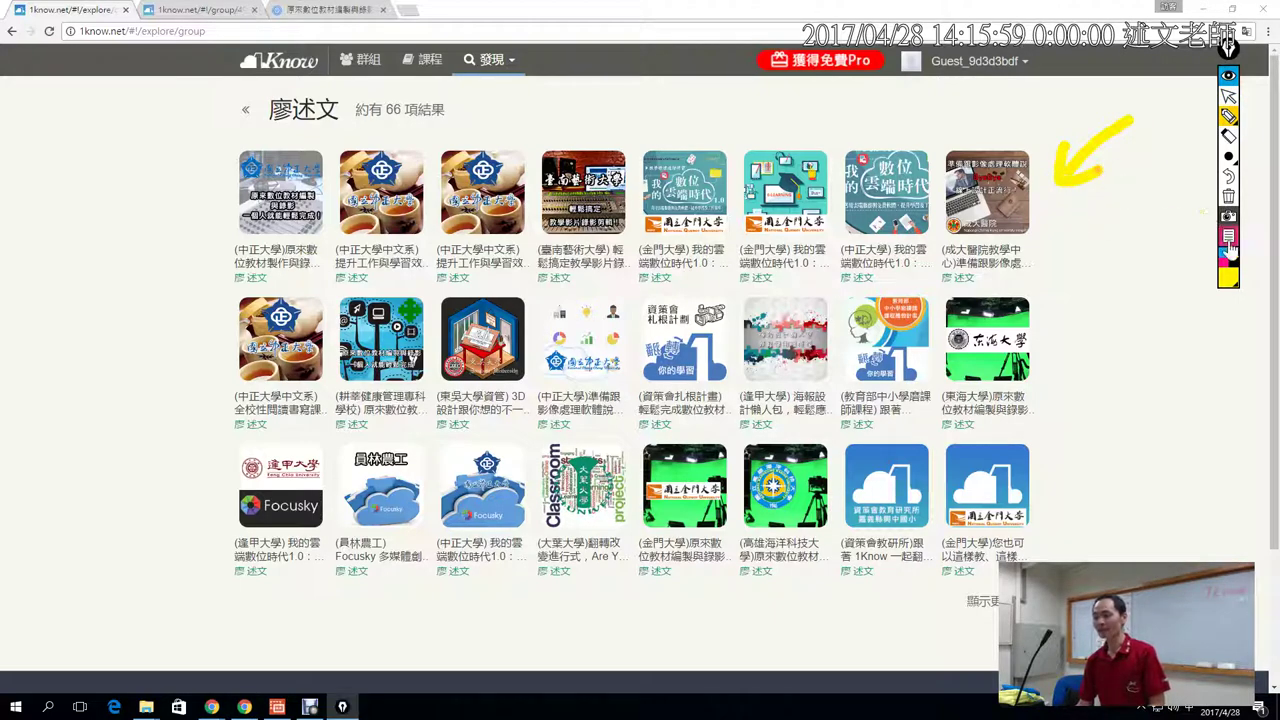
# - Choose a pen size and the magenta colour, and draw an arrow pointing at the 東海大學 course thumbnail
pyautogui.click(1229, 156)
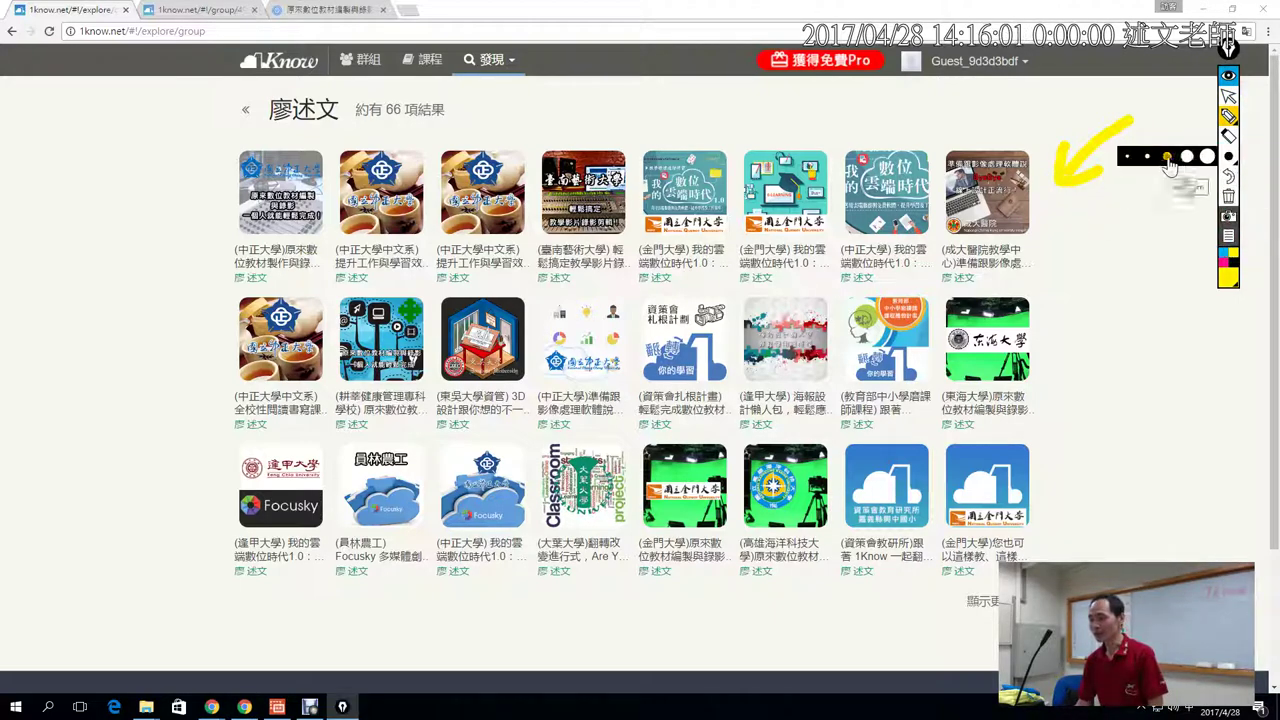
pyautogui.click(1186, 158)
pyautogui.click(1228, 256)
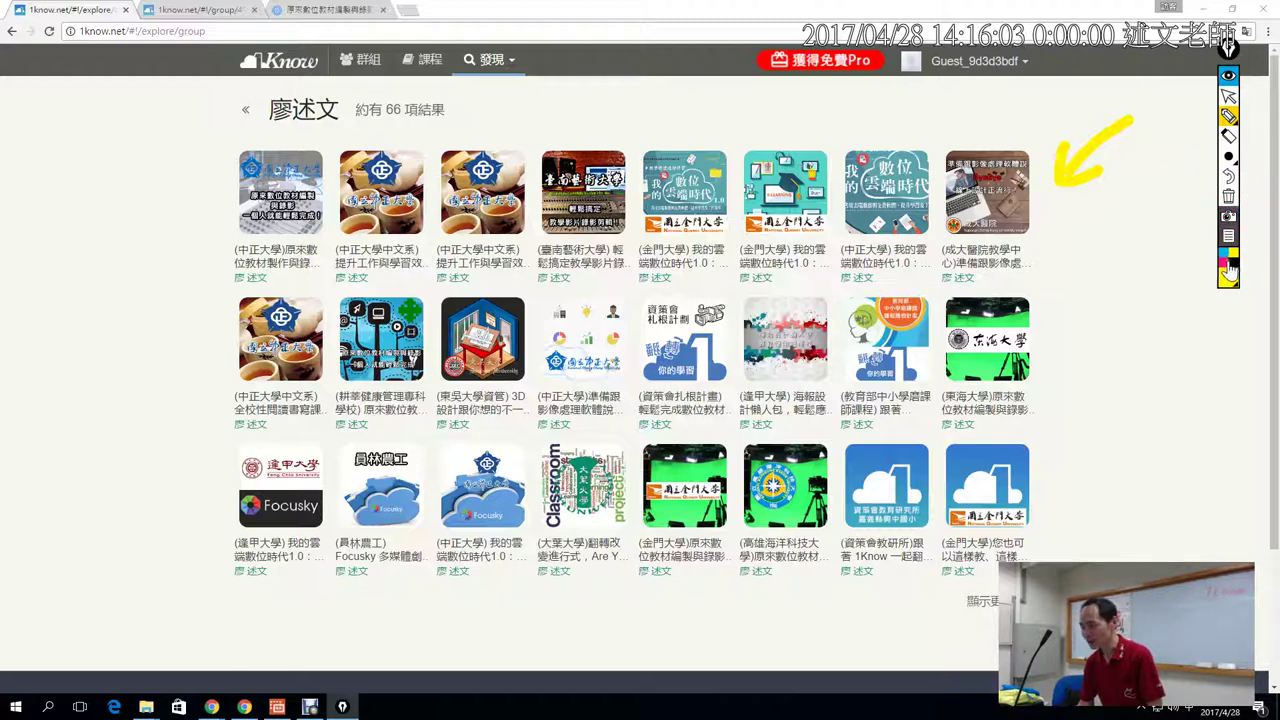
pyautogui.moveTo(1098, 252)
pyautogui.mouseDown()
pyautogui.moveTo(1048, 290)
pyautogui.moveTo(1075, 318)
pyautogui.mouseUp()
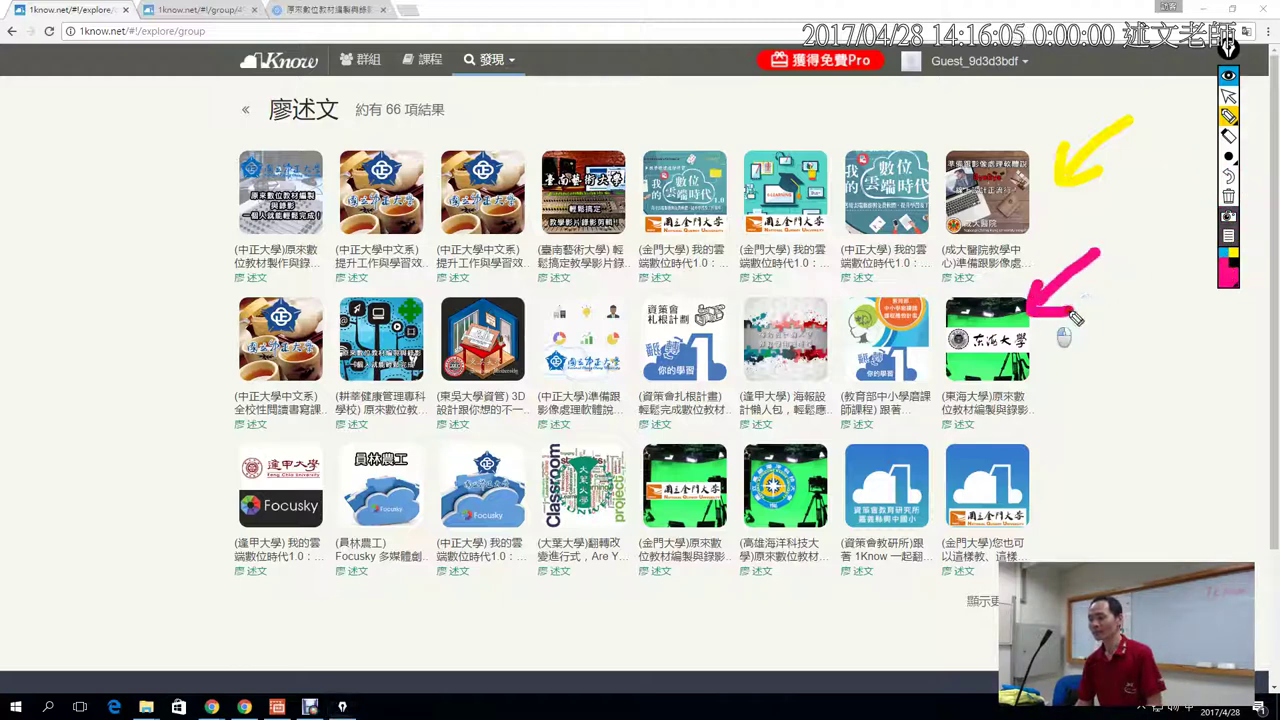
# - Erase the yellow arrow and draw a magenta arrow pointing at the 中正大學 "我的雲端數位時代" thumbnail in the first row
pyautogui.click(1229, 136)
pyautogui.click(1072, 162)
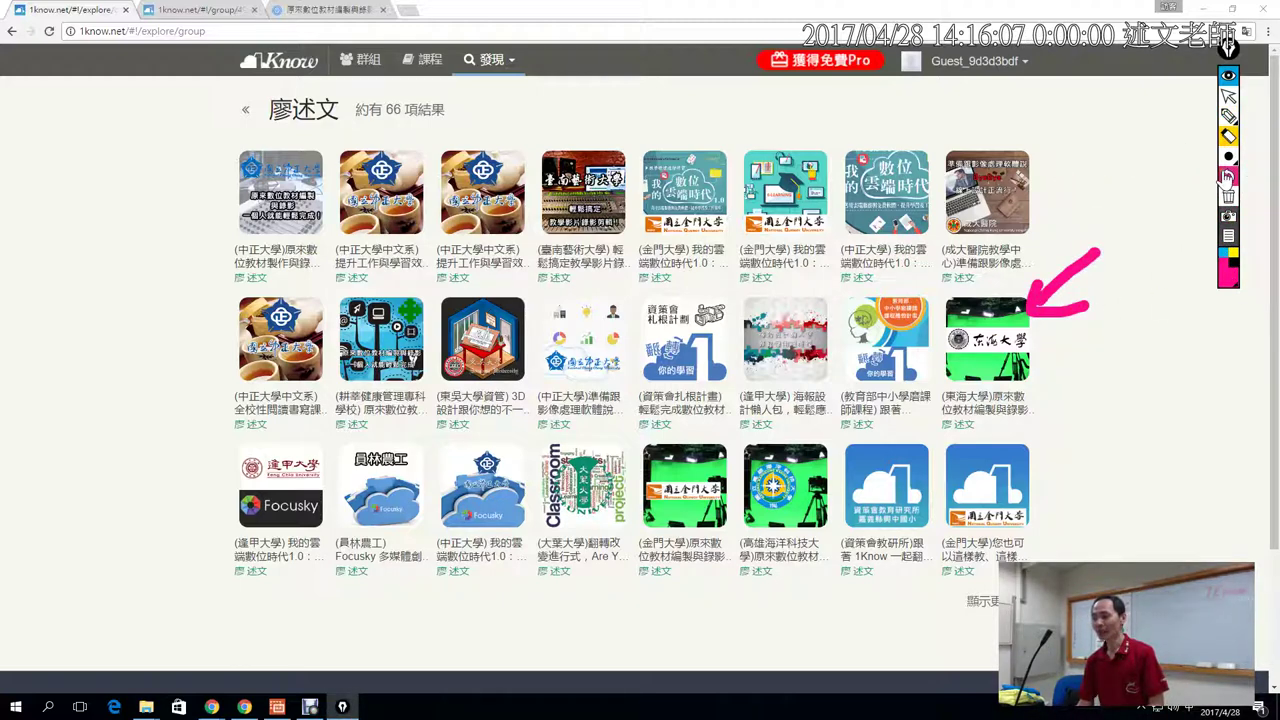
pyautogui.click(1230, 116)
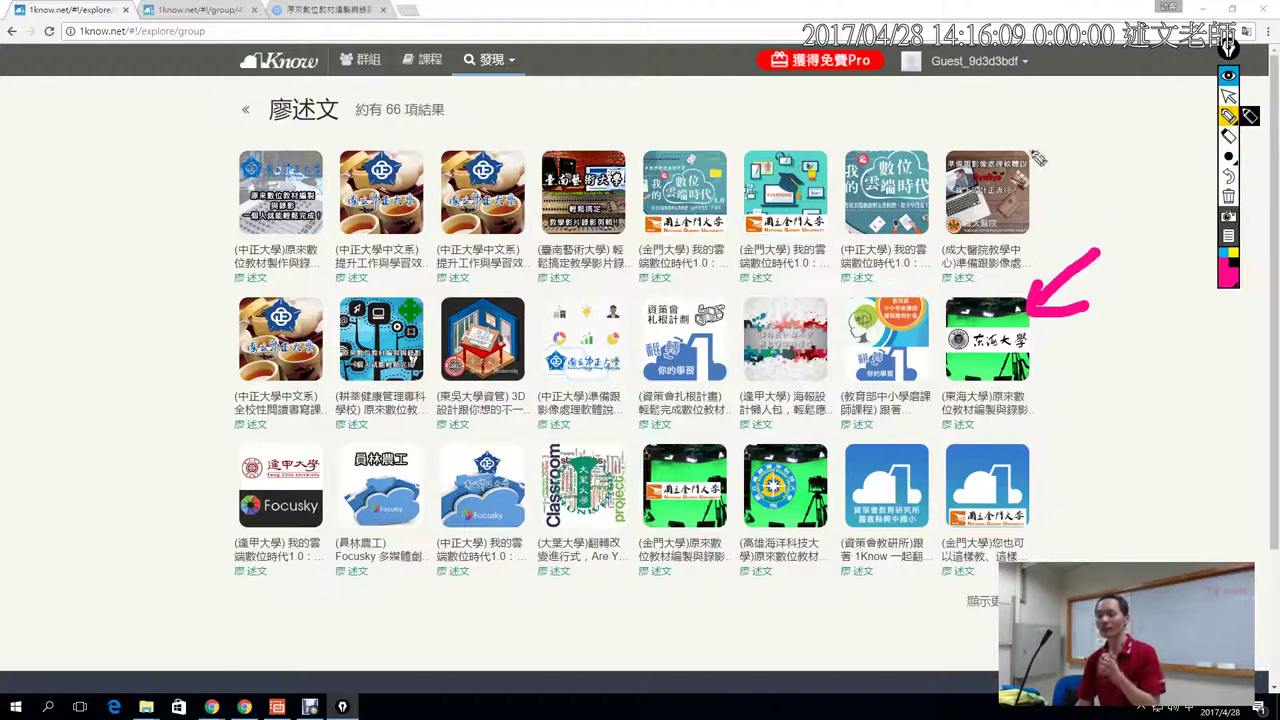
pyautogui.moveTo(940, 90)
pyautogui.mouseDown()
pyautogui.moveTo(868, 150)
pyautogui.moveTo(930, 150)
pyautogui.mouseUp()
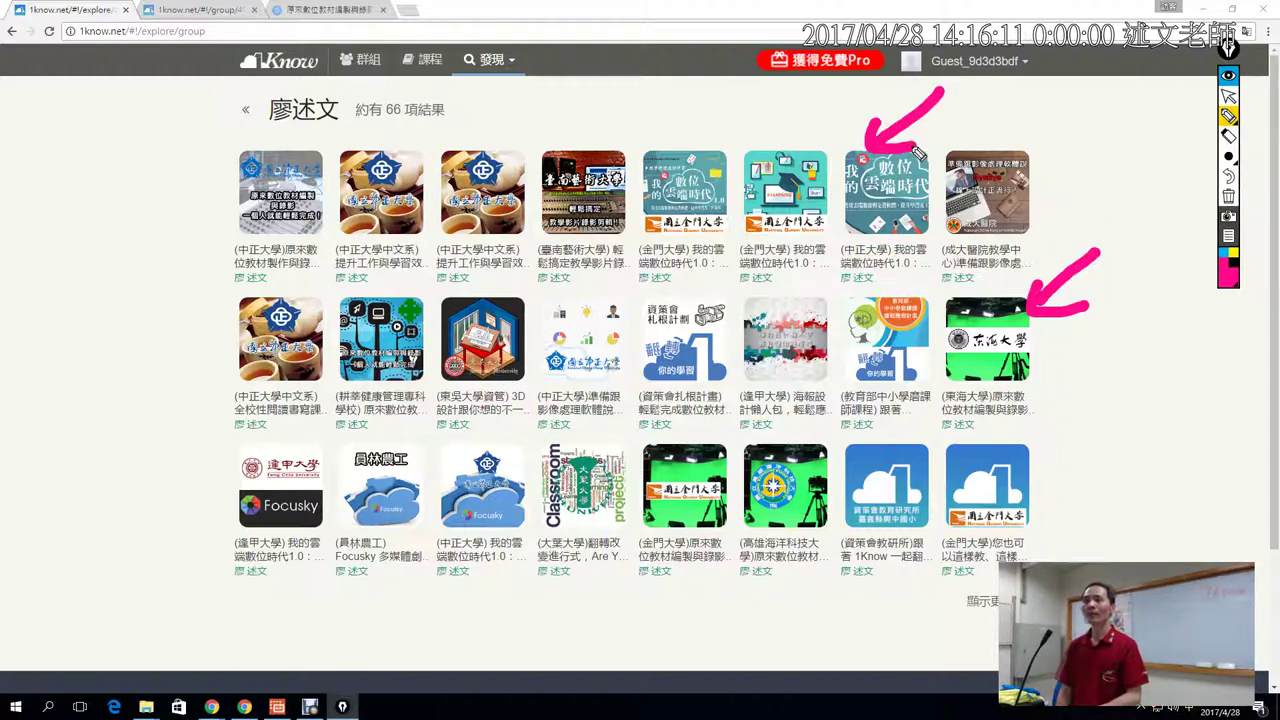
# - Demonstrate hiding and showing the annotations, add a magenta arrow at the 成大醫院 thumbnail, and leave all annotations hidden
pyautogui.click(1228, 78)
pyautogui.click(1228, 80)
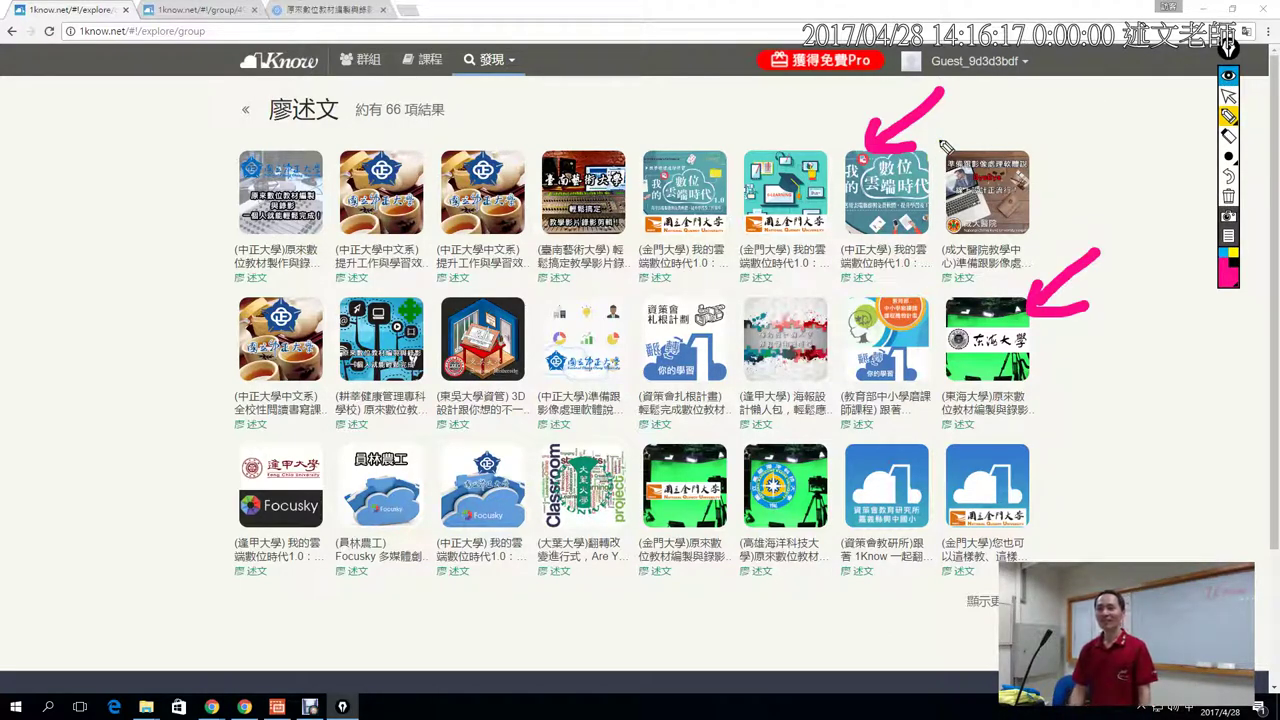
pyautogui.moveTo(1072, 112)
pyautogui.mouseDown()
pyautogui.moveTo(1018, 172)
pyautogui.moveTo(1053, 165)
pyautogui.mouseUp()
pyautogui.click(1228, 78)
pyautogui.click(1228, 78)
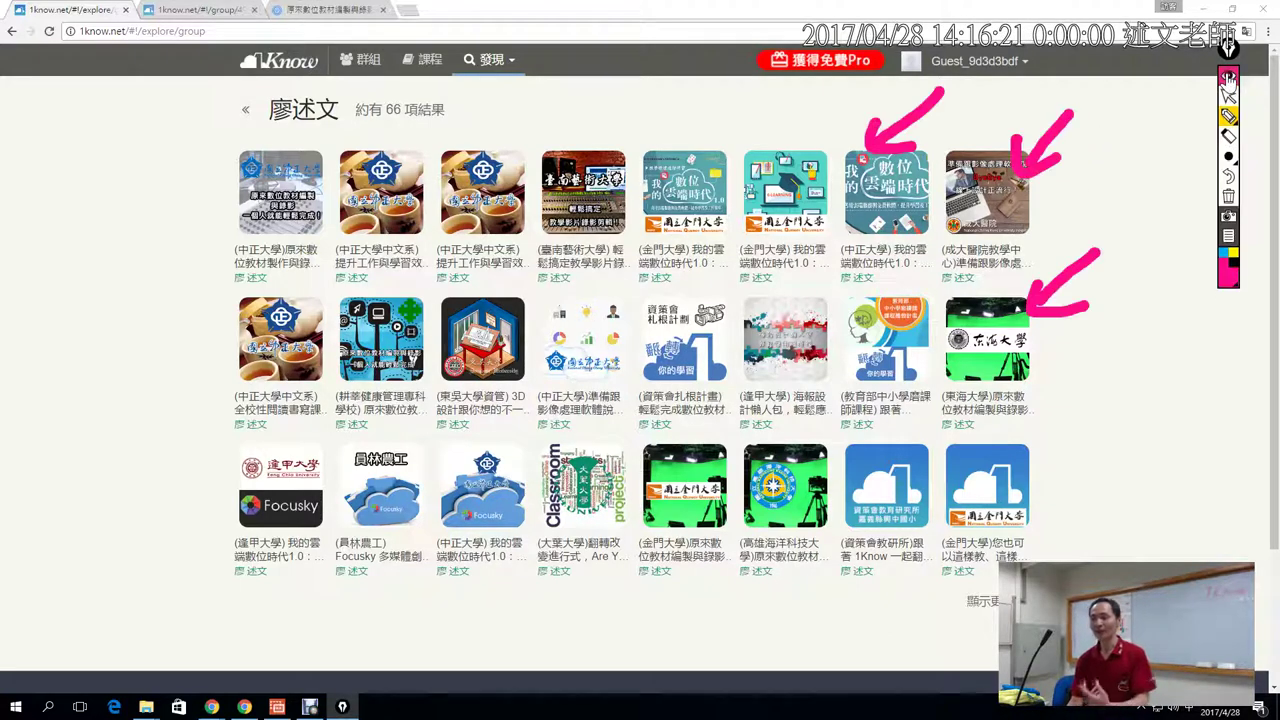
pyautogui.click(1228, 78)
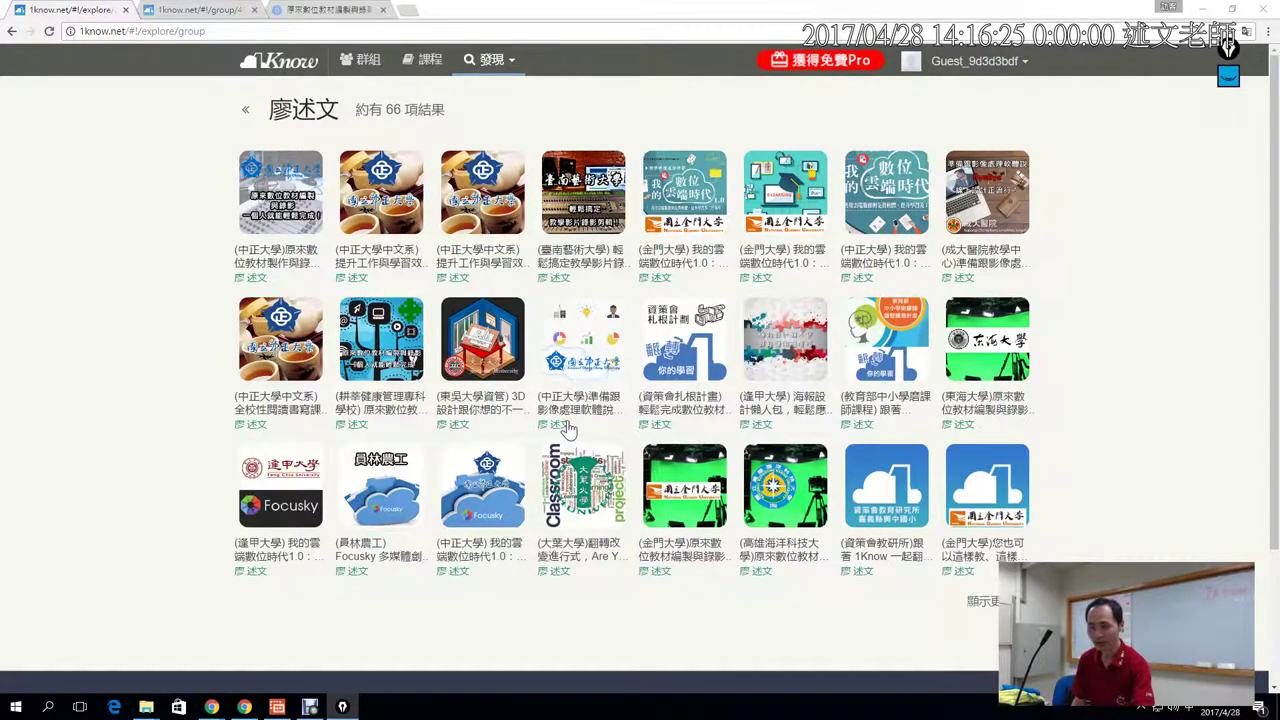
# - Switch to the Chrome window with the screen-pen article and go to the tutorial video in its Pointofix section
pyautogui.hotkey('alt', 'Tab')
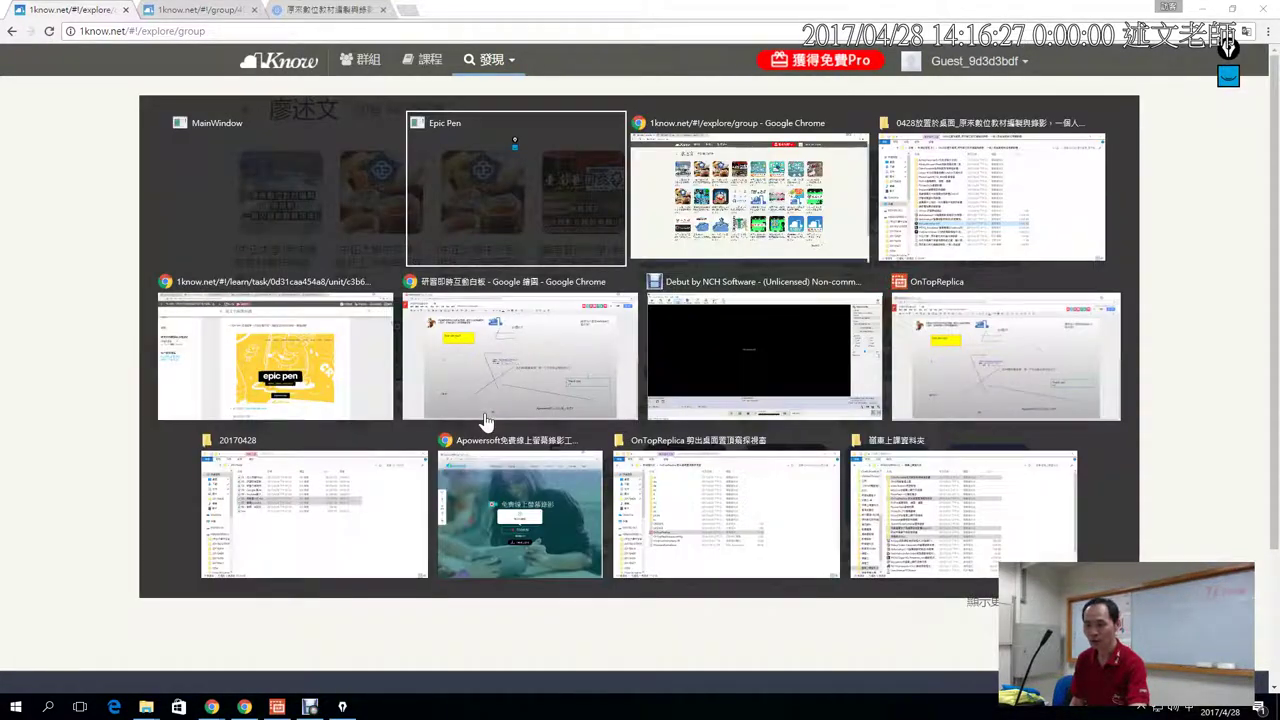
pyautogui.hotkey('alt', 'Tab')
pyautogui.hotkey('alt', 'Tab')
pyautogui.hotkey('alt', 'Tab')
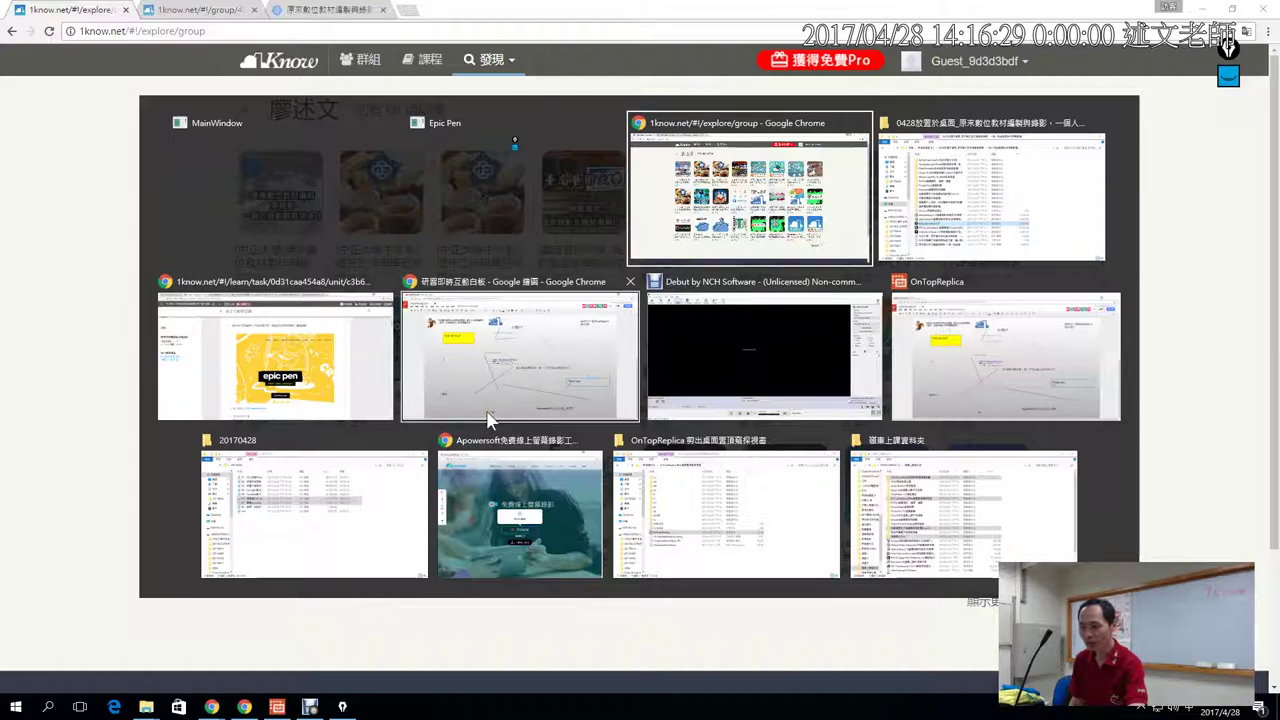
pyautogui.hotkey('alt', 'Tab')
pyautogui.scroll(-7, 503, 420)
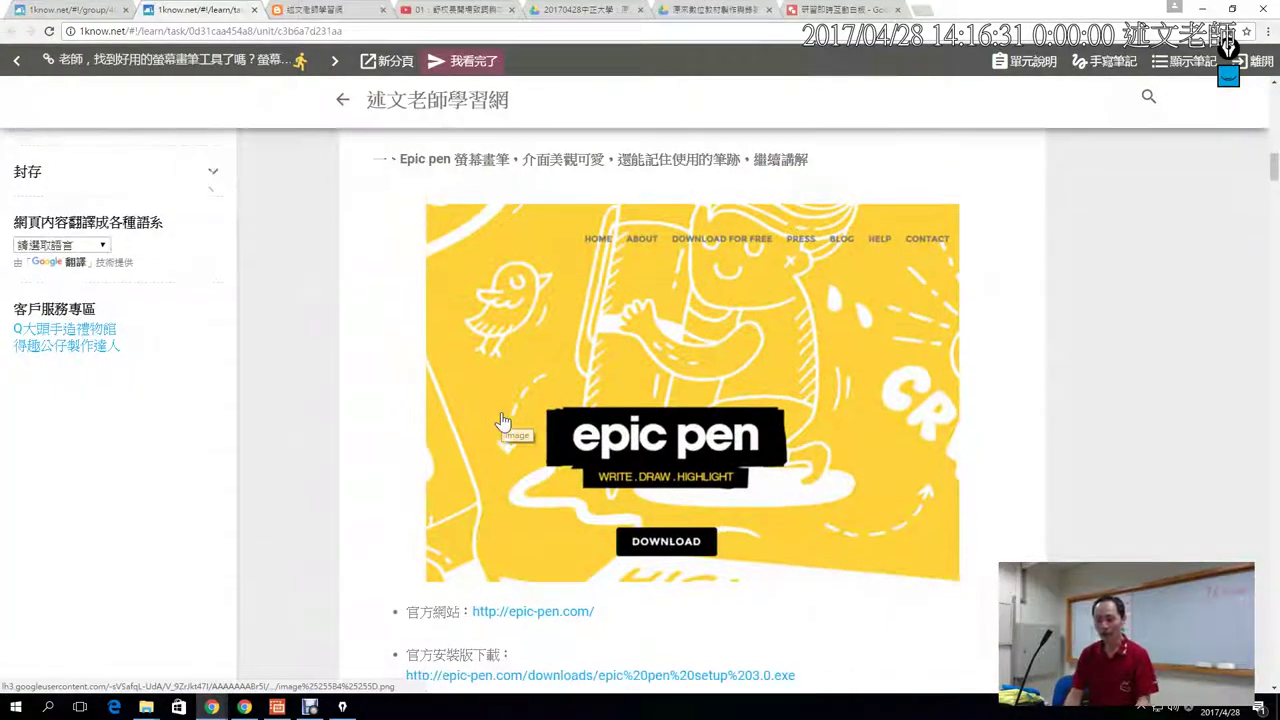
pyautogui.scroll(-3, 502, 420)
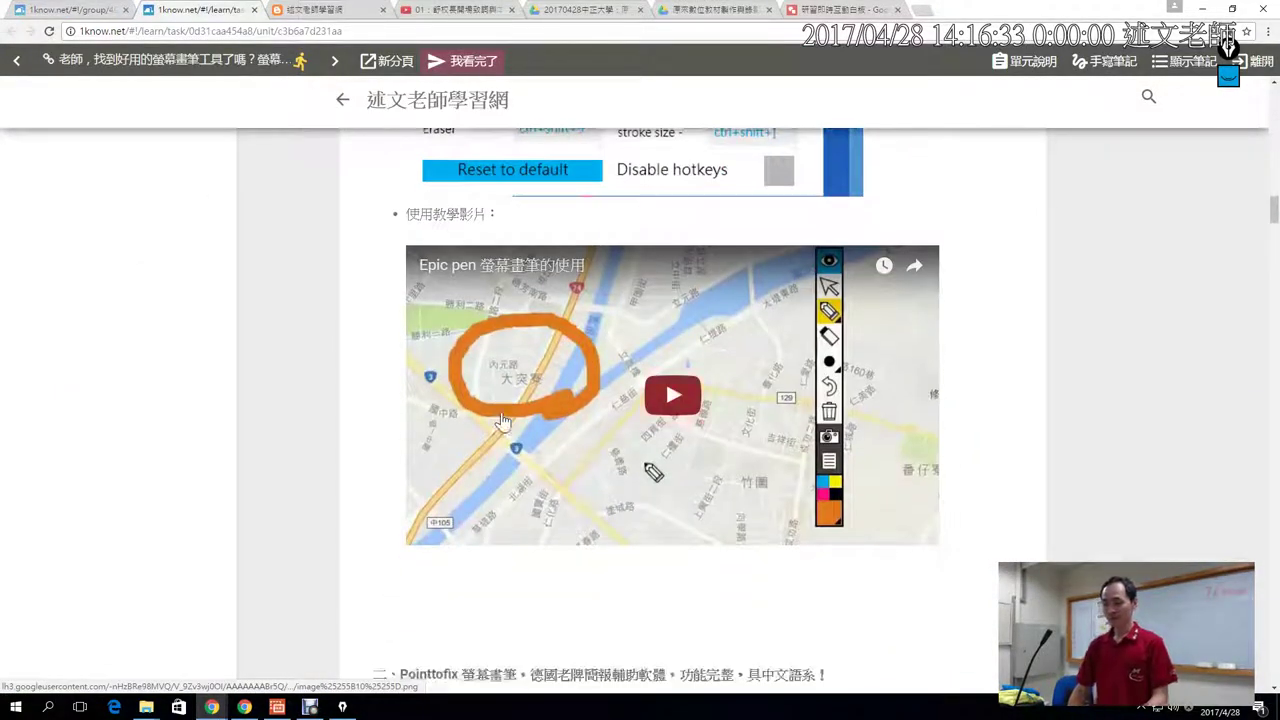
pyautogui.scroll(-5, 502, 420)
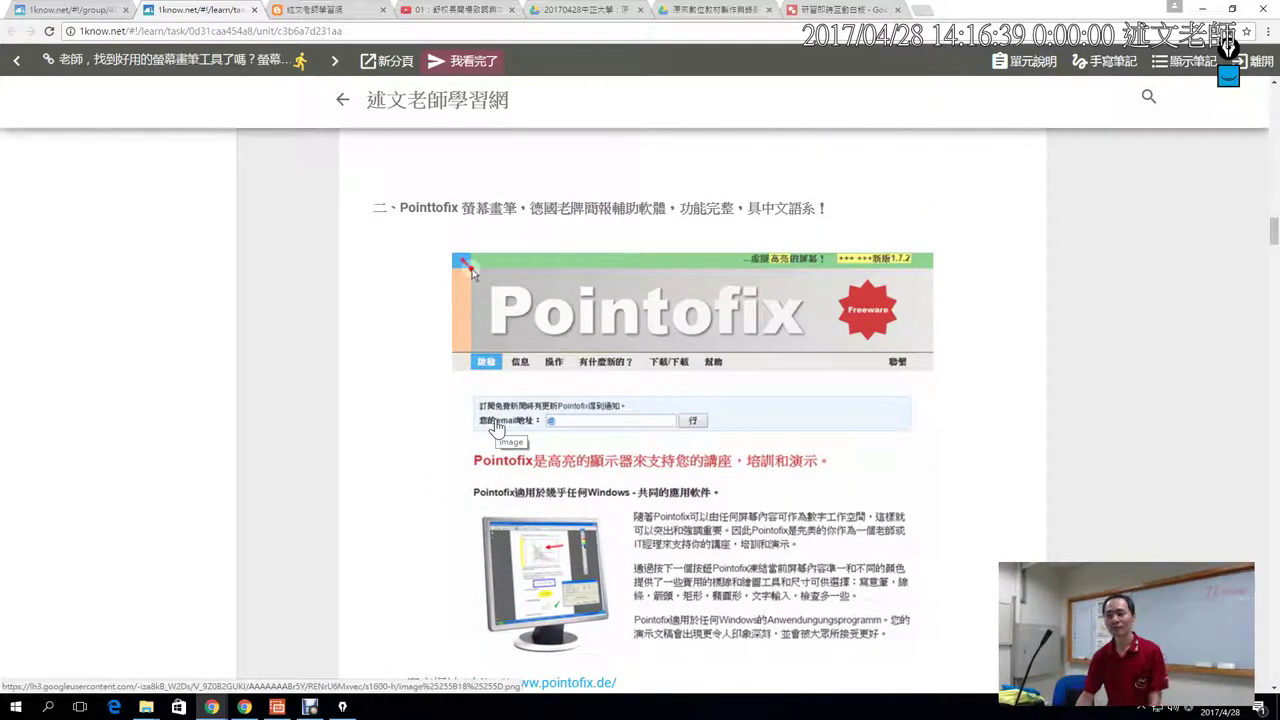
pyautogui.scroll(-1, 493, 428)
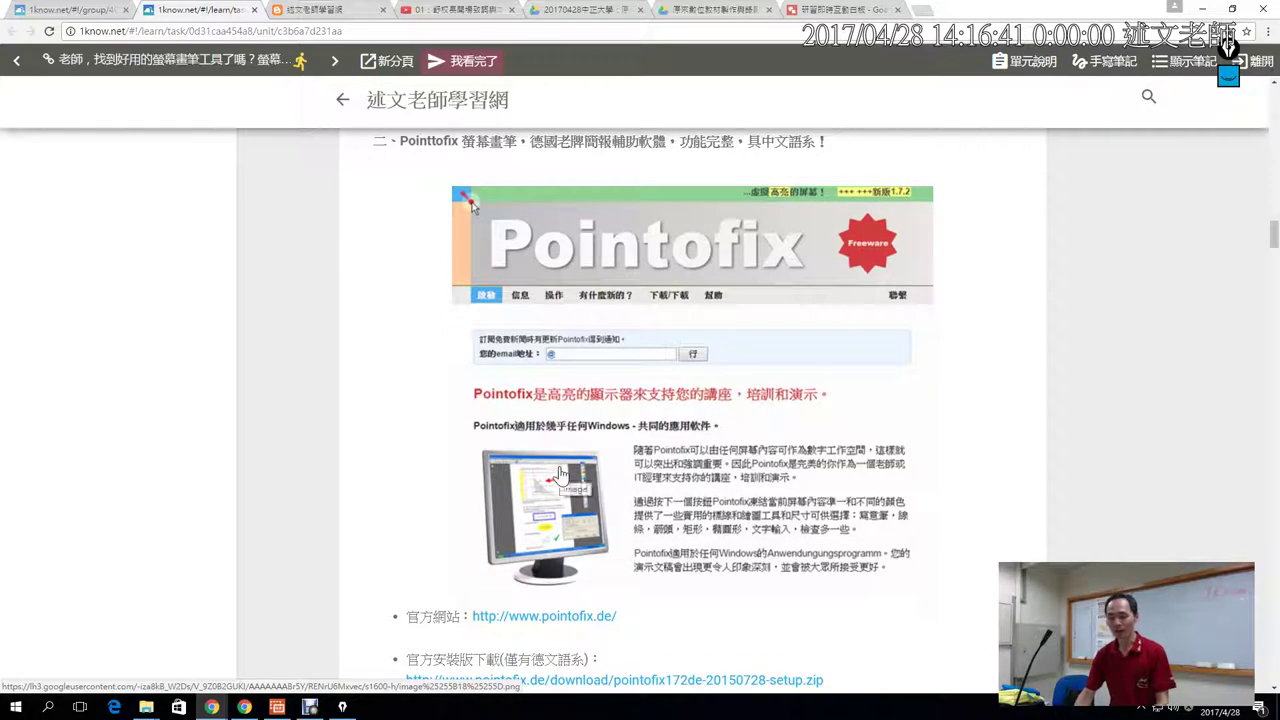
pyautogui.scroll(-8, 525, 490)
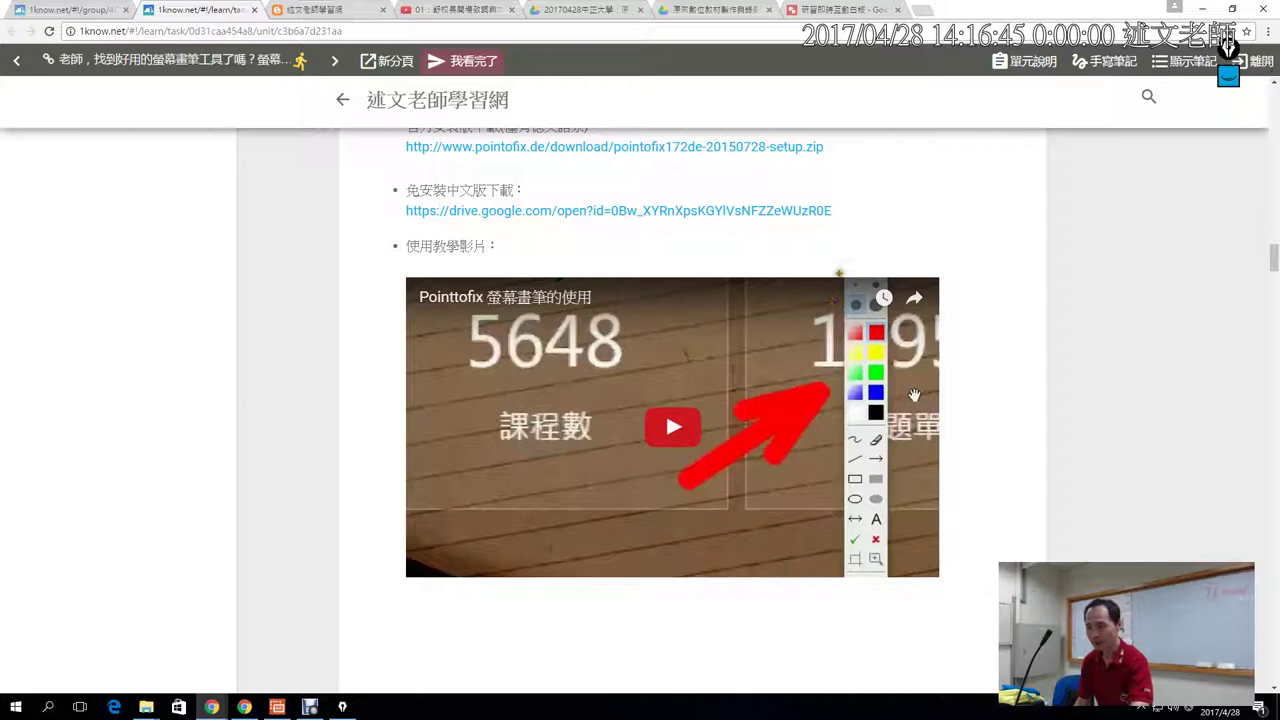
# - Draw an orange rectangle around the toolbar in the Pointofix video, circle the play button, and clear the drawings
pyautogui.moveTo(839, 272)
pyautogui.mouseDown()
pyautogui.moveTo(843, 520)
pyautogui.moveTo(897, 590)
pyautogui.mouseUp()
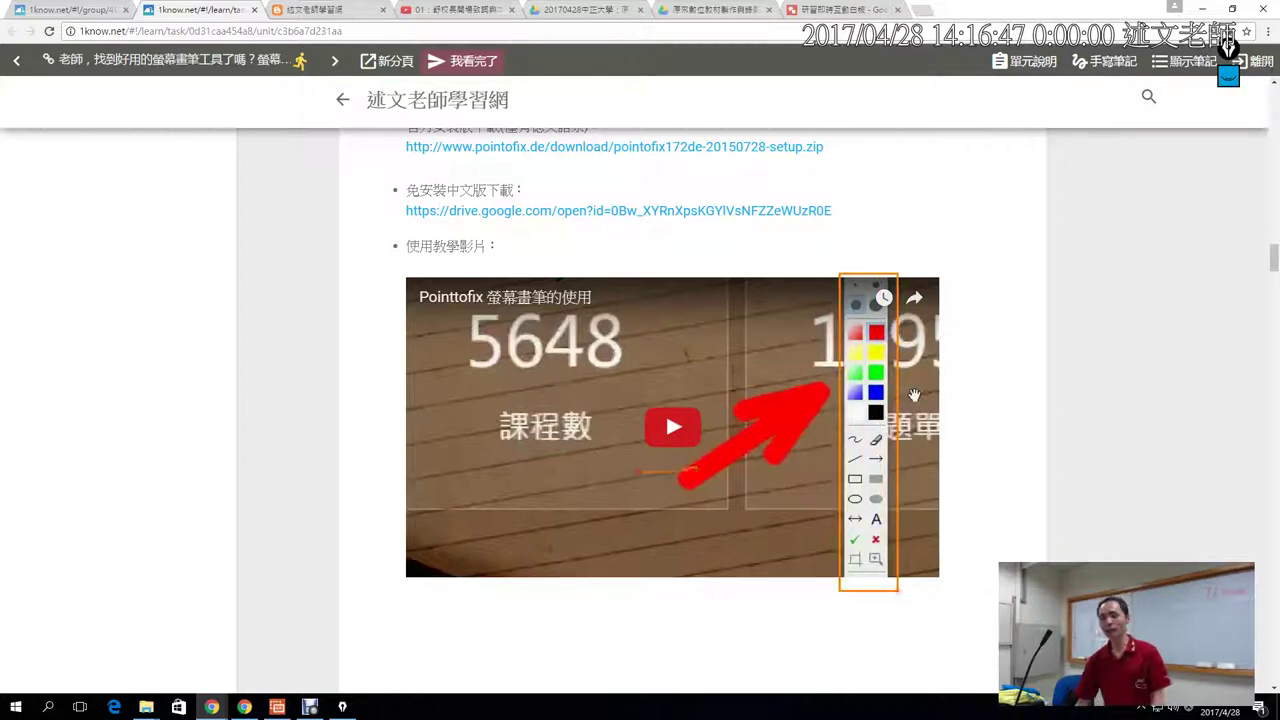
pyautogui.moveTo(636, 470)
pyautogui.mouseDown()
pyautogui.moveTo(740, 373)
pyautogui.moveTo(714, 484)
pyautogui.mouseUp()
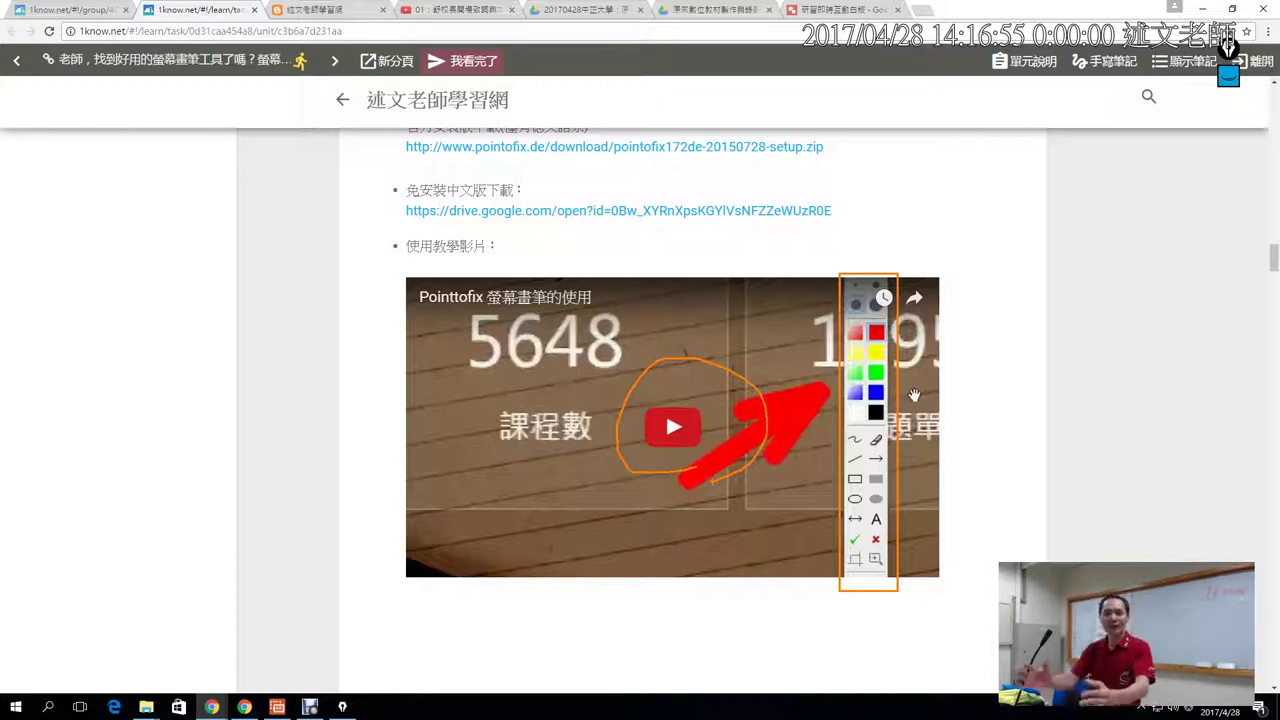
pyautogui.press('Escape')
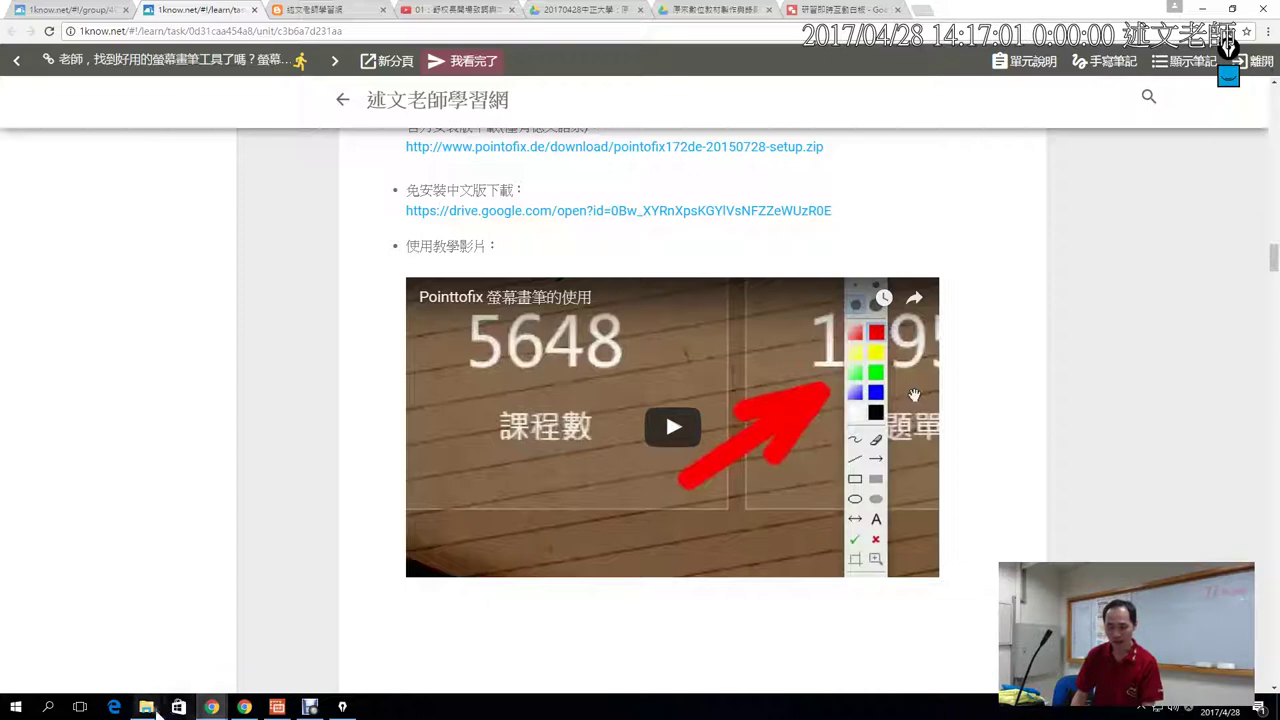
# - Run PointerStick from the PointerStick虛擬教鞭 subfolder of the 0428 software folder and close its settings window, keeping the stick active
pyautogui.moveTo(150, 707)
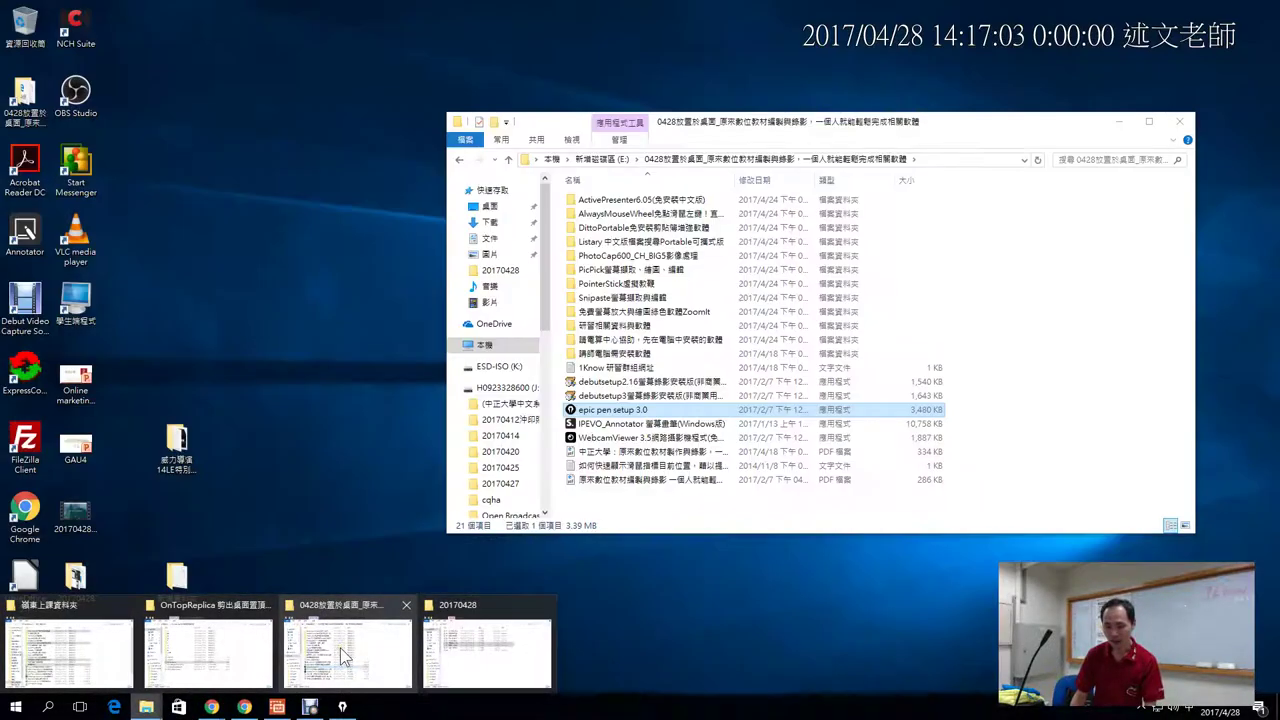
pyautogui.click(340, 652)
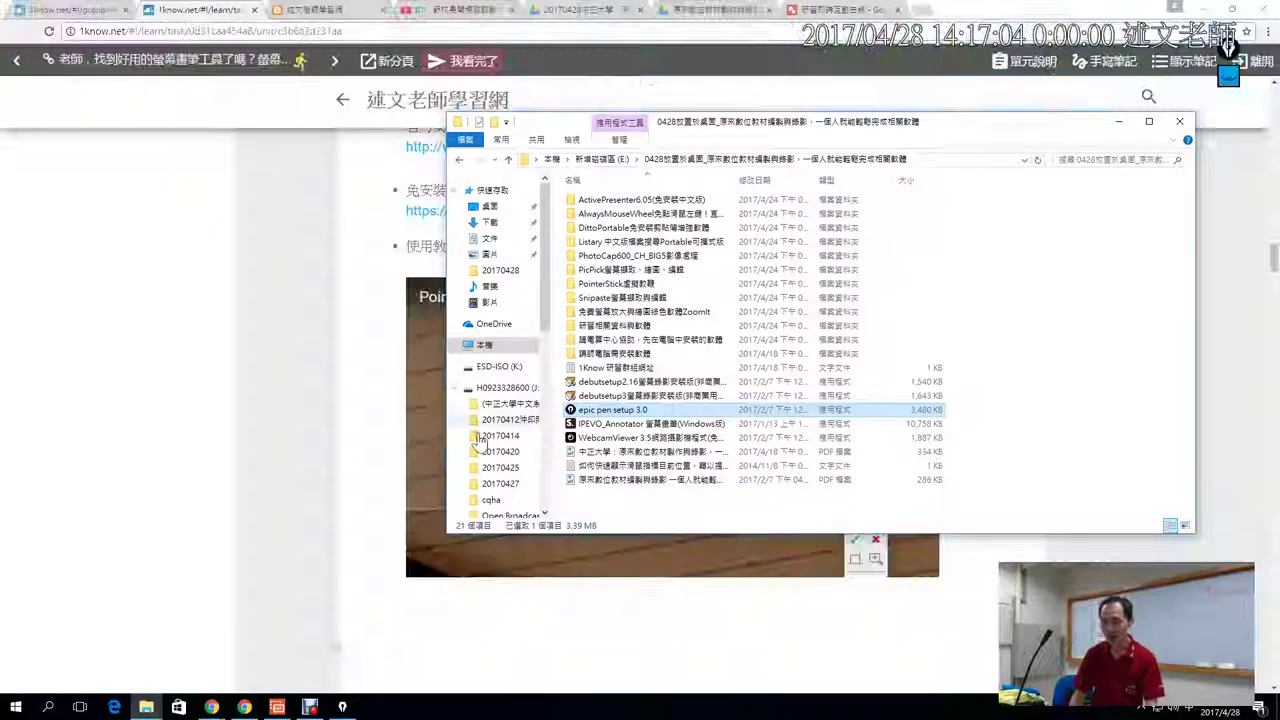
pyautogui.doubleClick(598, 285)
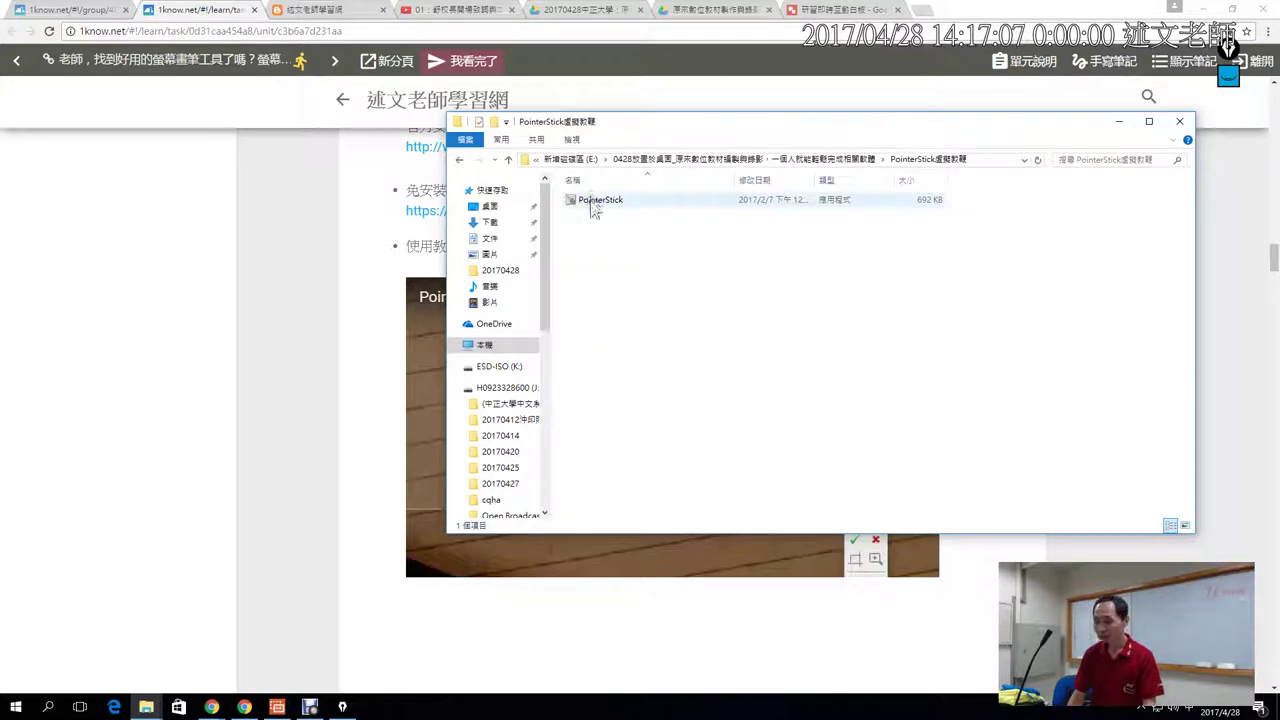
pyautogui.doubleClick(594, 203)
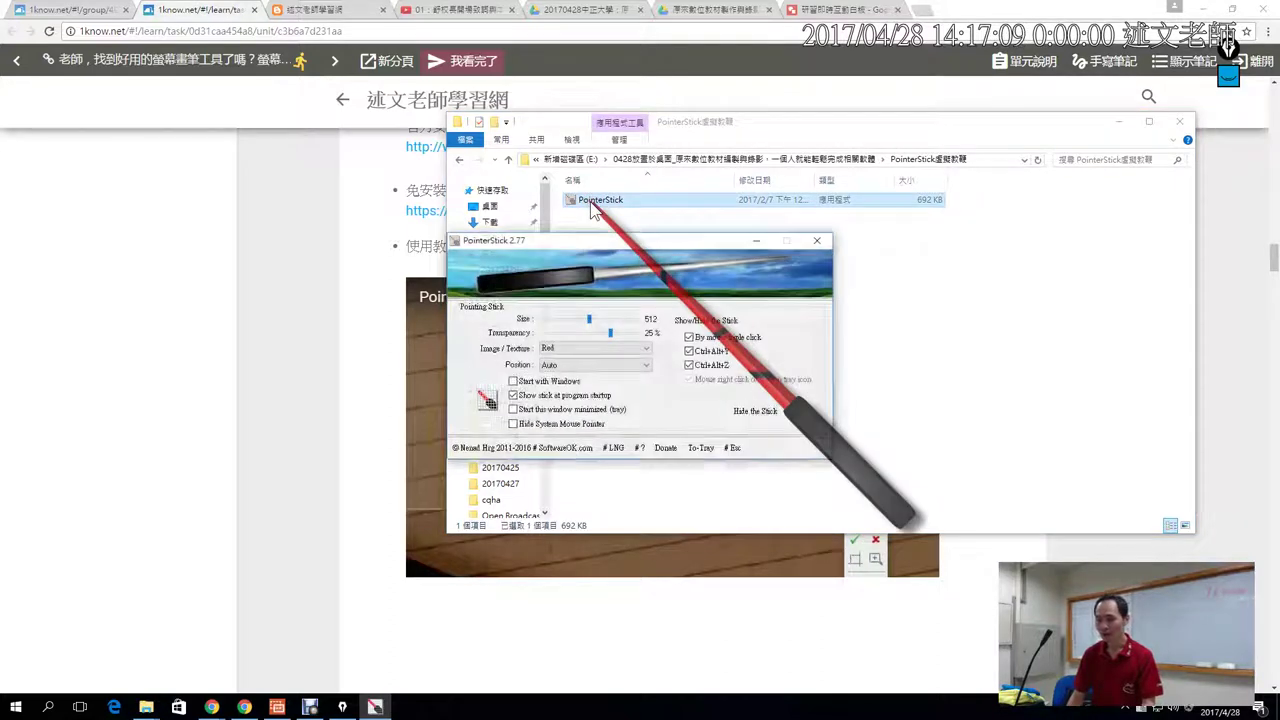
pyautogui.click(815, 241)
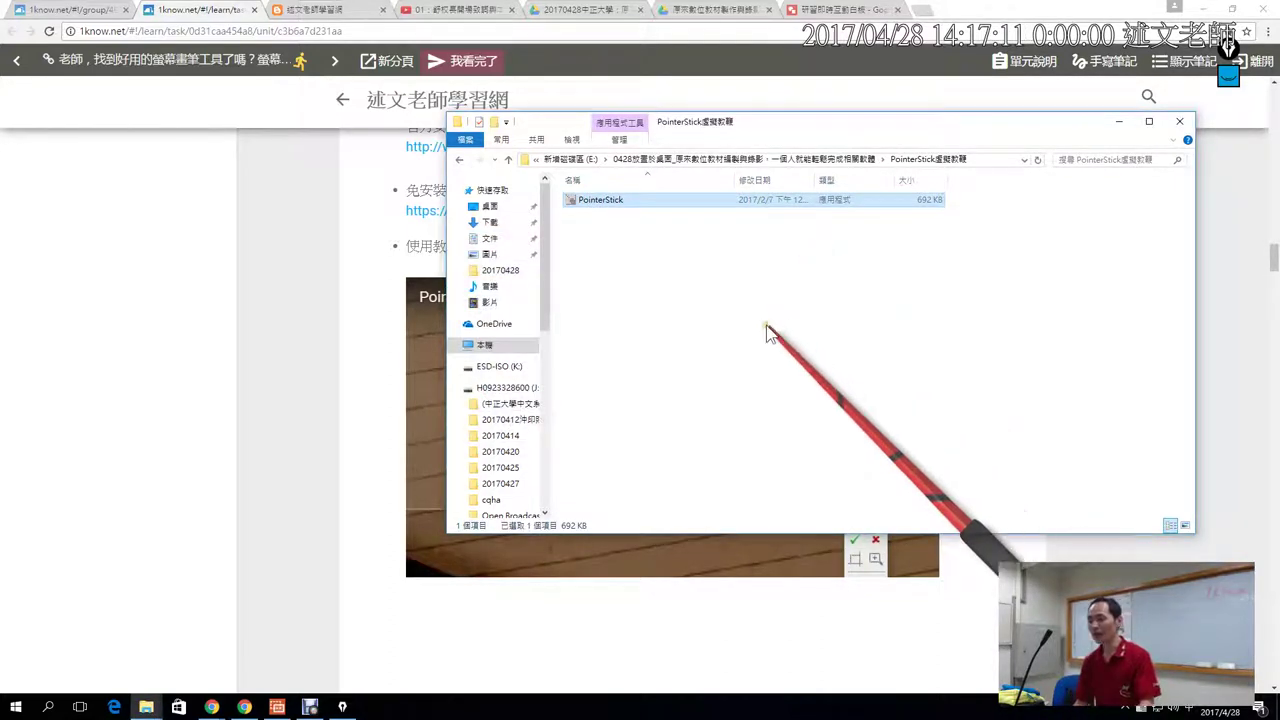
# - Exit PointerStick from its settings window and return to the parent 0428 software folder
pyautogui.click(1140, 712)
pyautogui.click(1140, 712)
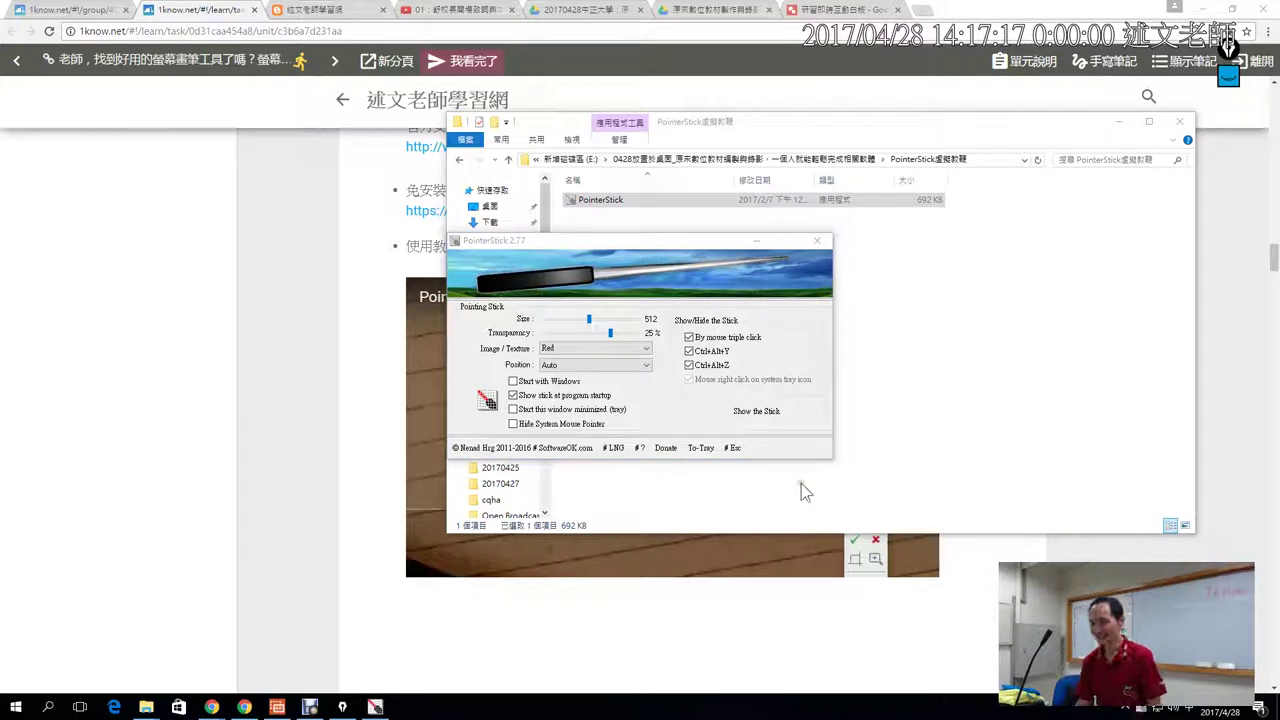
pyautogui.click(735, 448)
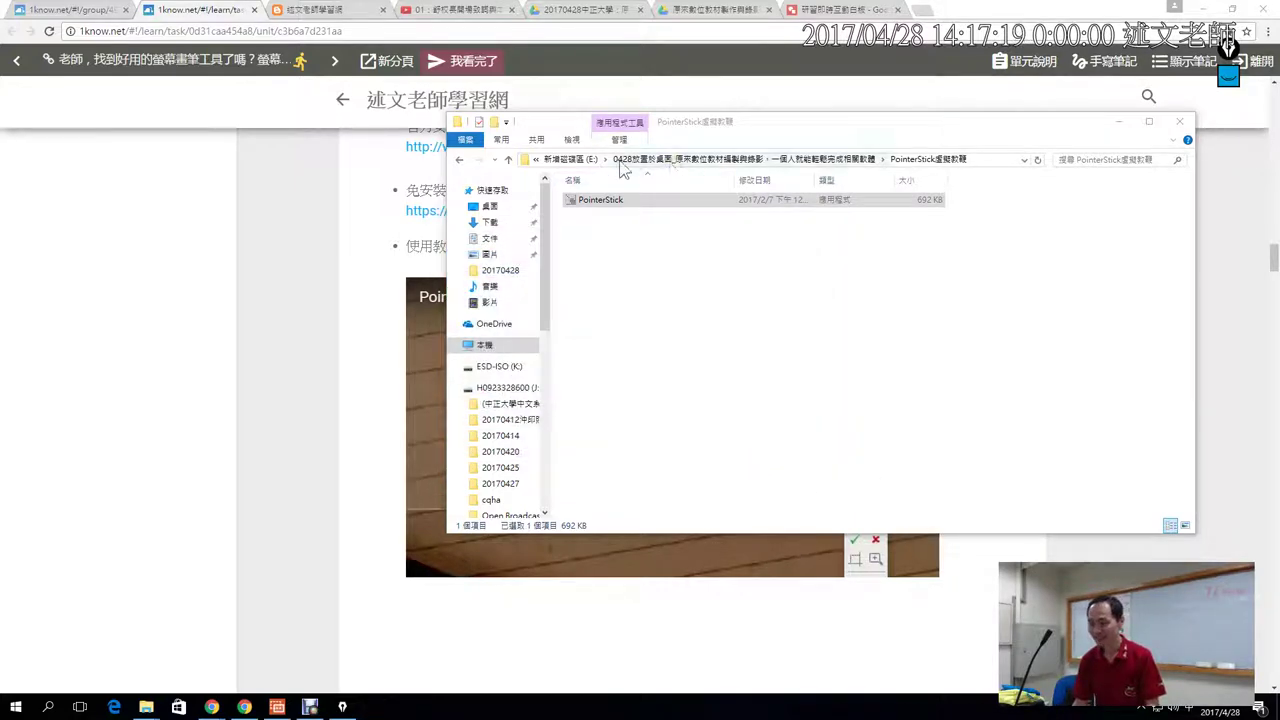
pyautogui.click(586, 161)
pyautogui.doubleClick(610, 203)
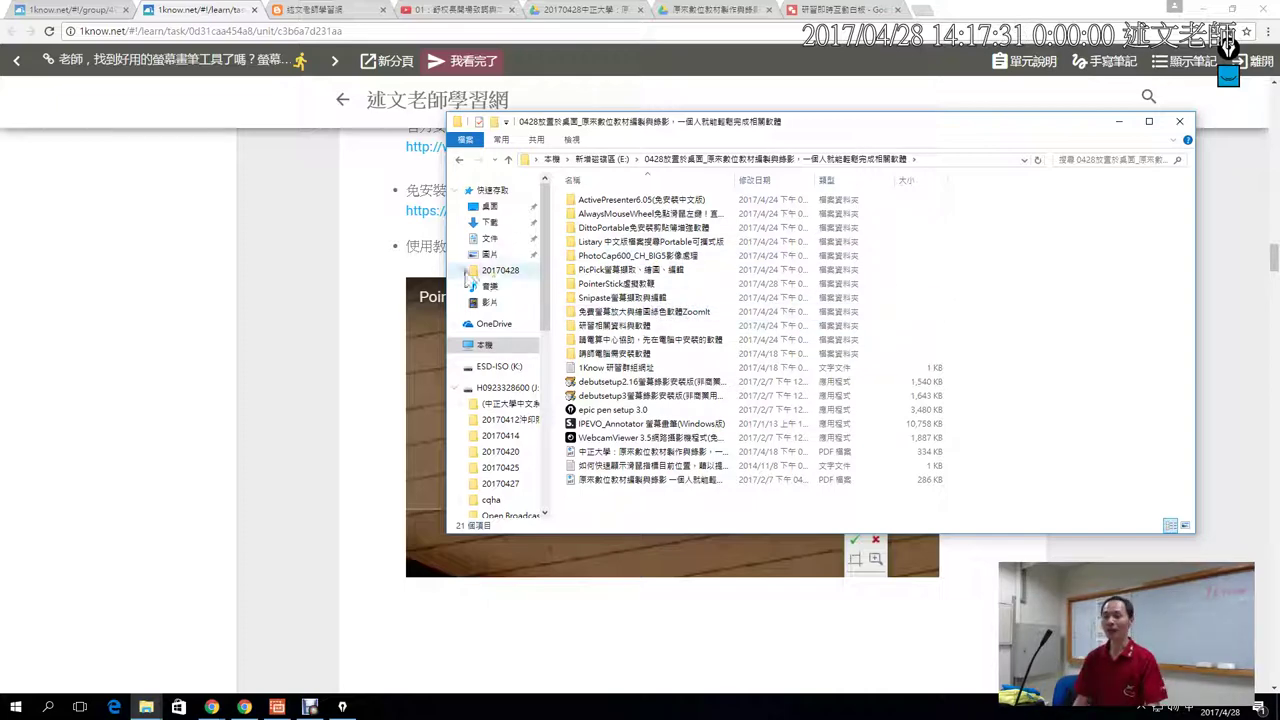
# - Return to the screen-pen article in Chrome and examine its PicPick, ZoomIt and PointerStick sections
pyautogui.click(326, 8)
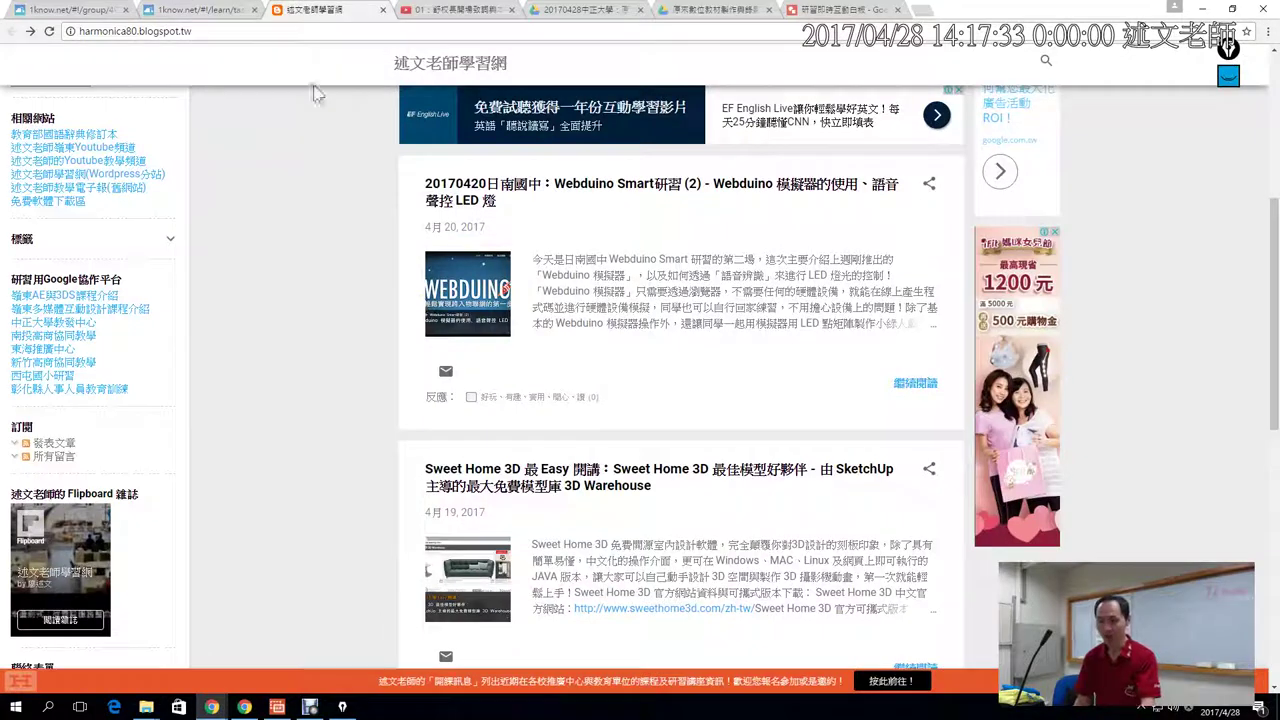
pyautogui.click(200, 12)
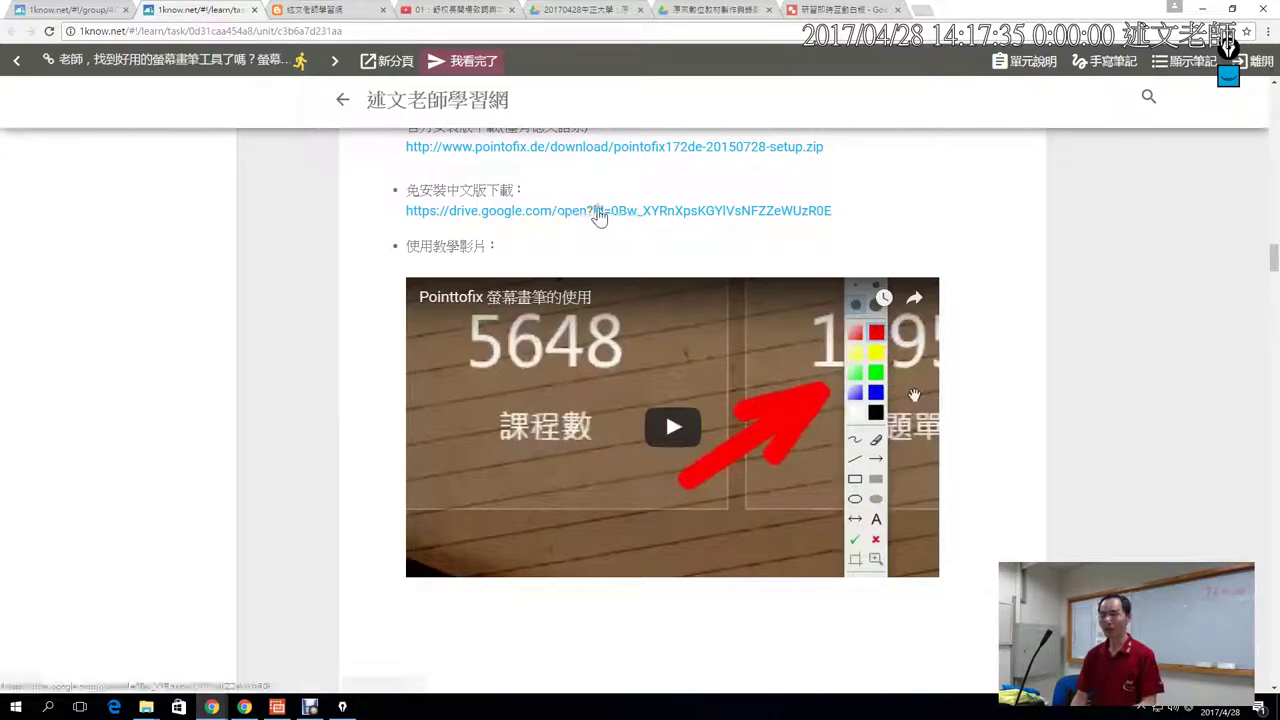
pyautogui.scroll(-2, 600, 220)
pyautogui.scroll(-10, 600, 220)
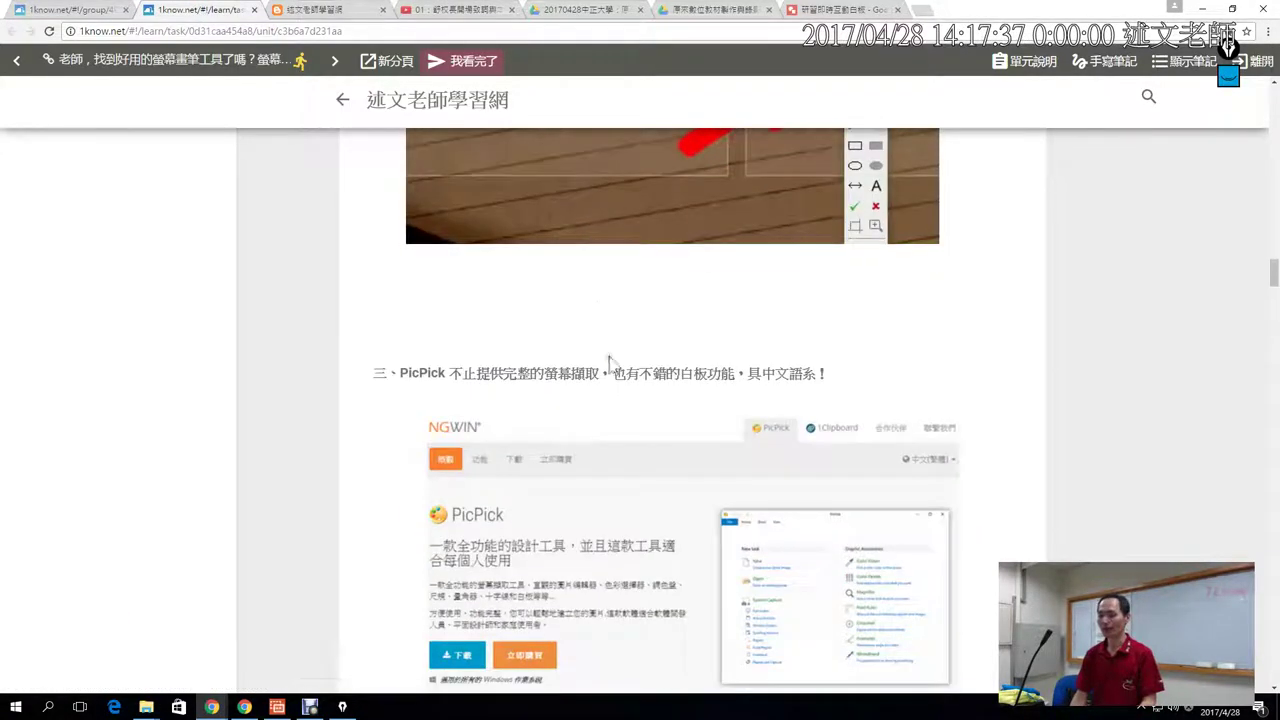
pyautogui.scroll(-4, 613, 375)
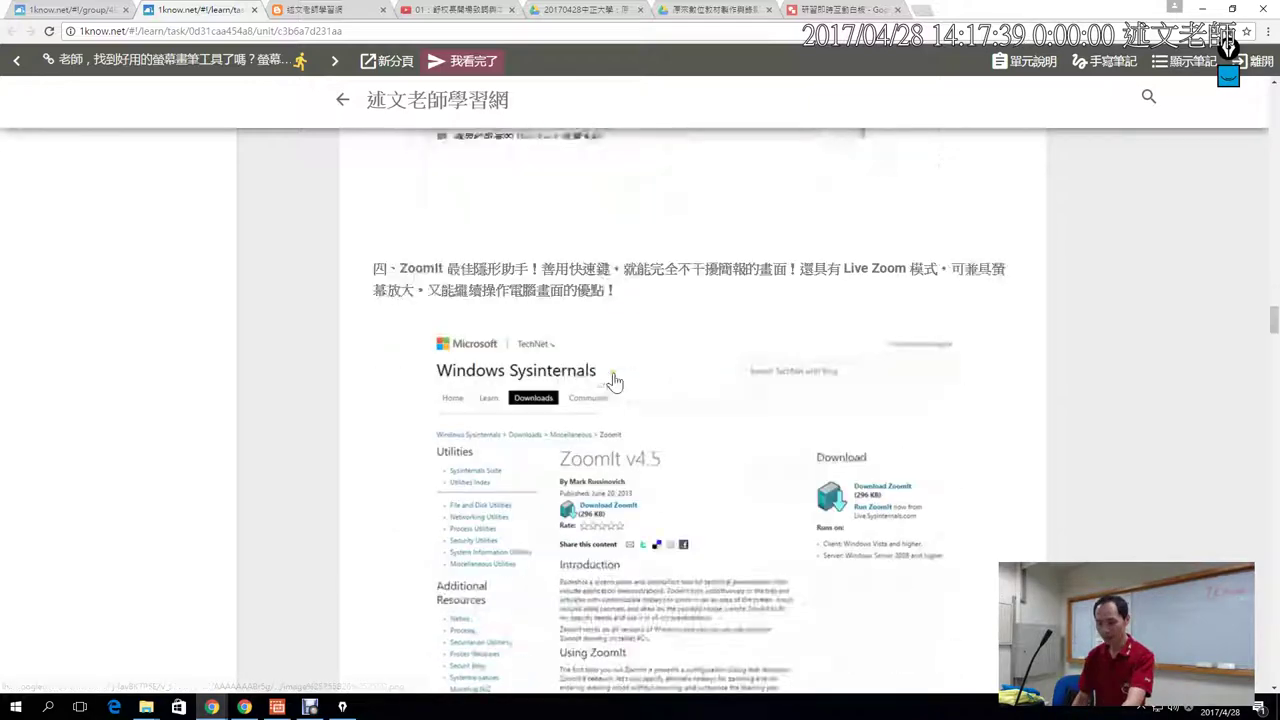
pyautogui.scroll(-5, 615, 380)
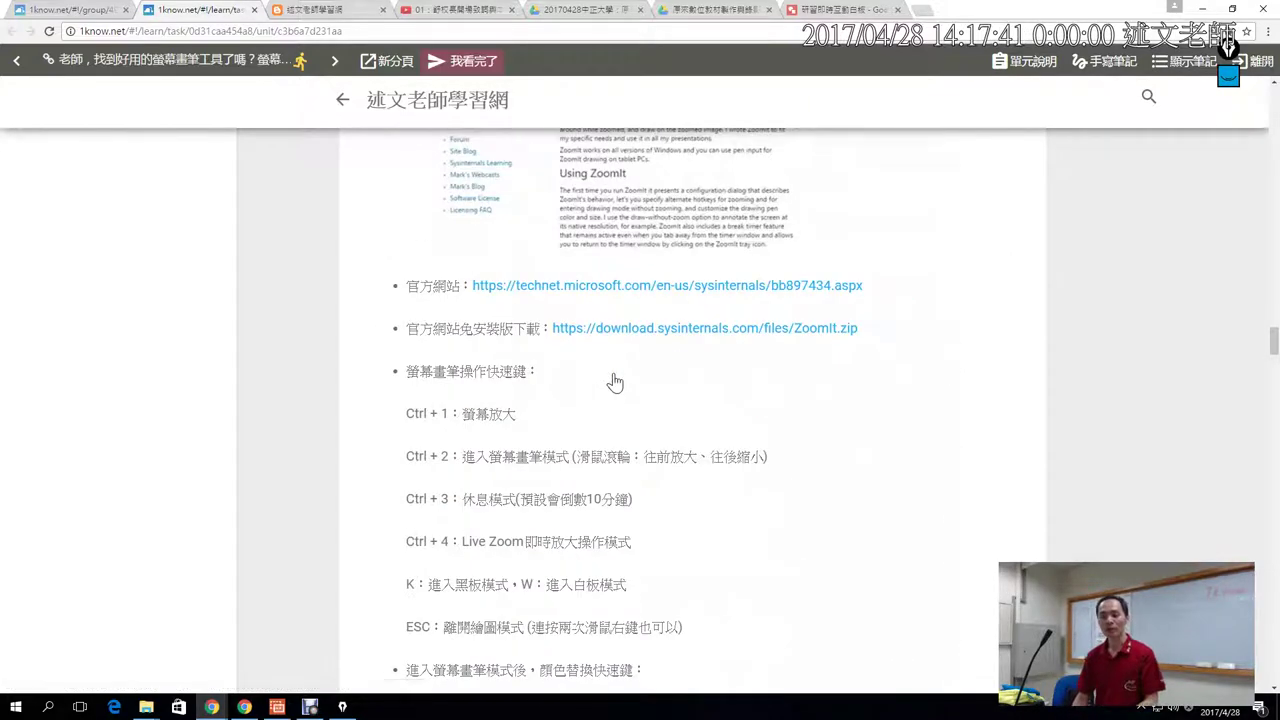
pyautogui.scroll(-1, 615, 381)
pyautogui.scroll(-5, 615, 381)
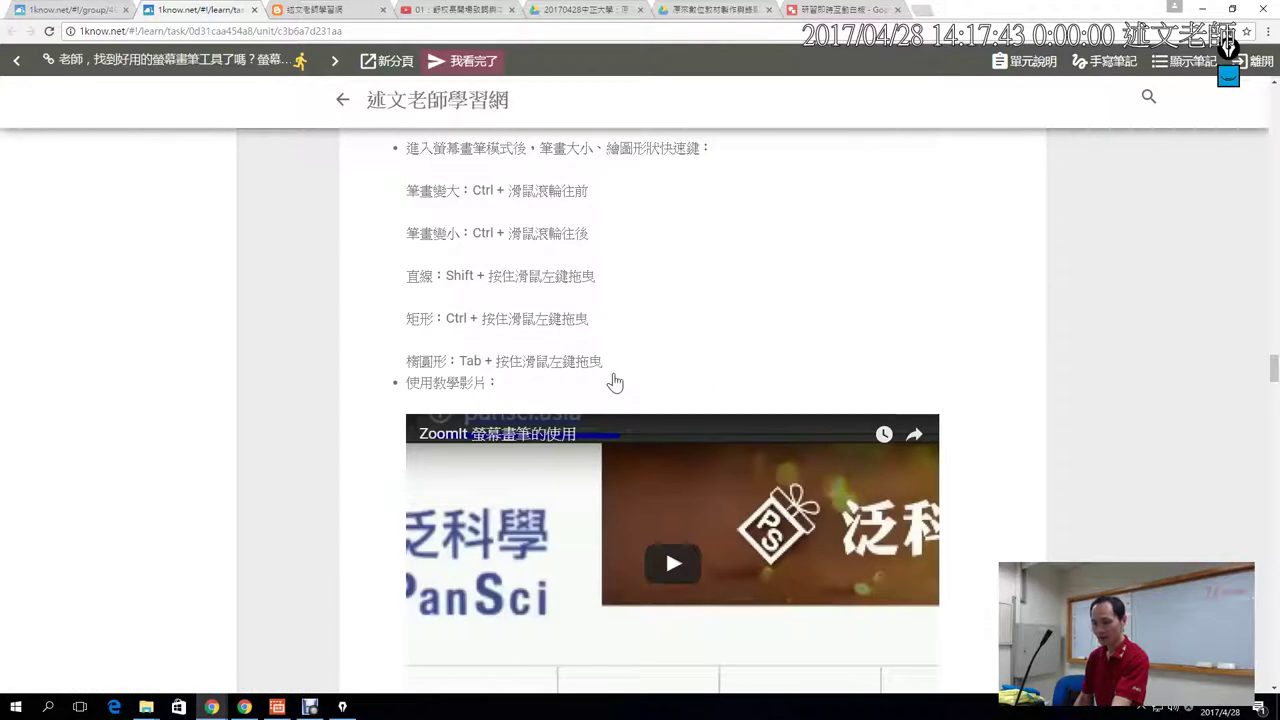
pyautogui.scroll(-10, 615, 381)
pyautogui.scroll(-4, 615, 381)
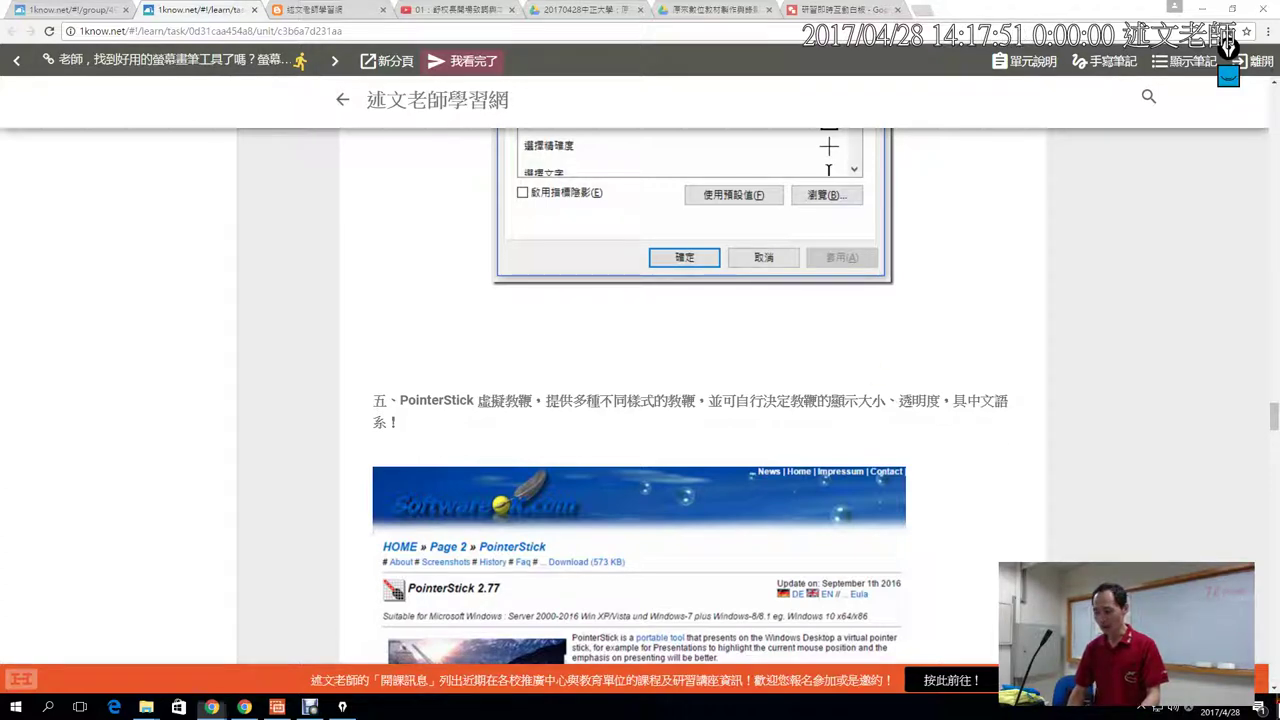
# - Launch IPEVO Annotator from the desktop, set its language to 繁體中文, and move its toolbar to the opposite screen edge and back
pyautogui.press('super+d')
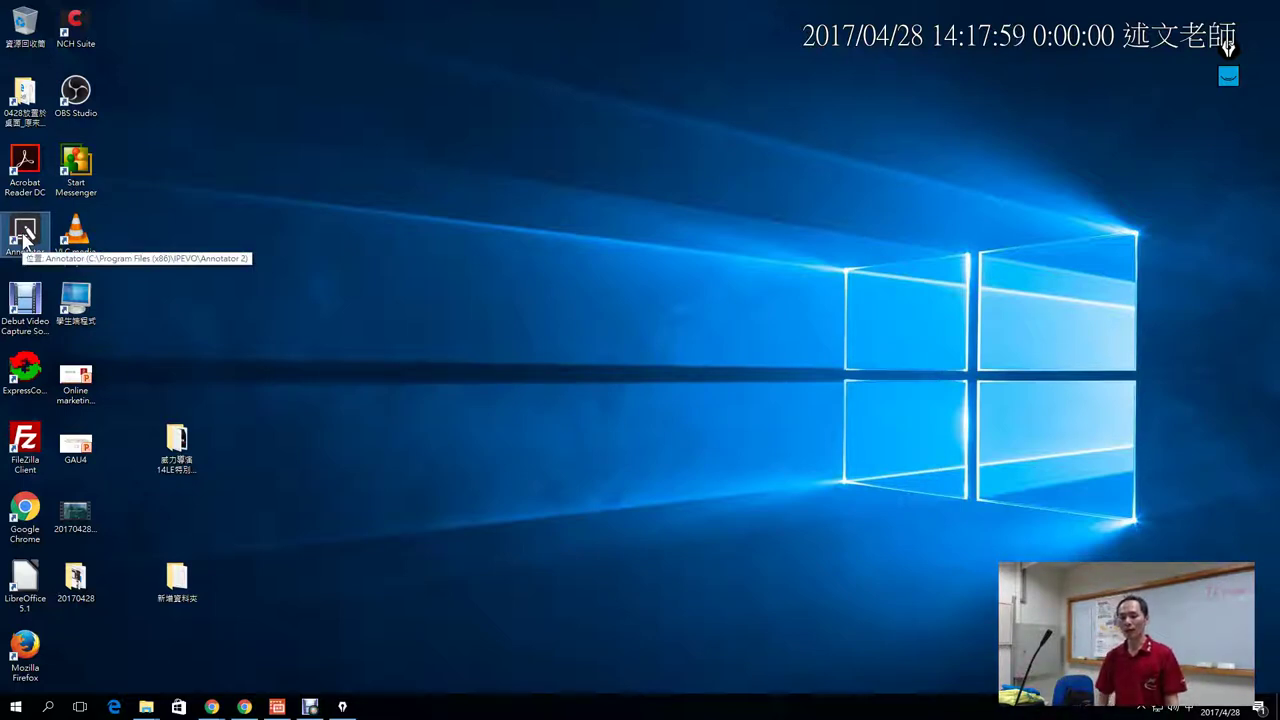
pyautogui.doubleClick(24, 236)
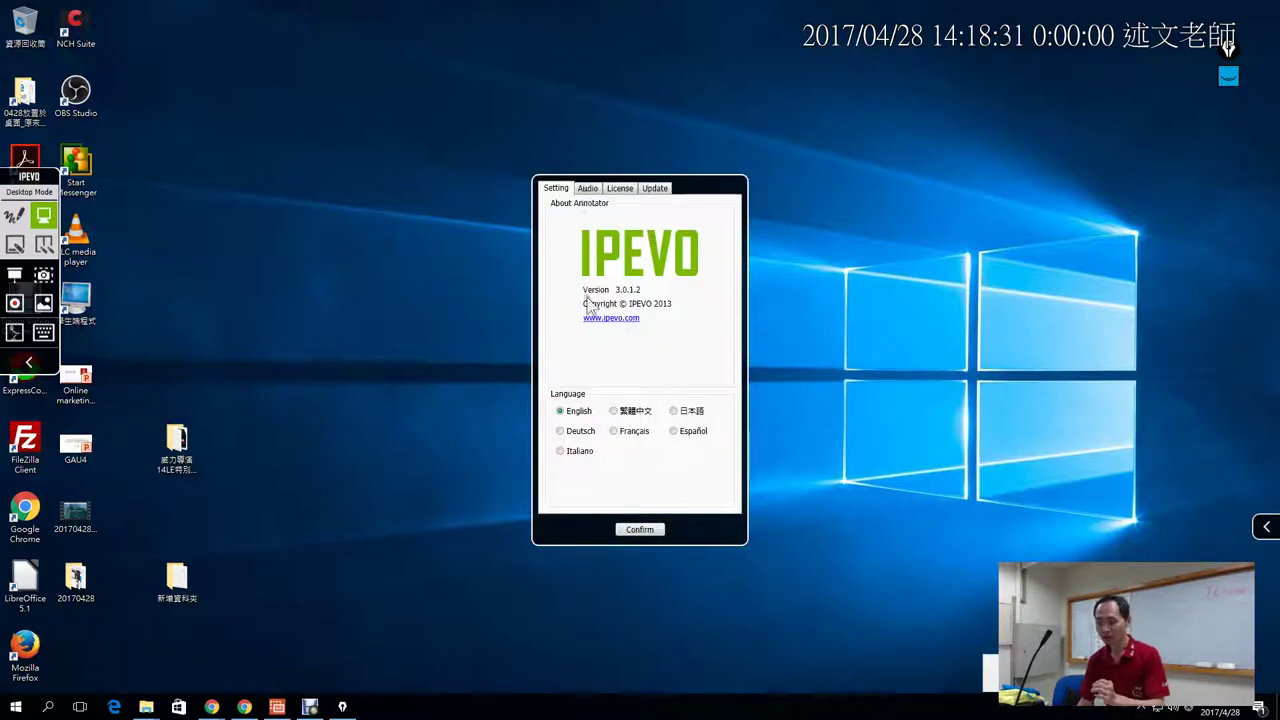
pyautogui.click(614, 411)
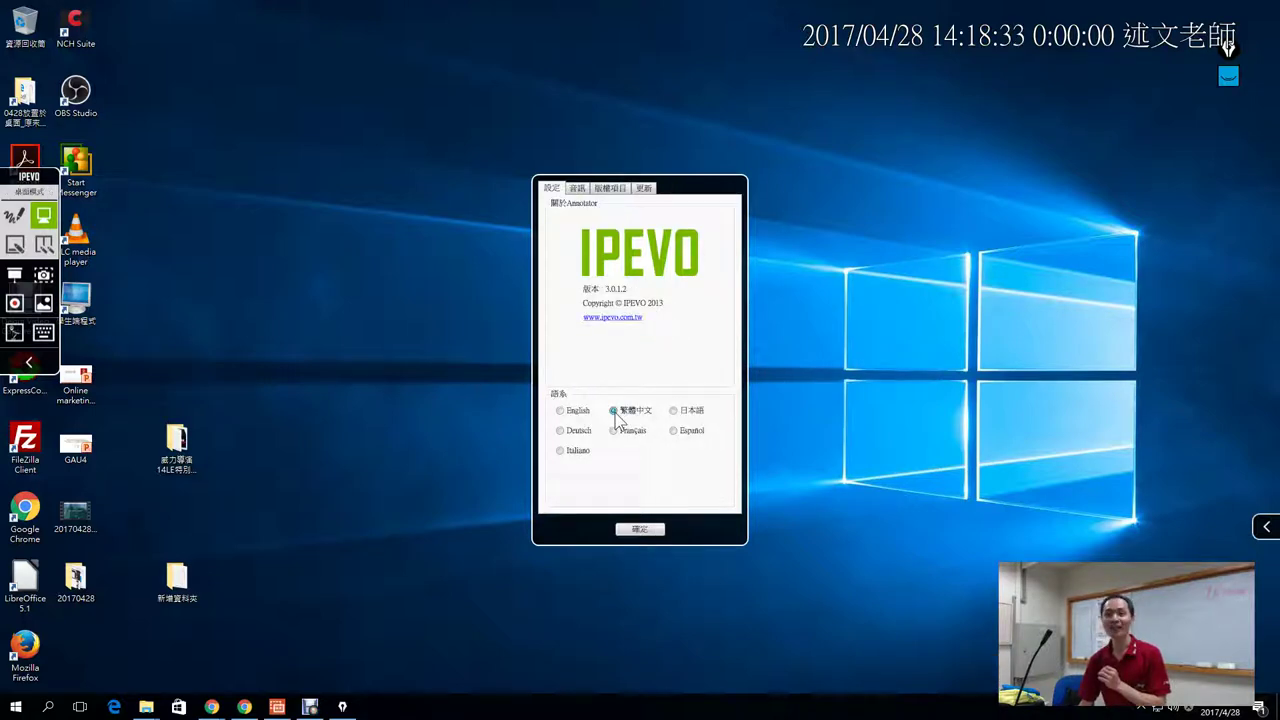
pyautogui.click(648, 529)
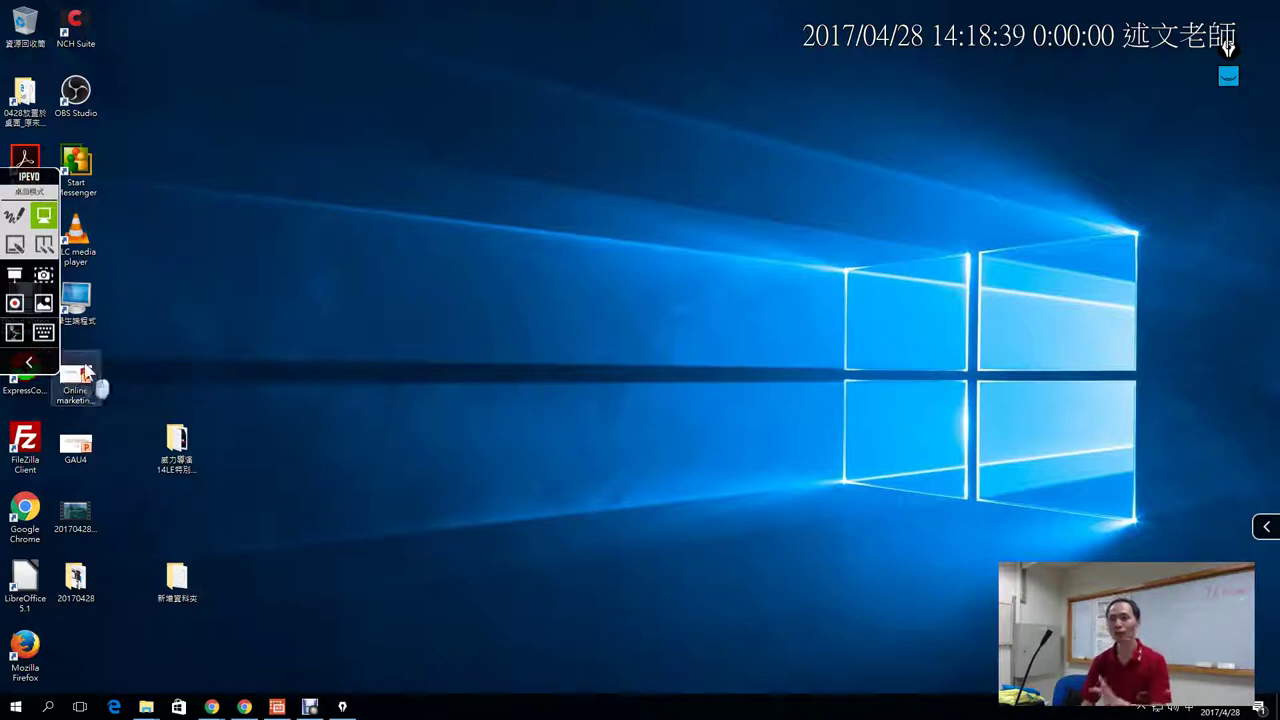
pyautogui.click(1265, 528)
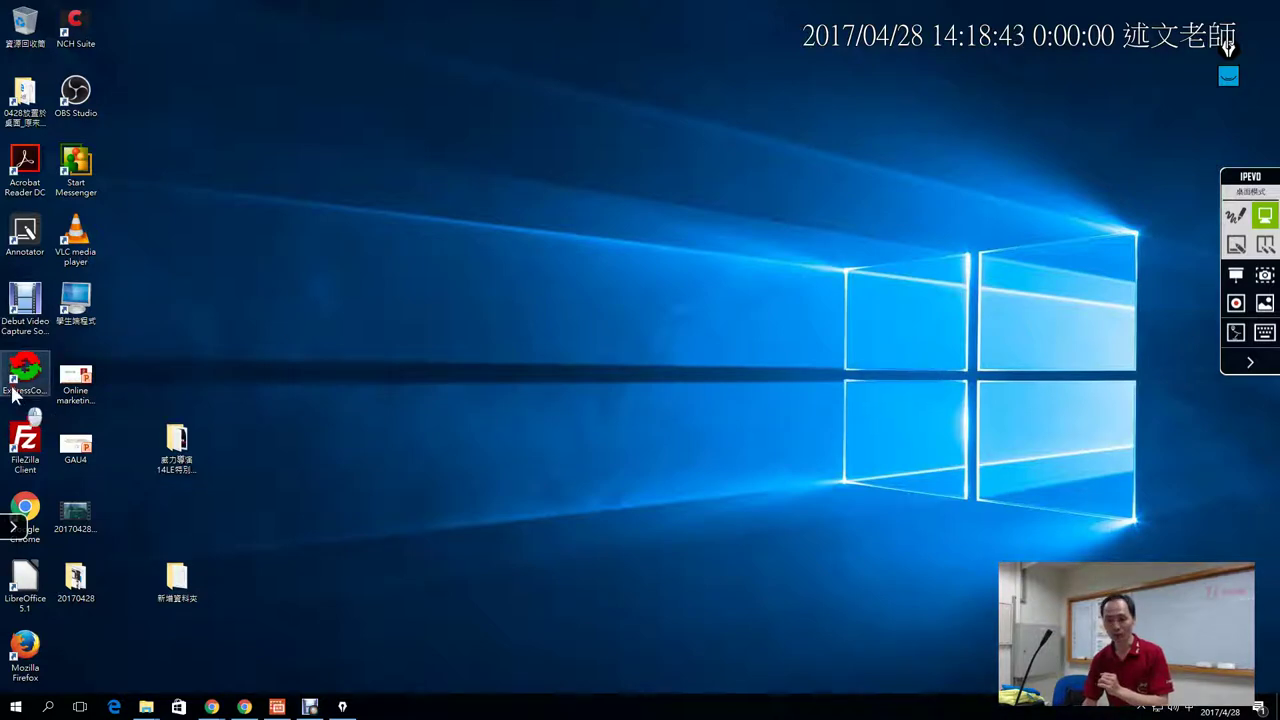
pyautogui.click(13, 527)
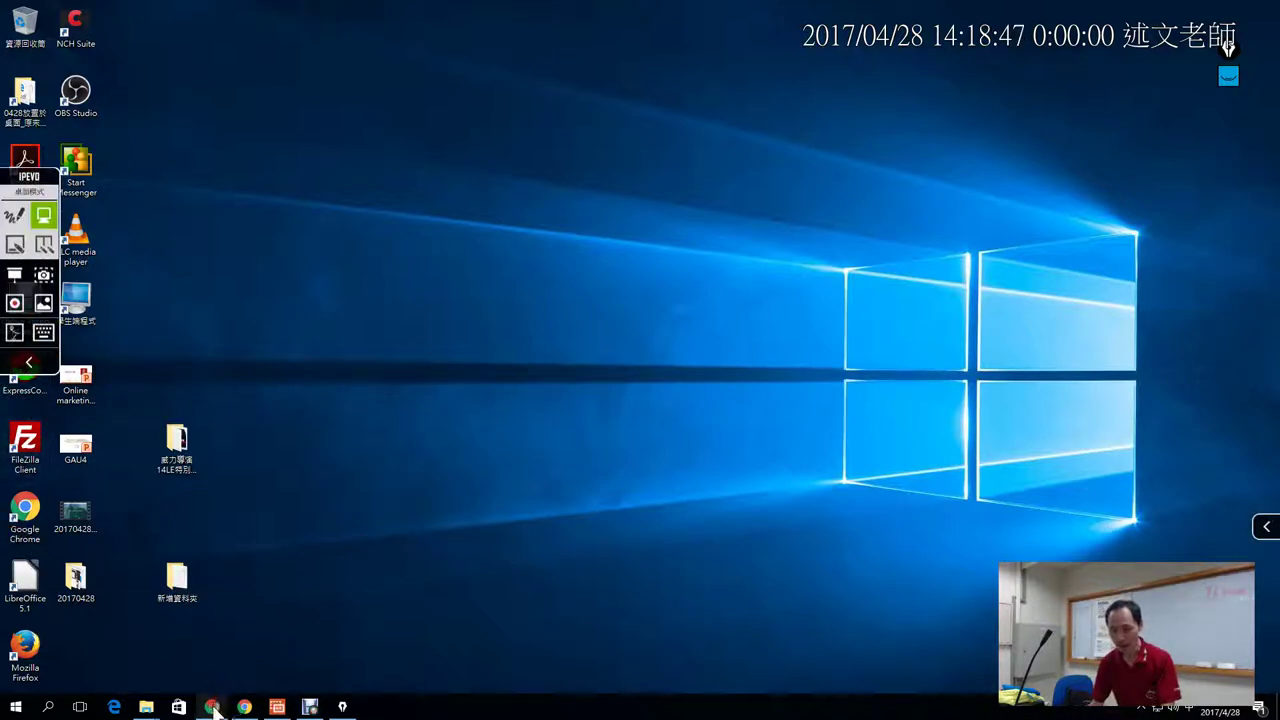
# - On the 1know course page in Chrome, frame unit 6 on IPEVO Annotator with an orange rectangle and open that unit
pyautogui.moveTo(212, 702)
pyautogui.click(129, 663)
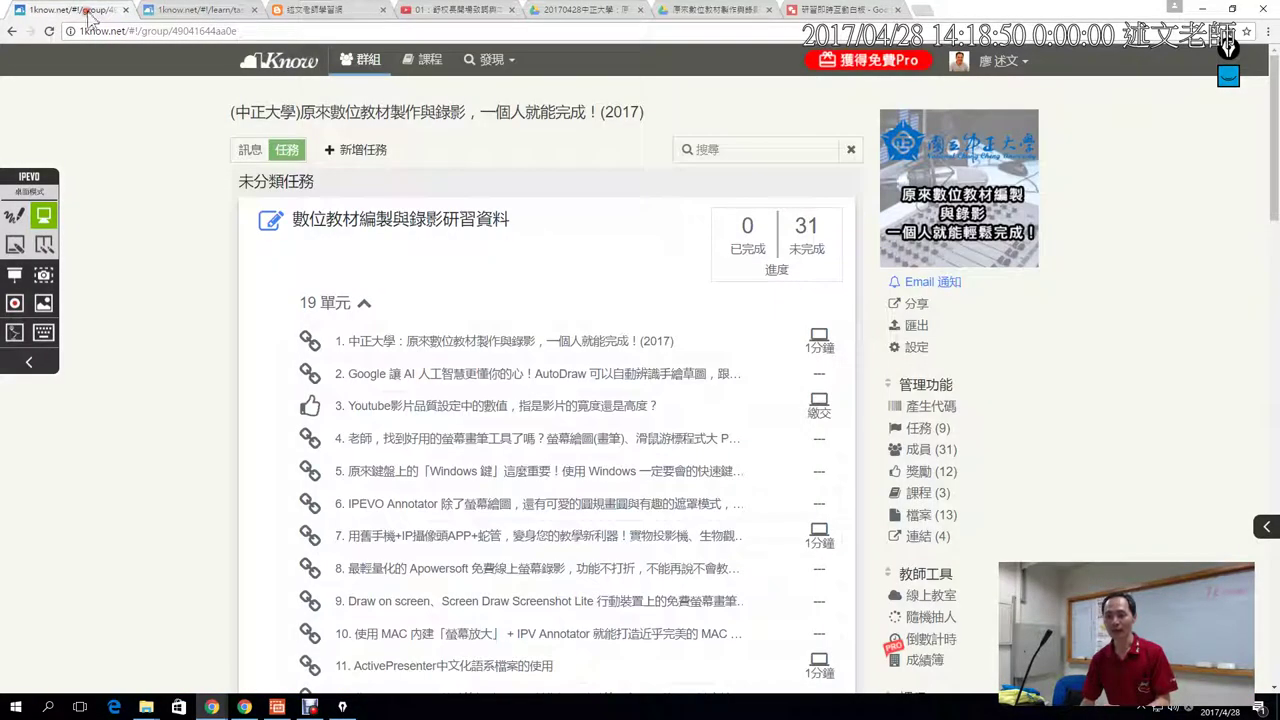
pyautogui.click(88, 12)
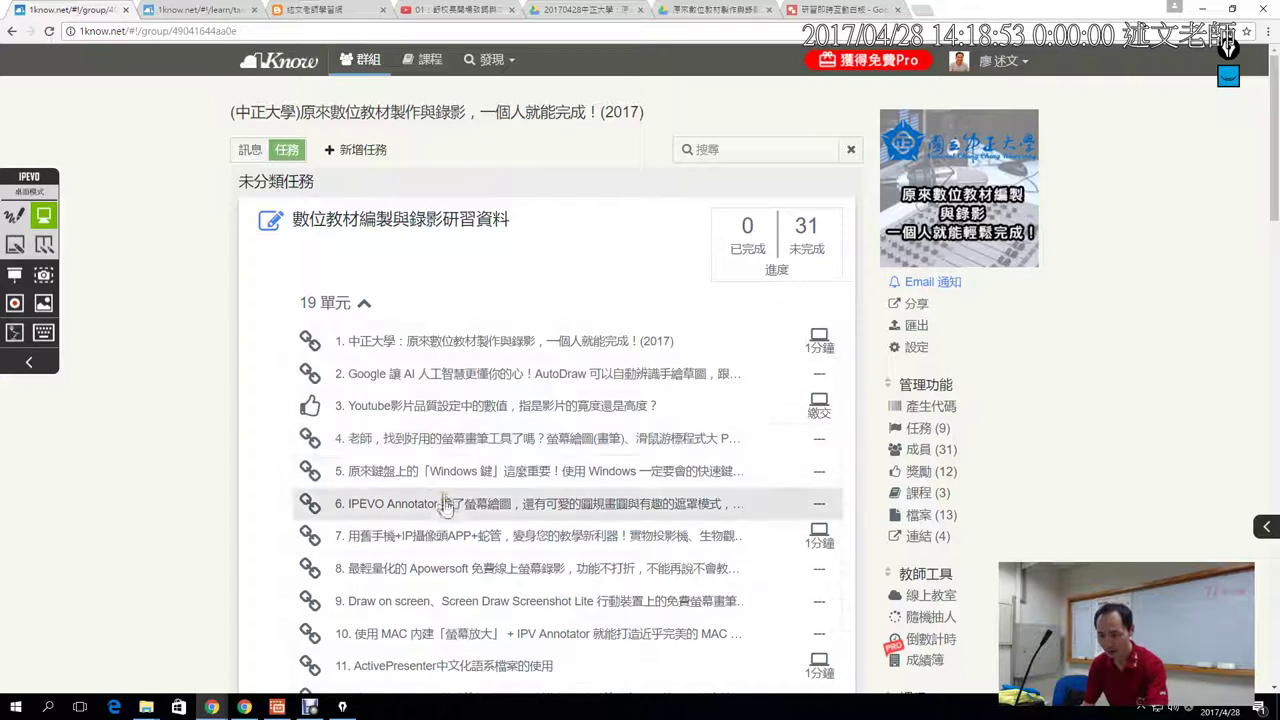
pyautogui.moveTo(325, 490)
pyautogui.mouseDown()
pyautogui.moveTo(518, 516)
pyautogui.moveTo(757, 517)
pyautogui.mouseUp()
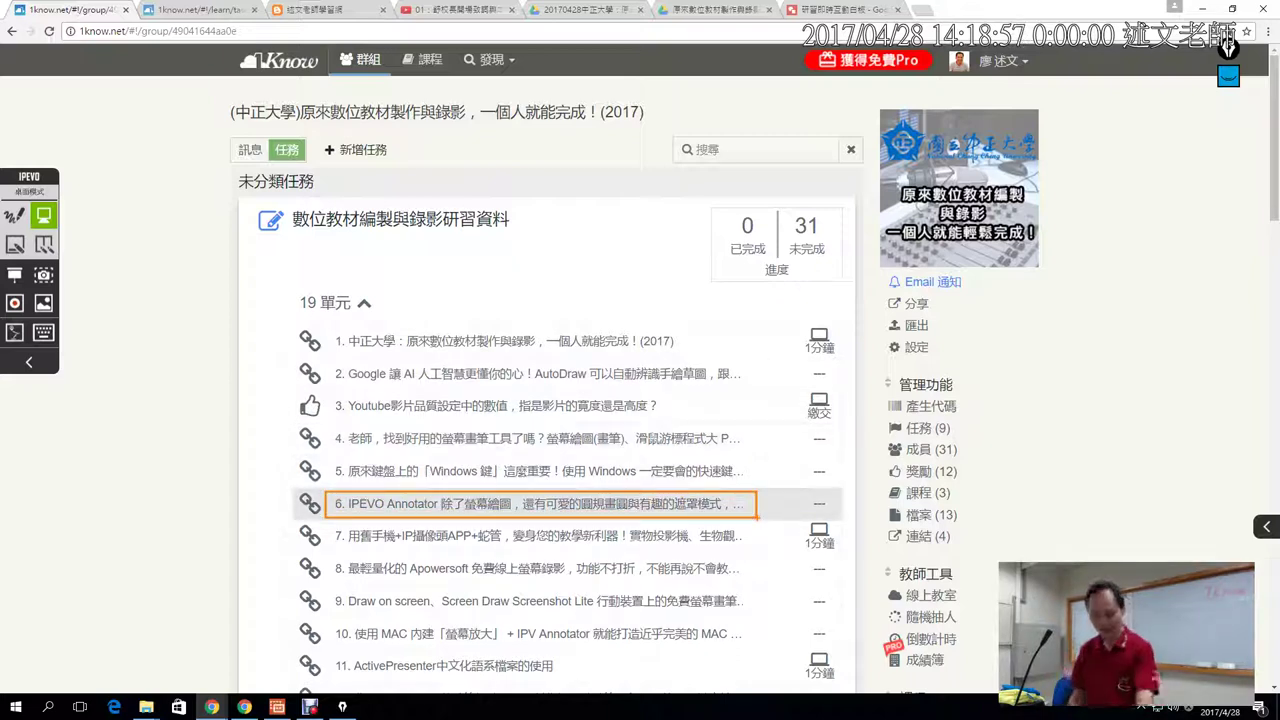
pyautogui.hotkey('ctrl', 'Tab')
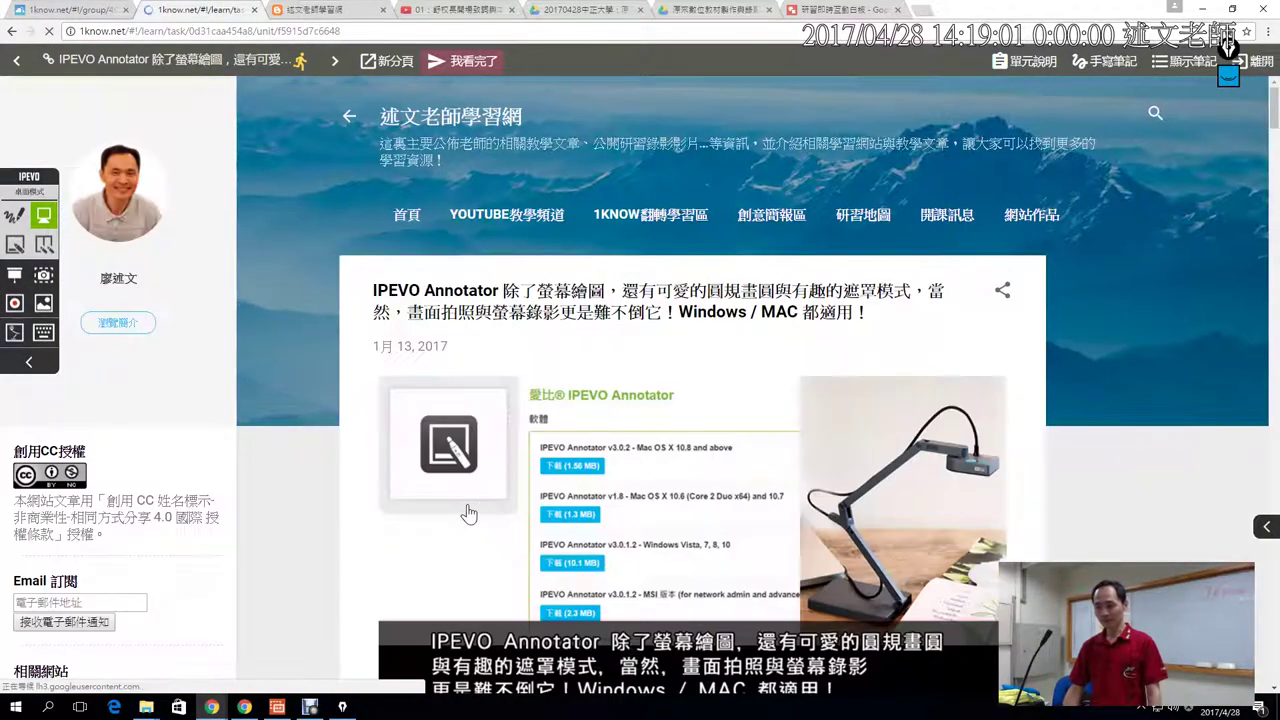
# - Examine the IPEVO Annotator article from its introduction through the download versions to the sections on mode switching and the compass tool
pyautogui.scroll(-2, 468, 514)
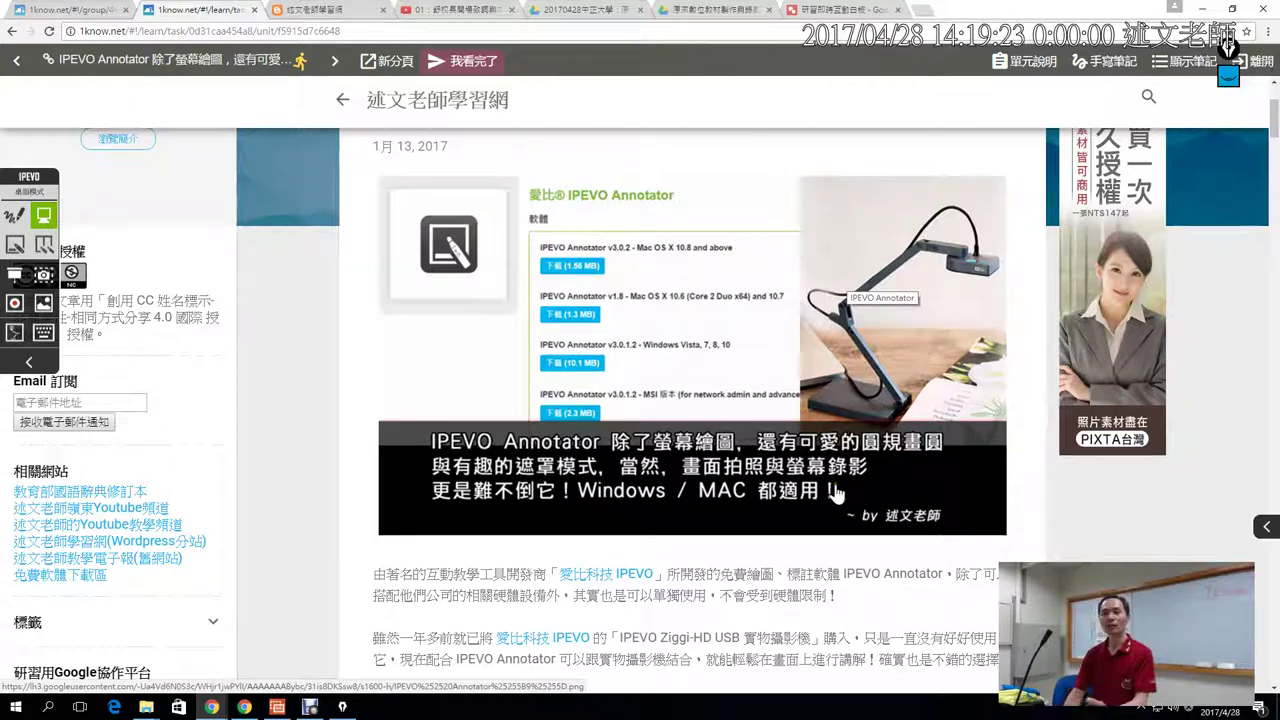
pyautogui.scroll(-1, 840, 490)
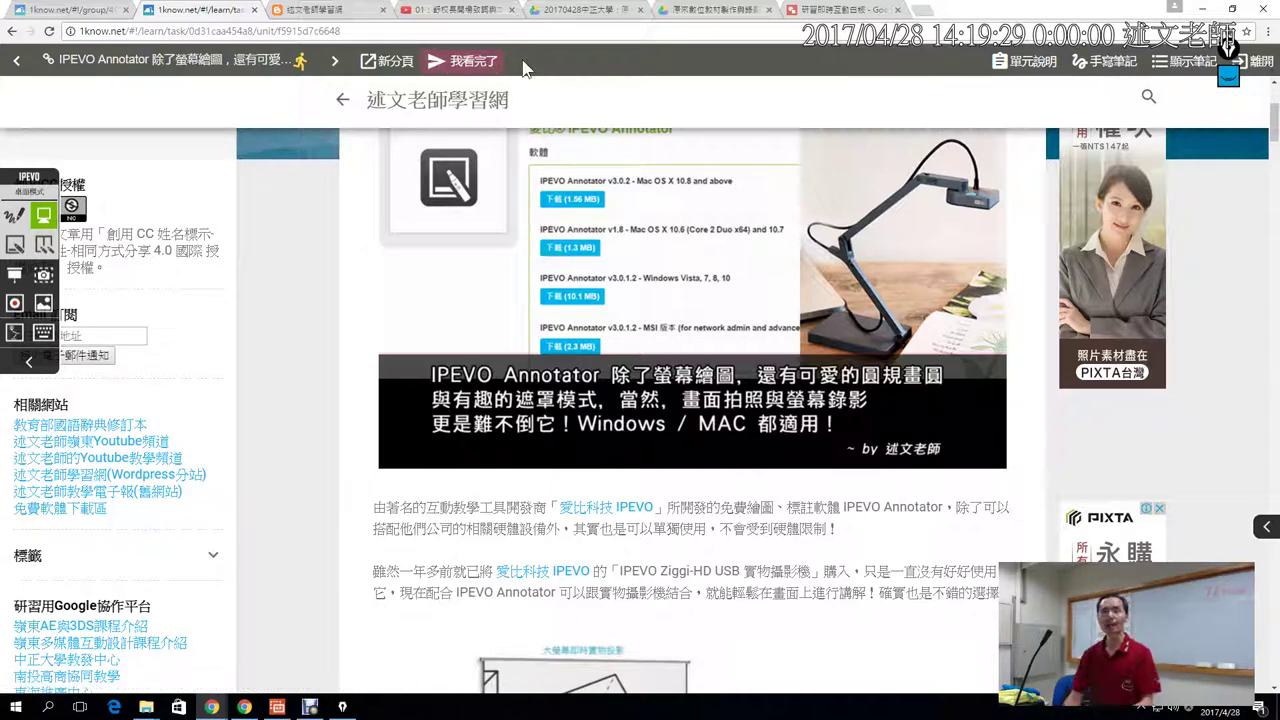
pyautogui.scroll(-3, 550, 152)
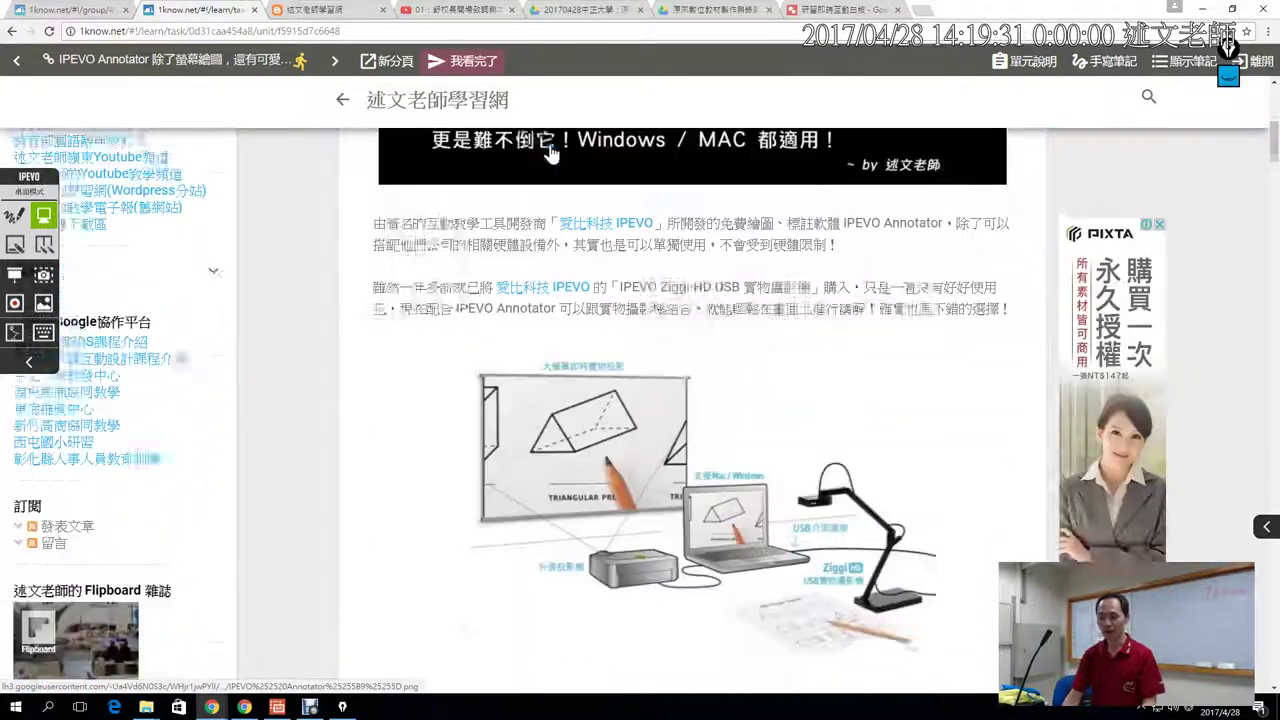
pyautogui.scroll(-8, 550, 152)
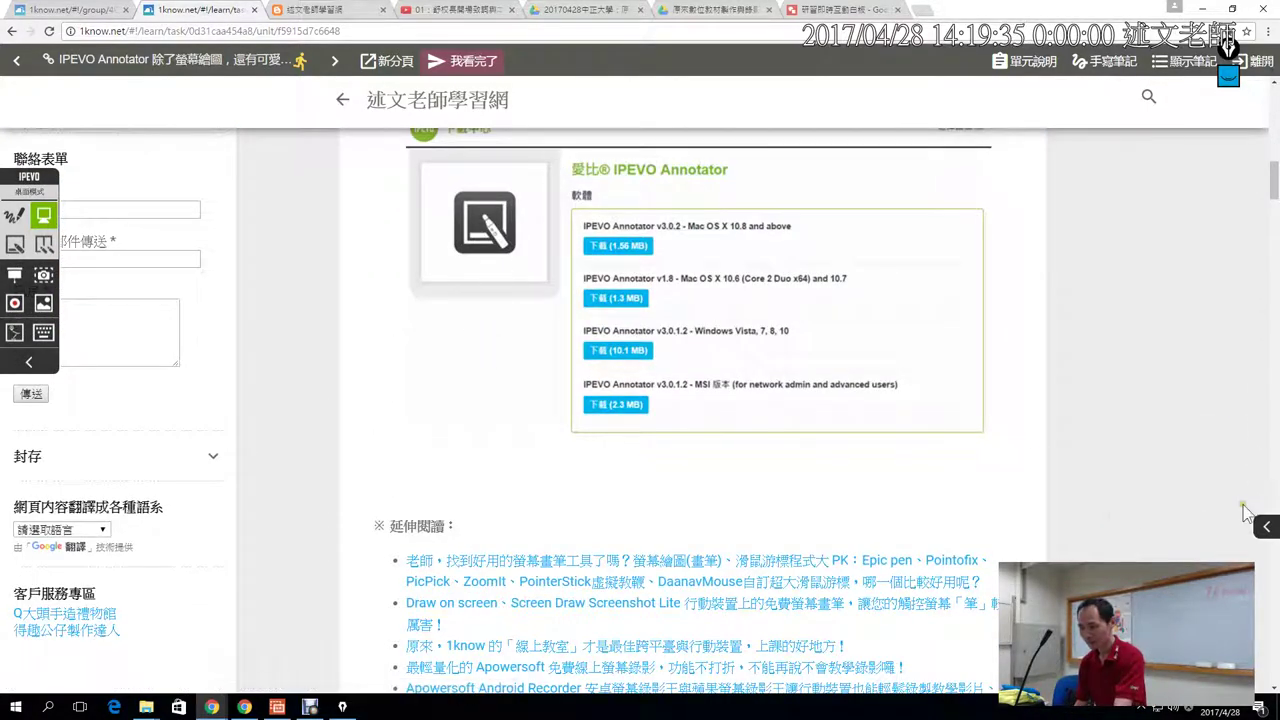
pyautogui.click(1272, 481)
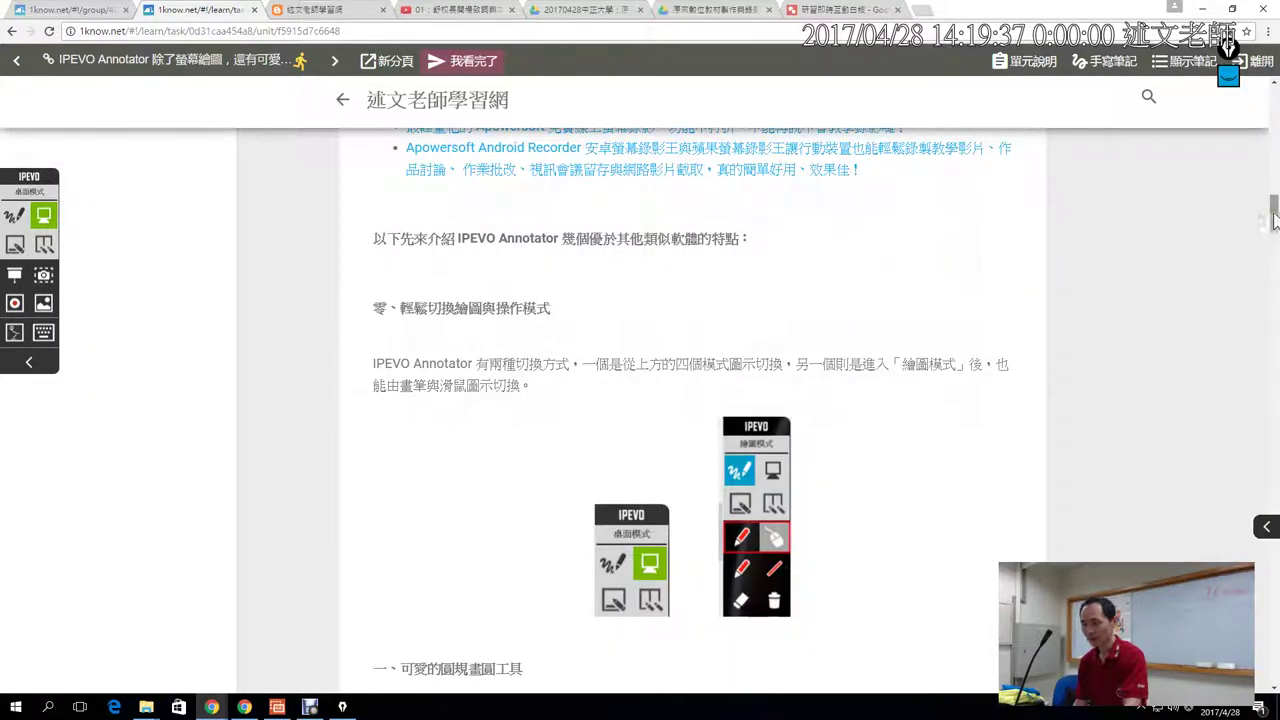
pyautogui.scroll(-4, 726, 435)
pyautogui.scroll(2, 726, 435)
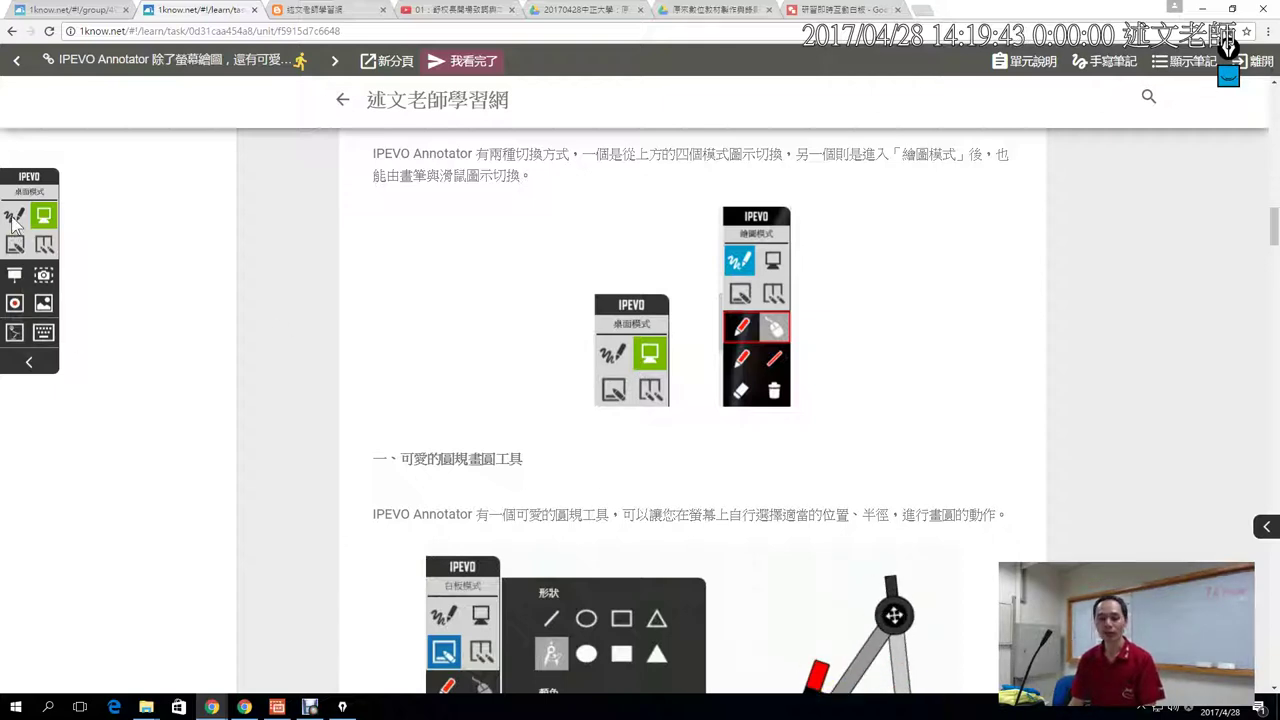
# - In IPEVO Annotator's 繪圖模式, draw a red arrow at the mode-switching text, circle the 桌面模式 toolbar picture, and switch to desktop mode and back
pyautogui.click(14, 218)
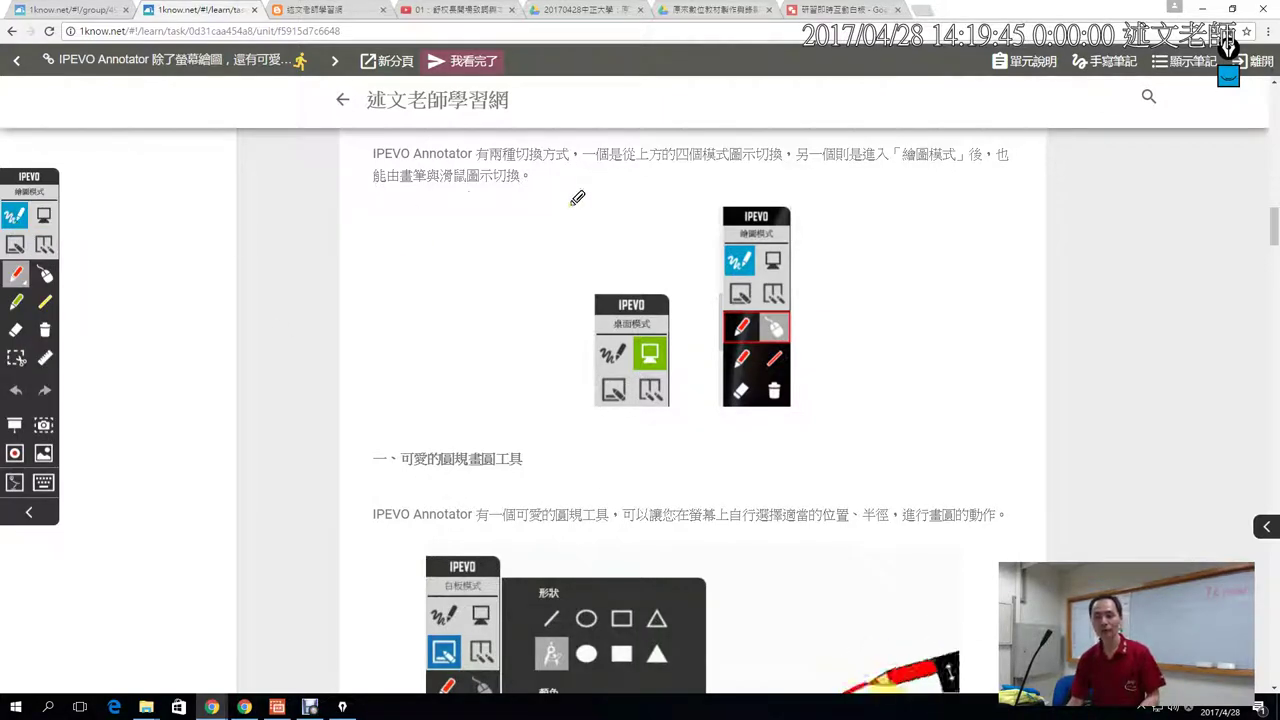
pyautogui.moveTo(622, 175)
pyautogui.mouseDown()
pyautogui.moveTo(516, 200)
pyautogui.moveTo(578, 208)
pyautogui.mouseUp()
pyautogui.moveTo(590, 265)
pyautogui.mouseDown()
pyautogui.moveTo(697, 405)
pyautogui.moveTo(602, 287)
pyautogui.mouseUp()
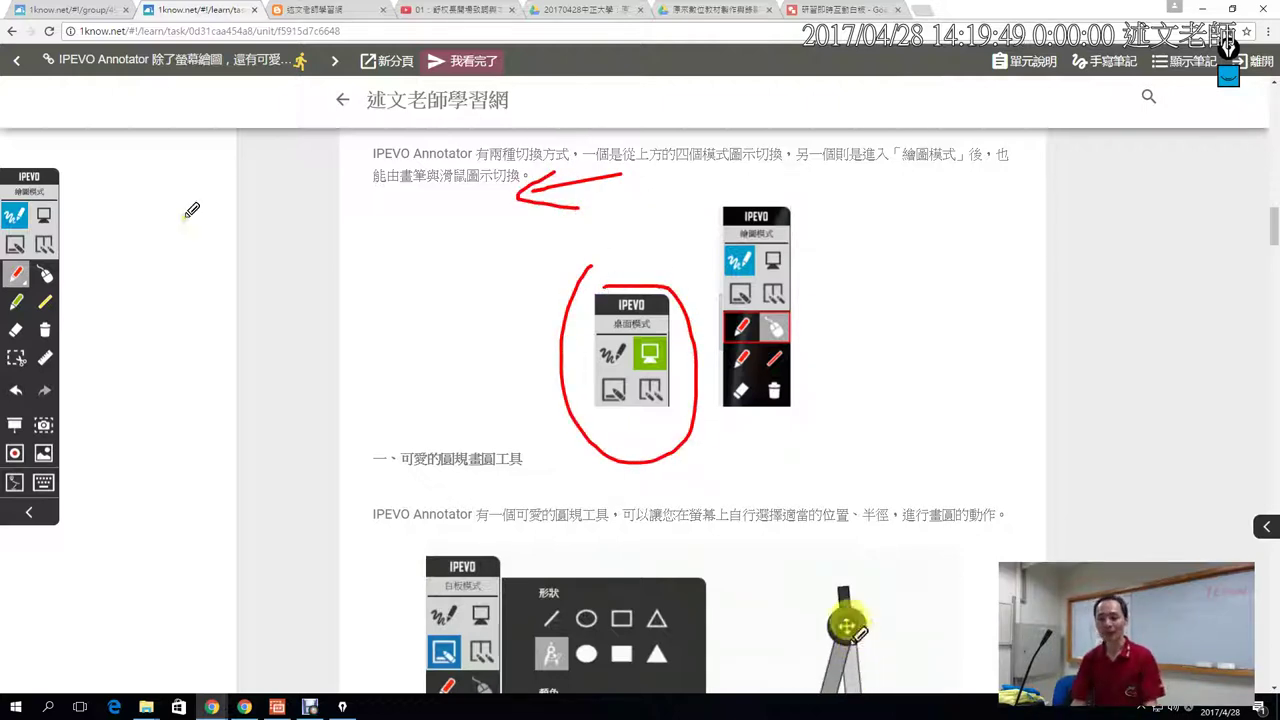
pyautogui.click(46, 222)
pyautogui.click(15, 220)
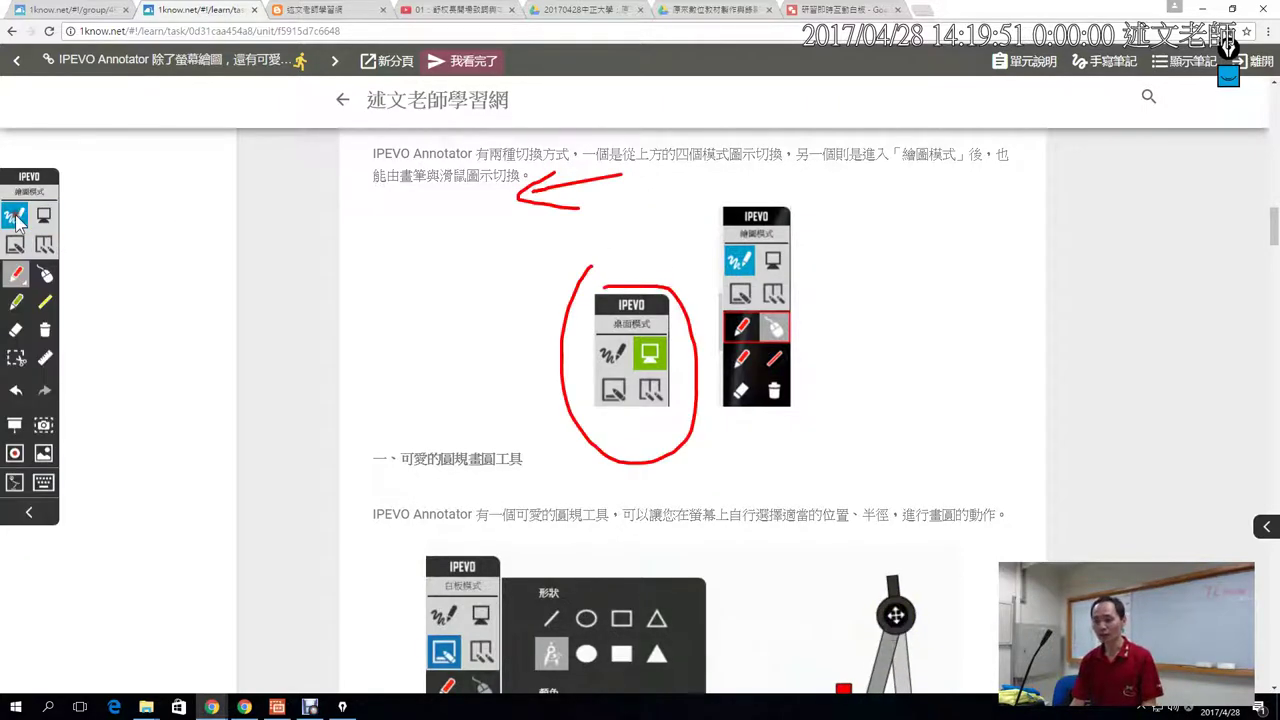